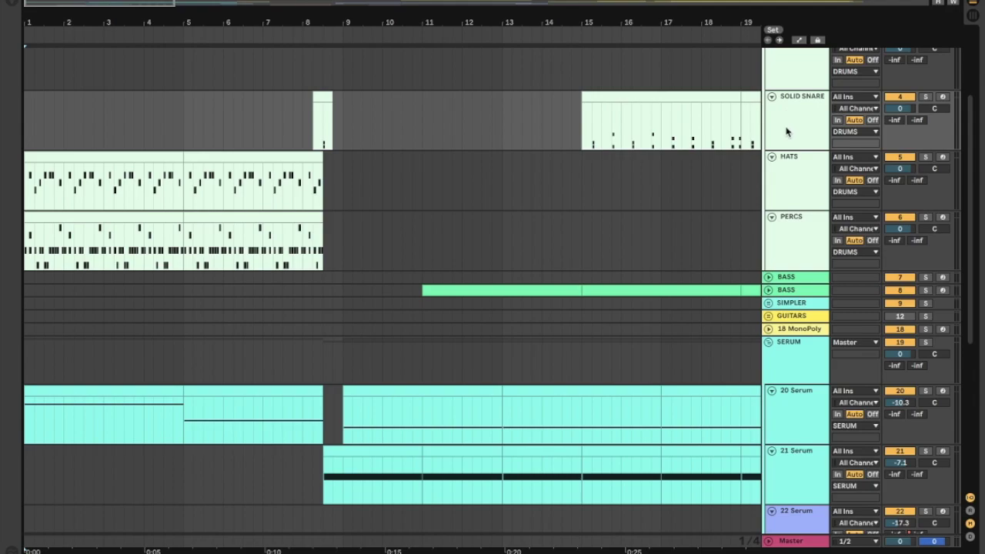
Step: Unfold the GUITARS group track and bring its chord clips from bar 65 onward into view
{"action": "scroll", "coordinate": [480, 189], "scroll_direction": "right", "scroll_amount": 15}
{"action": "scroll", "coordinate": [479, 189], "scroll_direction": "up", "scroll_amount": 3}
{"action": "scroll", "coordinate": [480, 190], "scroll_direction": "right", "scroll_amount": 20}
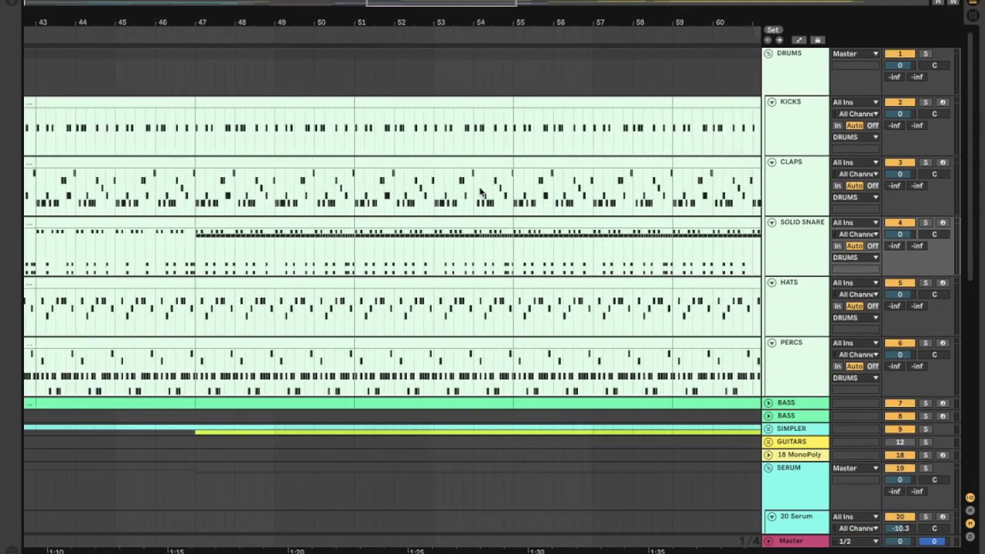
{"action": "scroll", "coordinate": [479, 192], "scroll_direction": "down", "scroll_amount": 2}
{"action": "scroll", "coordinate": [480, 192], "scroll_direction": "up", "scroll_amount": 1}
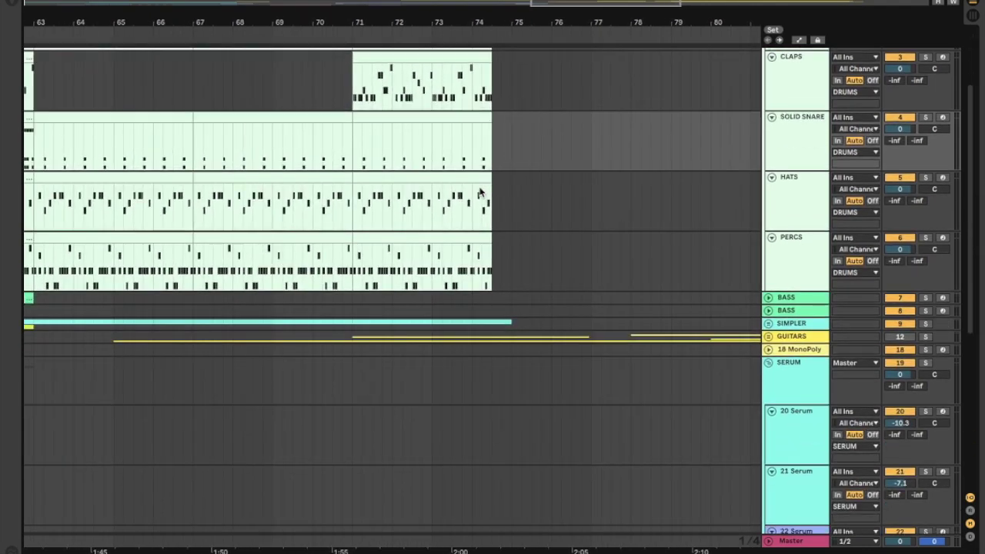
{"action": "scroll", "coordinate": [484, 192], "scroll_direction": "left", "scroll_amount": 5}
{"action": "scroll", "coordinate": [484, 193], "scroll_direction": "down", "scroll_amount": 2}
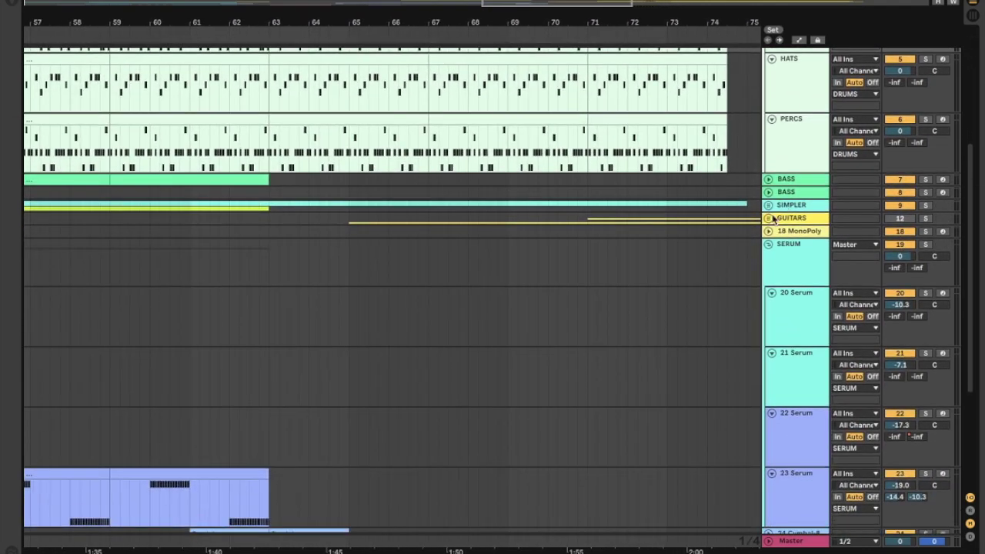
{"action": "left_click", "coordinate": [768, 218]}
{"action": "scroll", "coordinate": [624, 290], "scroll_direction": "right", "scroll_amount": 5}
{"action": "scroll", "coordinate": [624, 290], "scroll_direction": "down", "scroll_amount": 6}
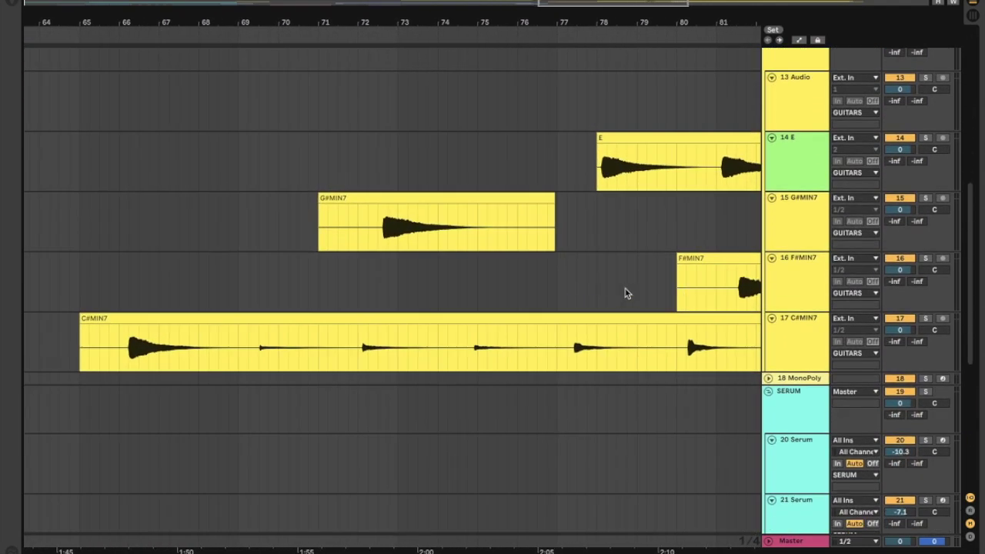
Step: Solo the GUITARS group, select the C#MIN7 clip and play it from its start at bar 65
{"action": "scroll", "coordinate": [824, 147], "scroll_direction": "up", "scroll_amount": 2}
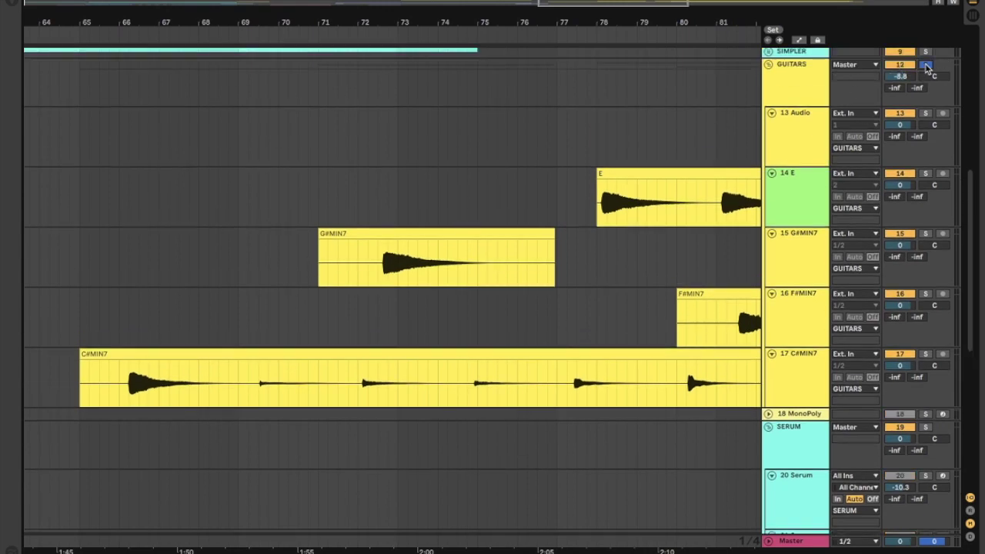
{"action": "scroll", "coordinate": [524, 359], "scroll_direction": "left", "scroll_amount": 3}
{"action": "left_click", "coordinate": [461, 356]}
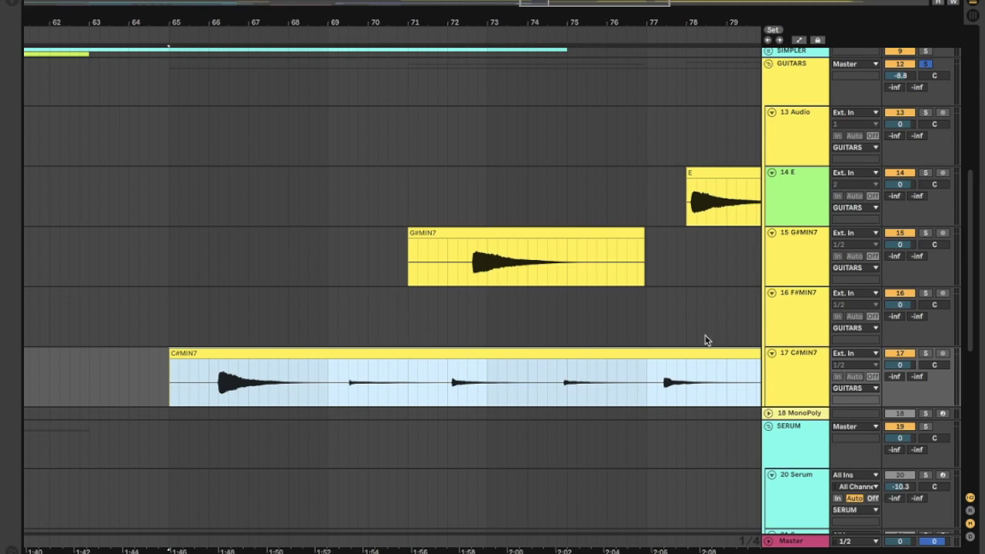
{"action": "key", "text": "space"}
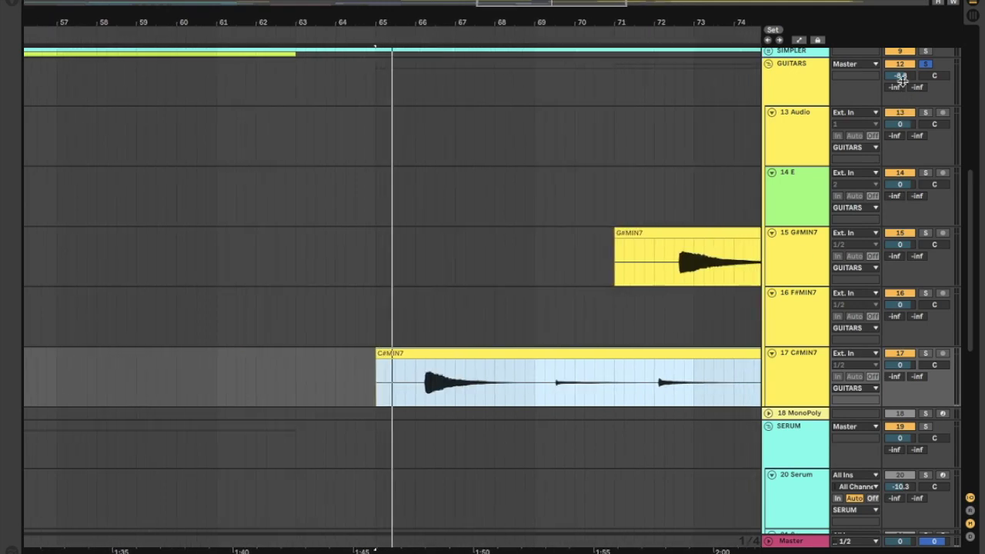
Step: Lower the GUITARS group's volume to -24.2 dB during playback
{"action": "left_click", "coordinate": [901, 76]}
{"action": "left_click_drag", "start_coordinate": [900, 76], "coordinate": [901, 86]}
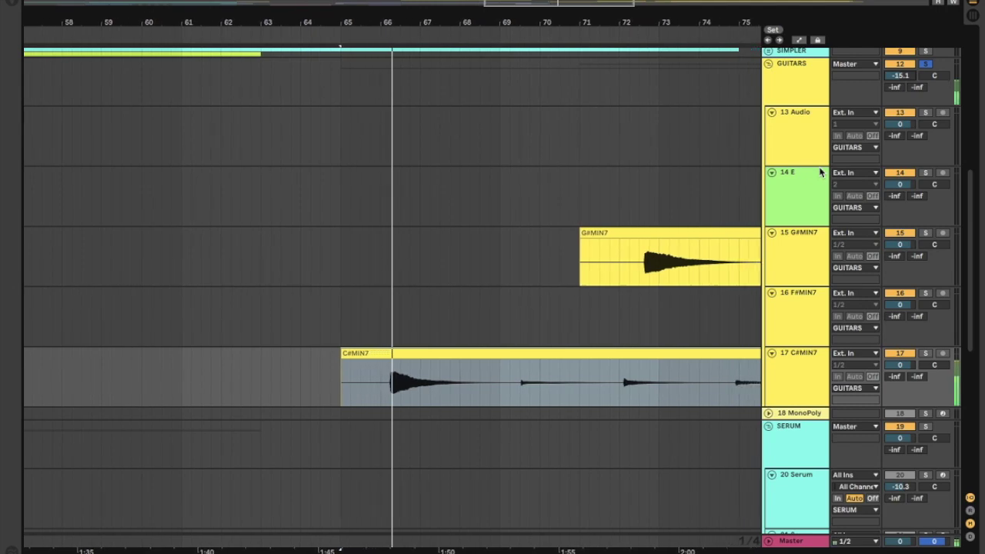
{"action": "left_click_drag", "start_coordinate": [900, 75], "coordinate": [901, 108]}
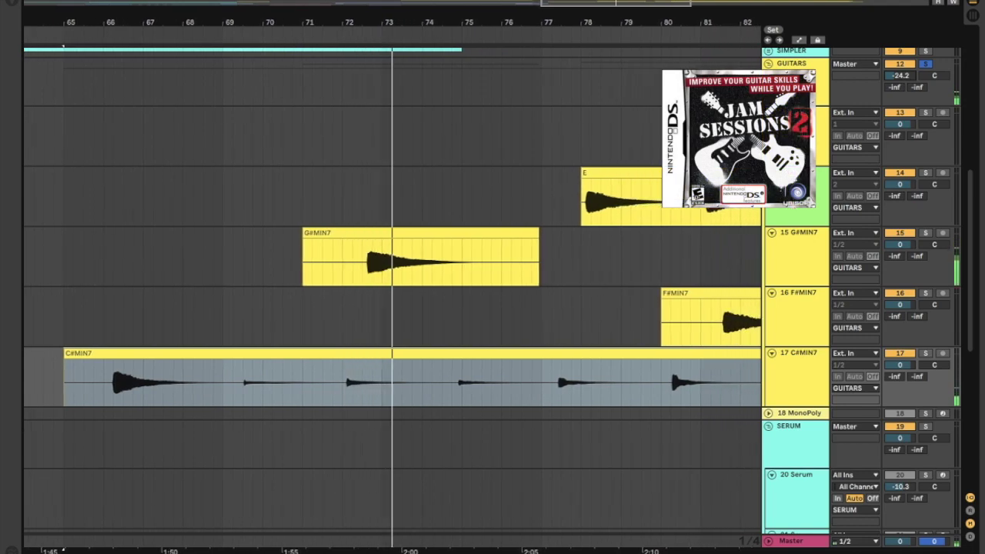
Step: Select the G#MIN7, E and F#MIN7 guitar clips one after another to inspect each chord recording through to its end
{"action": "left_click", "coordinate": [454, 233]}
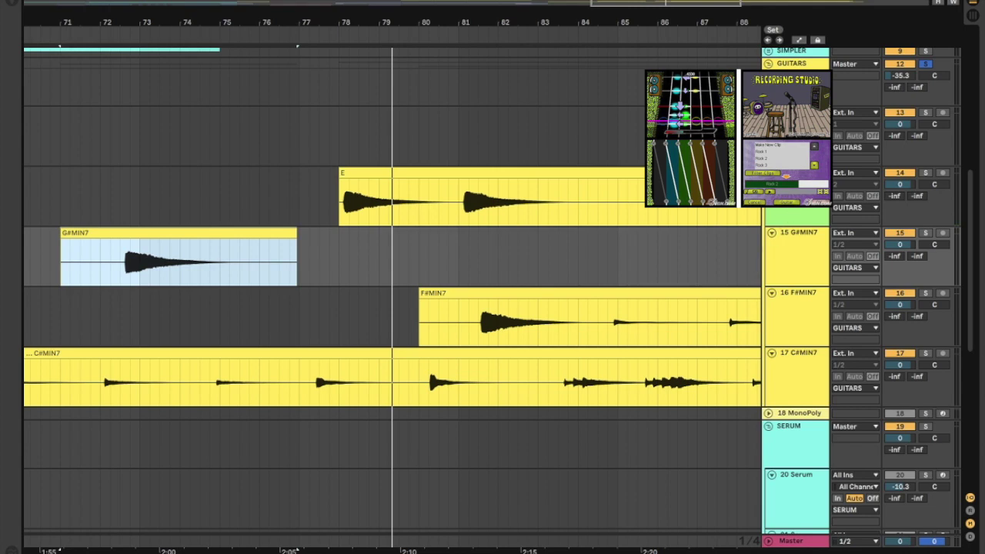
{"action": "left_click", "coordinate": [702, 171]}
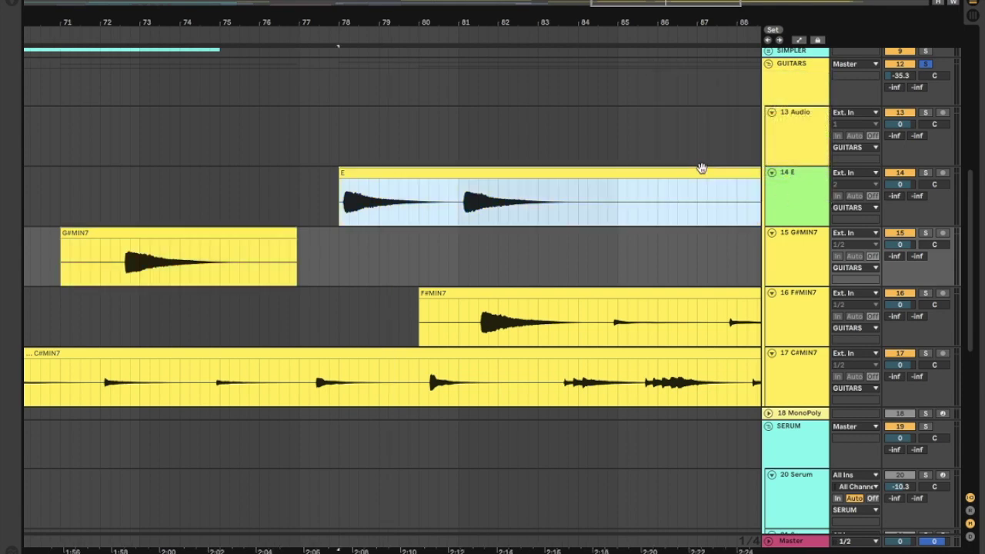
{"action": "scroll", "coordinate": [735, 222], "scroll_direction": "down", "scroll_amount": 3}
{"action": "scroll", "coordinate": [735, 222], "scroll_direction": "right", "scroll_amount": 6}
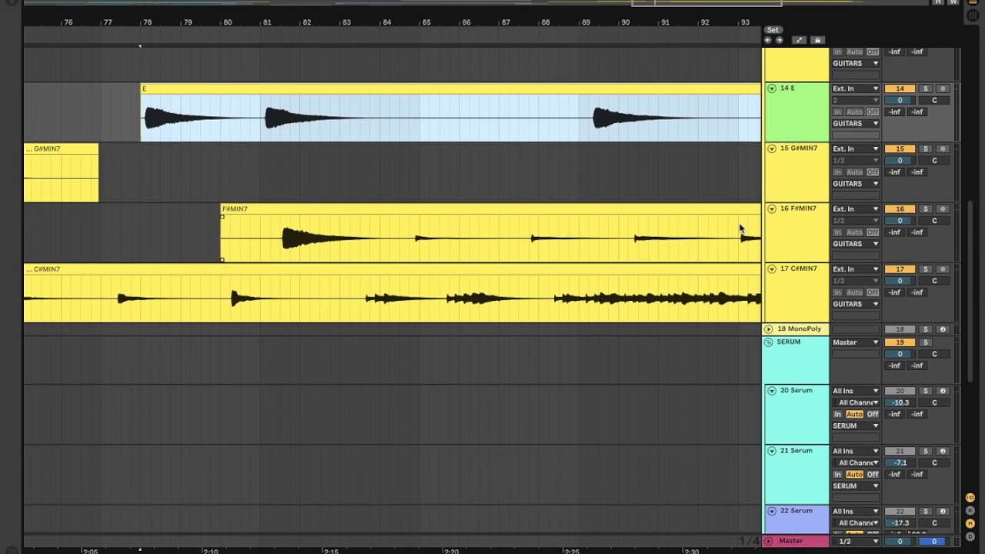
{"action": "left_click", "coordinate": [409, 190]}
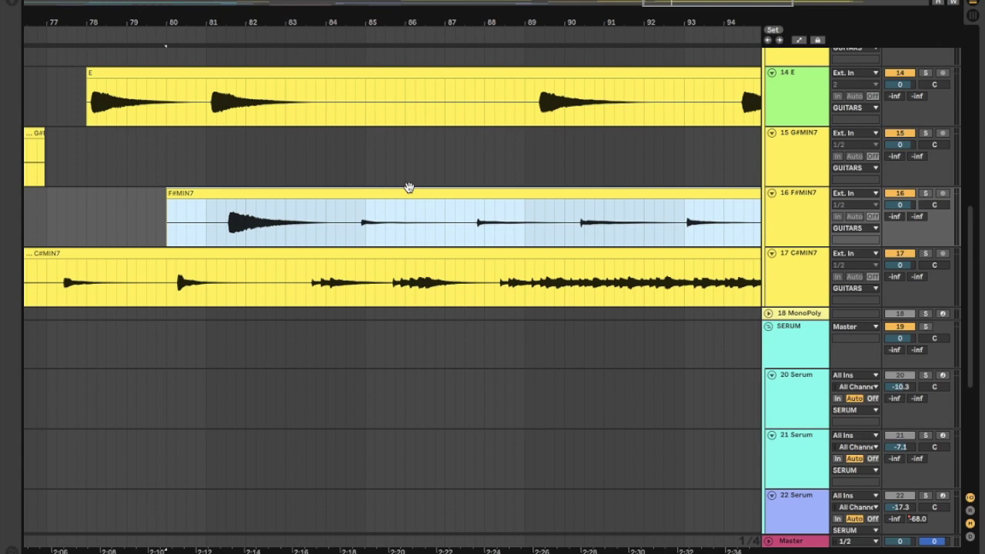
{"action": "scroll", "coordinate": [409, 189], "scroll_direction": "right", "scroll_amount": 10}
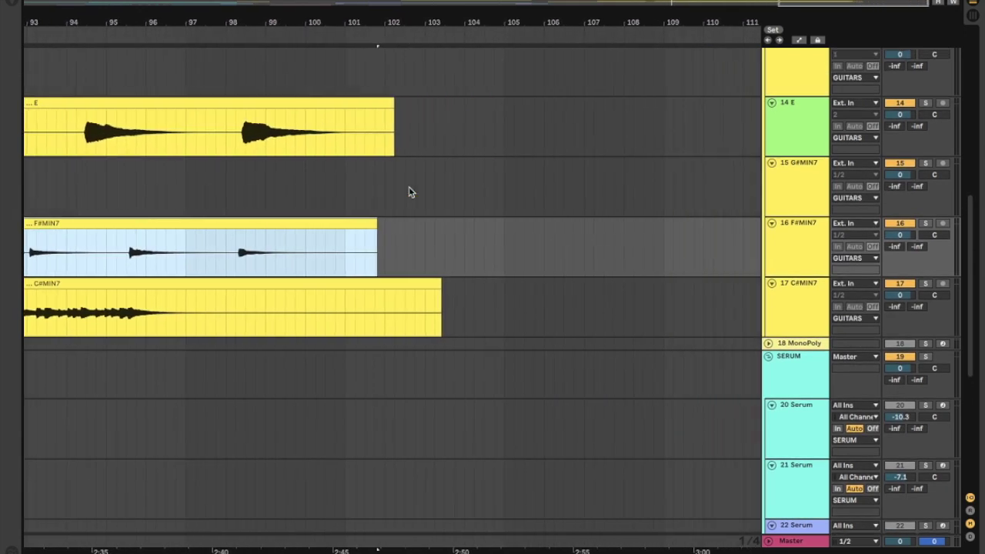
Step: Look over the waveforms and placement of the E, G#MIN7, F#MIN7 and C#MIN7 clips in the GUITARS group
{"action": "scroll", "coordinate": [409, 193], "scroll_direction": "left", "scroll_amount": 10}
{"action": "scroll", "coordinate": [409, 192], "scroll_direction": "up", "scroll_amount": 2}
{"action": "scroll", "coordinate": [408, 192], "scroll_direction": "left", "scroll_amount": 12}
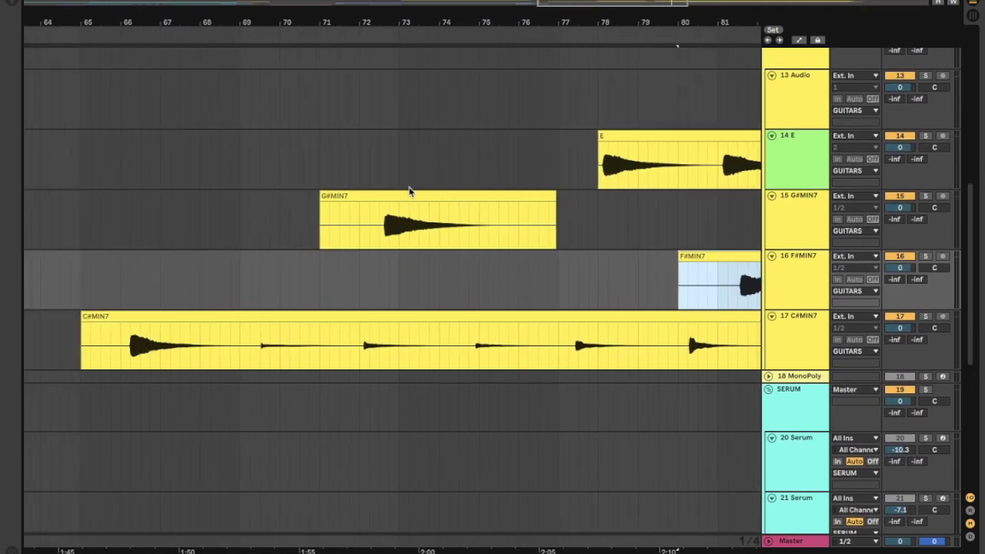
{"action": "scroll", "coordinate": [409, 192], "scroll_direction": "down", "scroll_amount": 1}
{"action": "scroll", "coordinate": [409, 192], "scroll_direction": "right", "scroll_amount": 4}
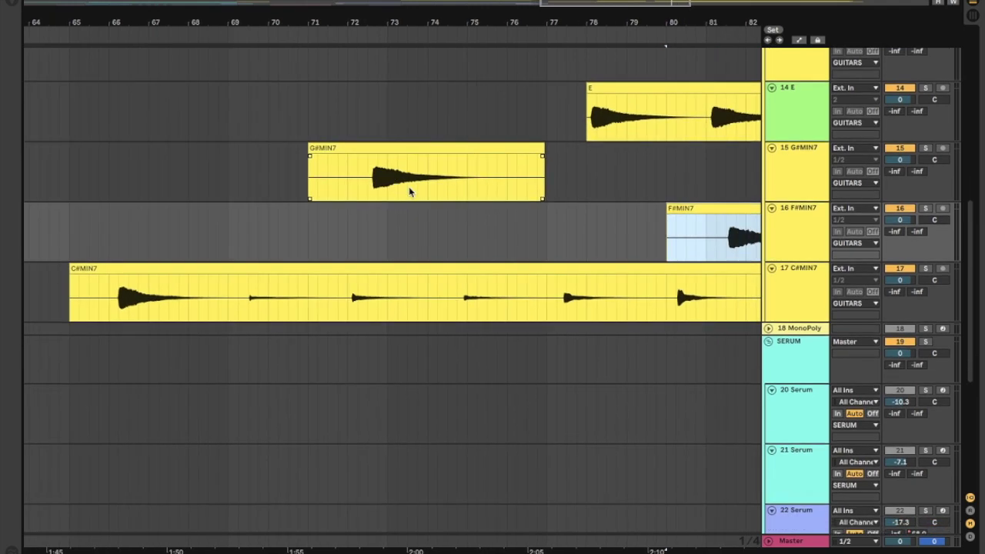
{"action": "scroll", "coordinate": [583, 210], "scroll_direction": "right", "scroll_amount": 9}
{"action": "scroll", "coordinate": [584, 209], "scroll_direction": "up", "scroll_amount": 2}
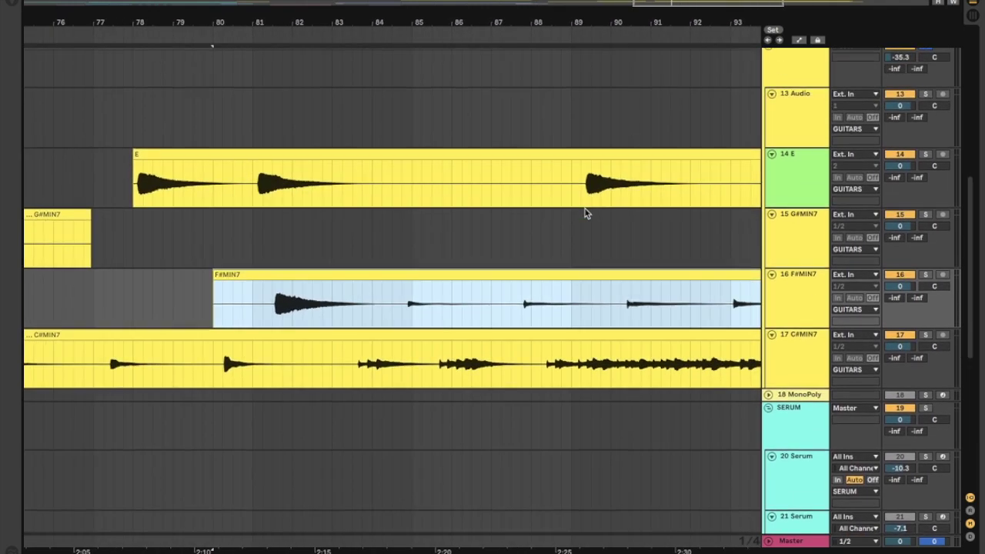
{"action": "scroll", "coordinate": [586, 214], "scroll_direction": "down", "scroll_amount": 1}
{"action": "scroll", "coordinate": [585, 214], "scroll_direction": "left", "scroll_amount": 16}
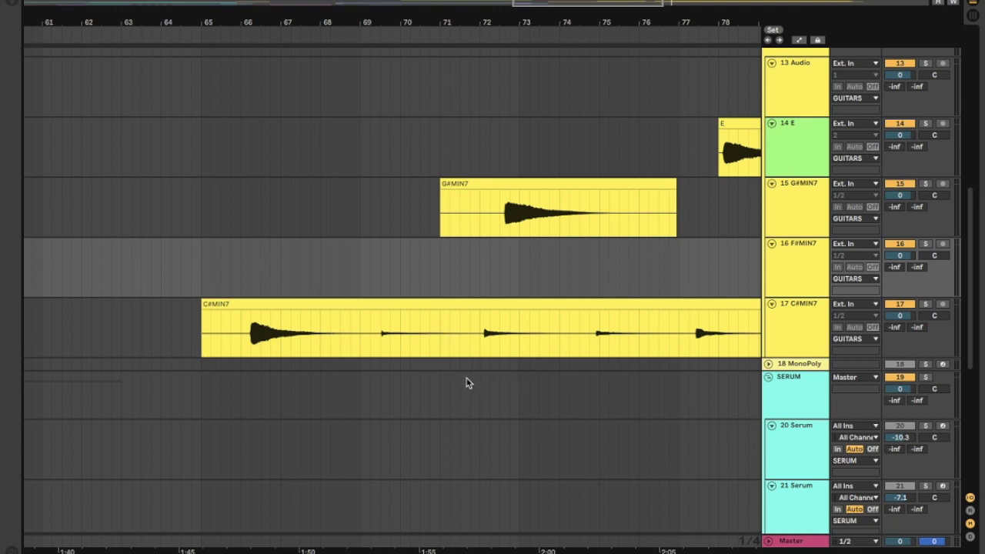
Step: Examine the drum tracks, including the SOLID SNARE part around bars 57 to 59, and the Serum clips around bars 39 to 49
{"action": "left_click", "coordinate": [605, 288]}
{"action": "scroll", "coordinate": [605, 289], "scroll_direction": "right", "scroll_amount": 15}
{"action": "scroll", "coordinate": [605, 289], "scroll_direction": "right", "scroll_amount": 5}
{"action": "scroll", "coordinate": [606, 289], "scroll_direction": "up", "scroll_amount": 15}
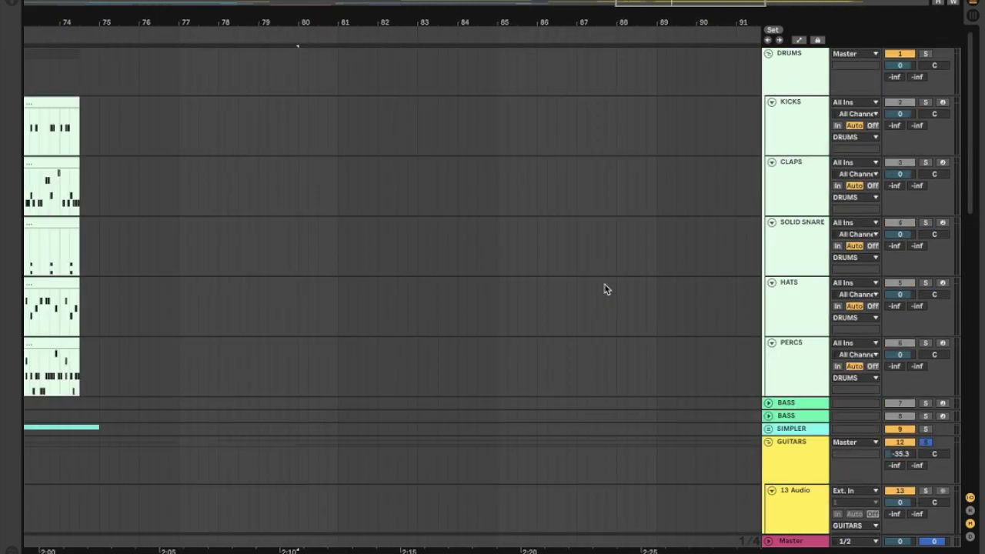
{"action": "scroll", "coordinate": [606, 286], "scroll_direction": "left", "scroll_amount": 20}
{"action": "left_click_drag", "start_coordinate": [614, 277], "coordinate": [704, 275]}
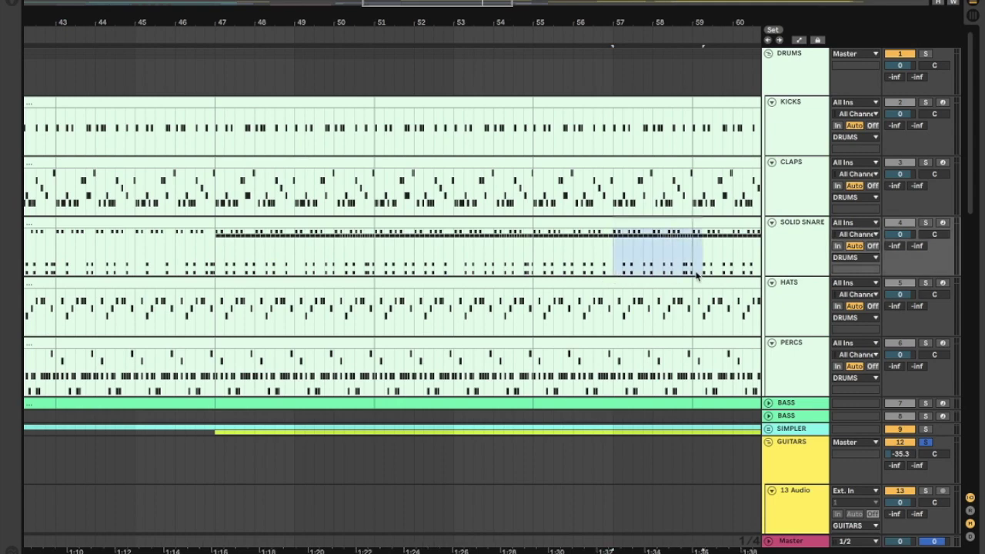
{"action": "scroll", "coordinate": [418, 351], "scroll_direction": "left", "scroll_amount": 10}
{"action": "scroll", "coordinate": [418, 352], "scroll_direction": "down", "scroll_amount": 15}
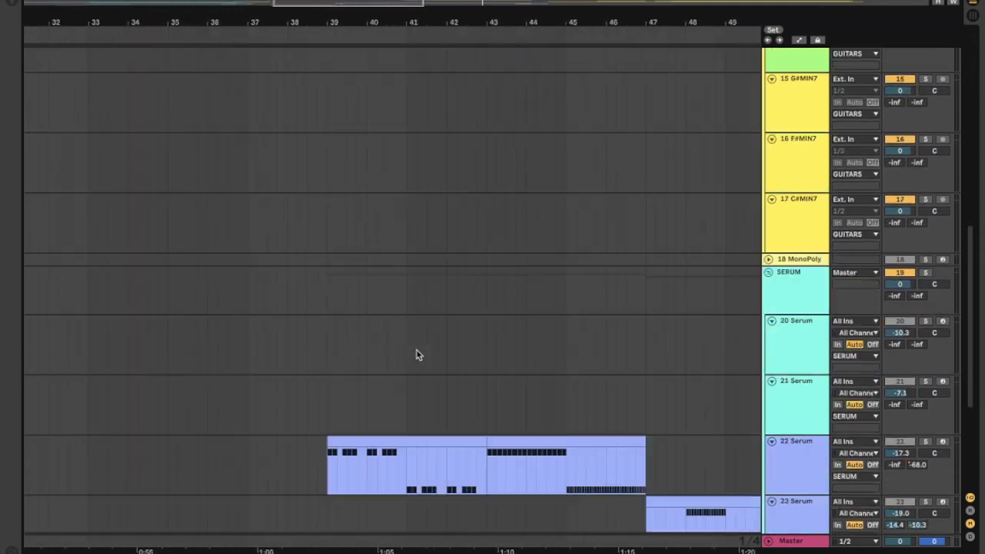
{"action": "scroll", "coordinate": [416, 355], "scroll_direction": "down", "scroll_amount": 5}
{"action": "scroll", "coordinate": [416, 355], "scroll_direction": "right", "scroll_amount": 20}
{"action": "scroll", "coordinate": [416, 355], "scroll_direction": "up", "scroll_amount": 6}
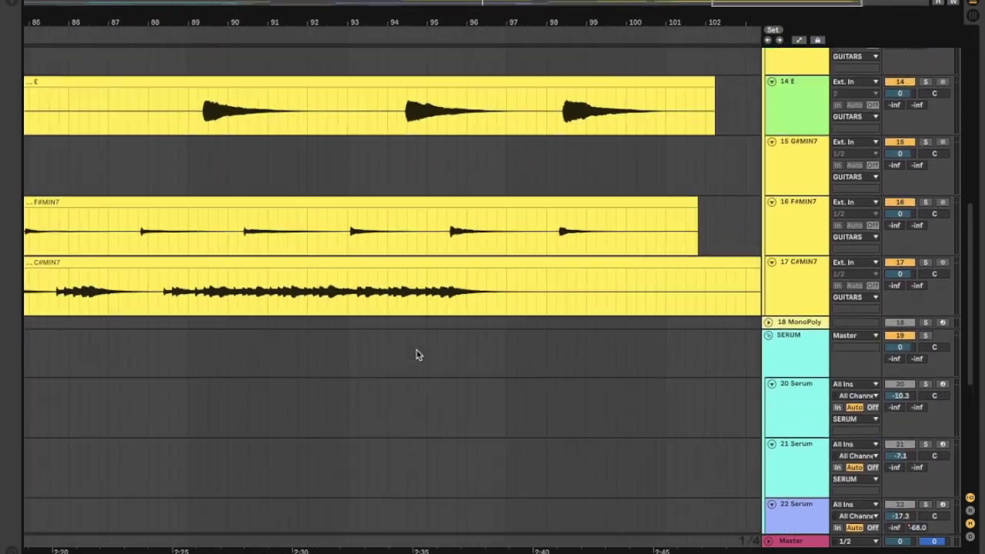
Step: Select the C#MIN7 guitar clip again and play it from its start
{"action": "scroll", "coordinate": [416, 354], "scroll_direction": "up", "scroll_amount": 3}
{"action": "scroll", "coordinate": [416, 355], "scroll_direction": "left", "scroll_amount": 8}
{"action": "left_click", "coordinate": [449, 339]}
{"action": "scroll", "coordinate": [610, 299], "scroll_direction": "left", "scroll_amount": 15}
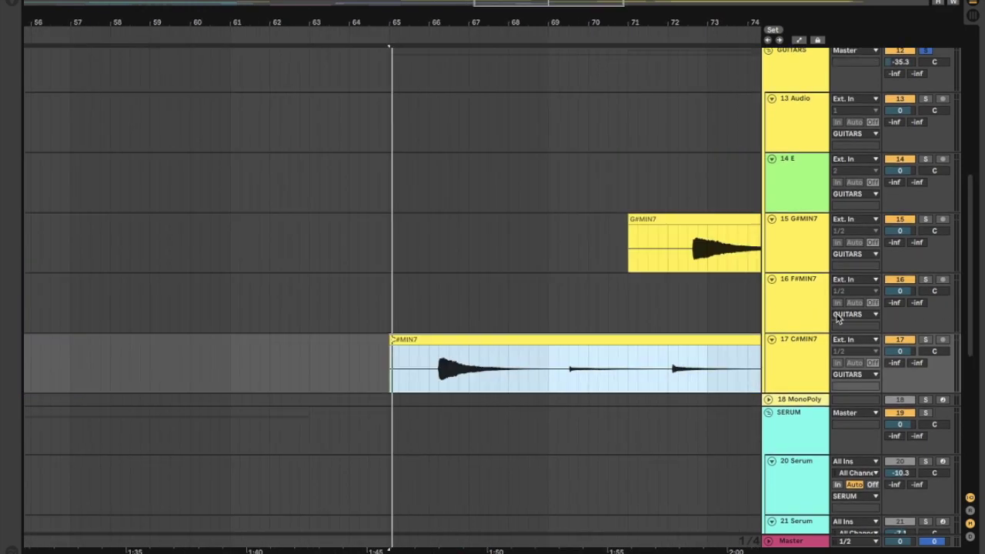
Step: Play the strummed passage of the C#MIN7 clip from just before bar 86 and loop the range up to bar 88
{"action": "scroll", "coordinate": [612, 324], "scroll_direction": "right", "scroll_amount": 4}
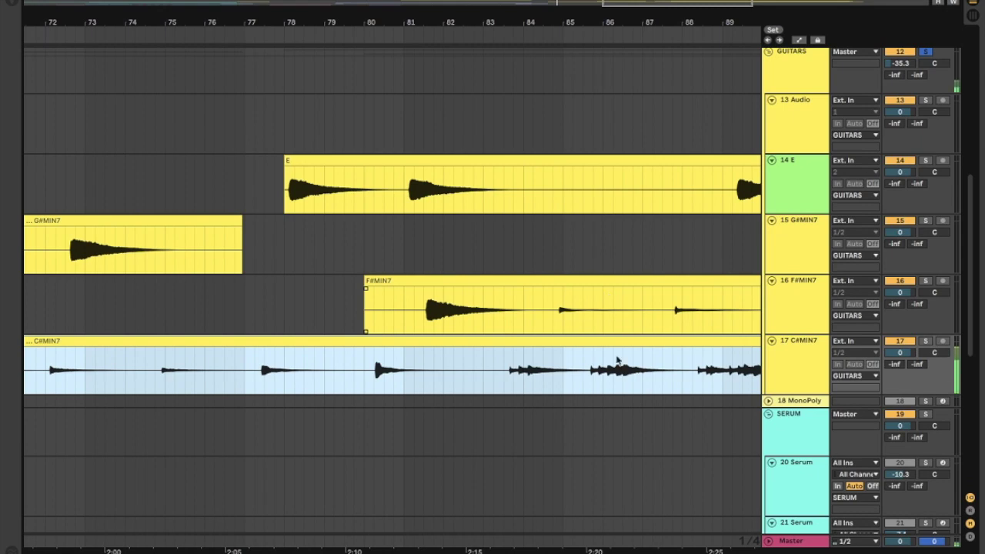
{"action": "key", "text": "space"}
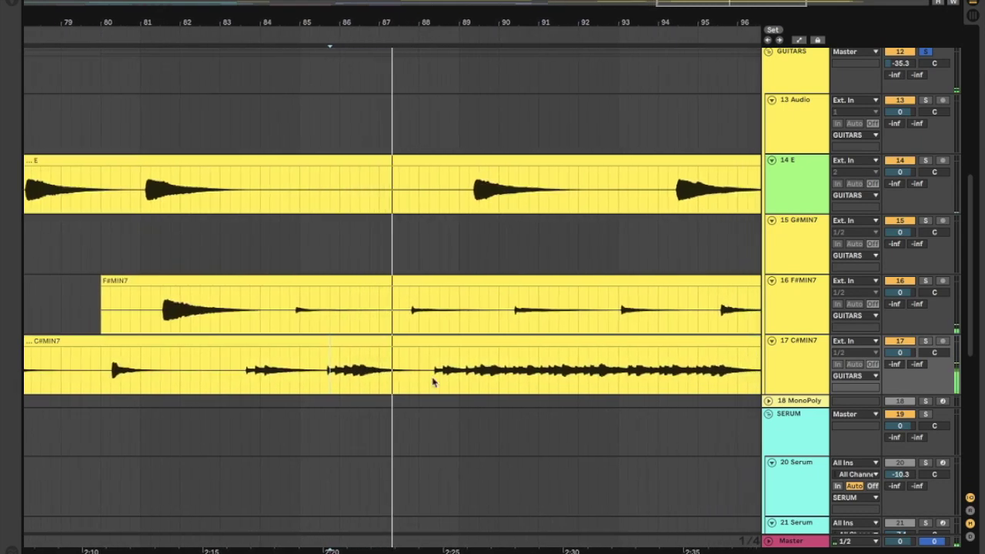
{"action": "left_click_drag", "start_coordinate": [407, 395], "coordinate": [322, 396]}
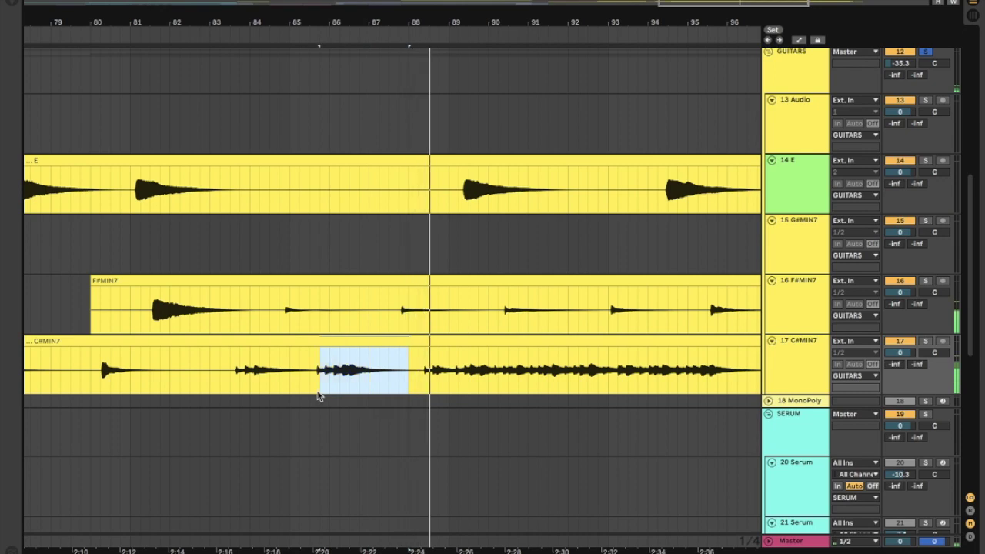
{"action": "key", "text": "ctrl+l"}
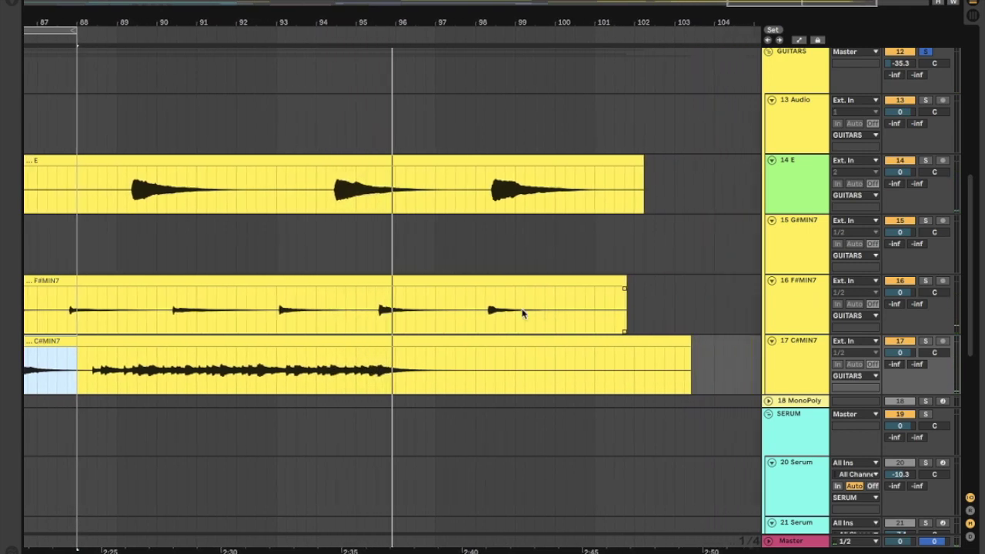
Step: Turn off the solo on the GUITARS group and play the whole arrangement from bar 1
{"action": "scroll", "coordinate": [461, 312], "scroll_direction": "left", "scroll_amount": 5}
{"action": "scroll", "coordinate": [462, 312], "scroll_direction": "up", "scroll_amount": 1}
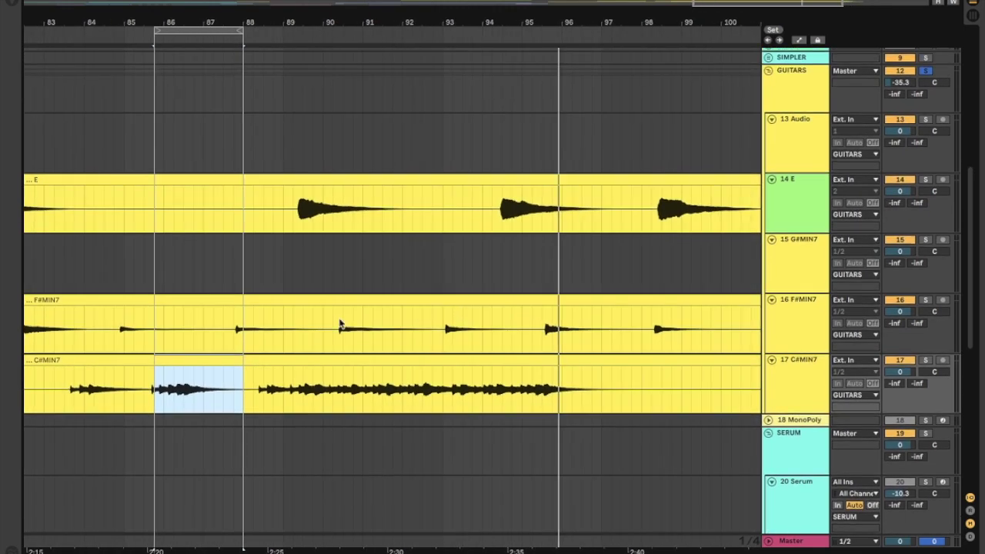
{"action": "scroll", "coordinate": [301, 312], "scroll_direction": "left", "scroll_amount": 15}
{"action": "scroll", "coordinate": [301, 311], "scroll_direction": "up", "scroll_amount": 1}
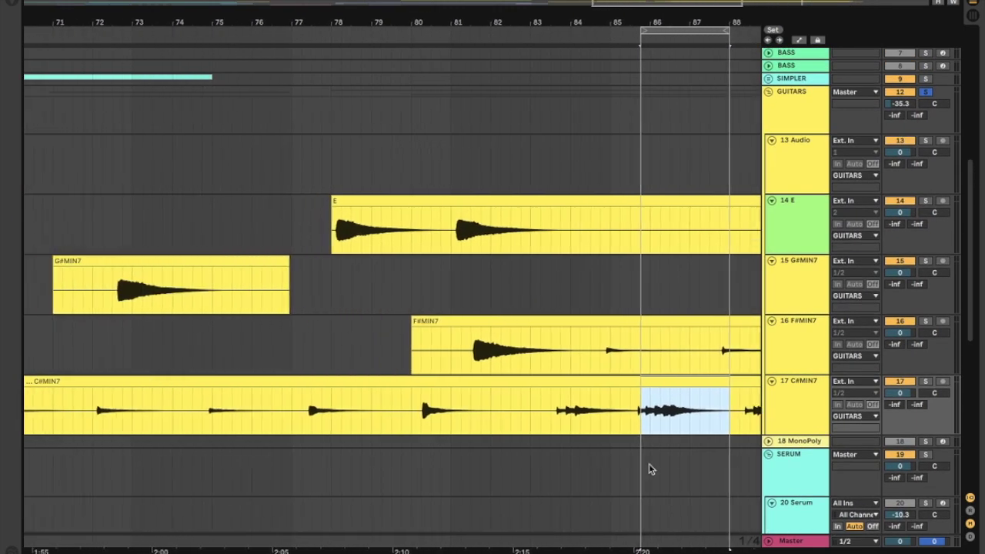
{"action": "scroll", "coordinate": [650, 467], "scroll_direction": "left", "scroll_amount": 5}
{"action": "scroll", "coordinate": [650, 467], "scroll_direction": "up", "scroll_amount": 1}
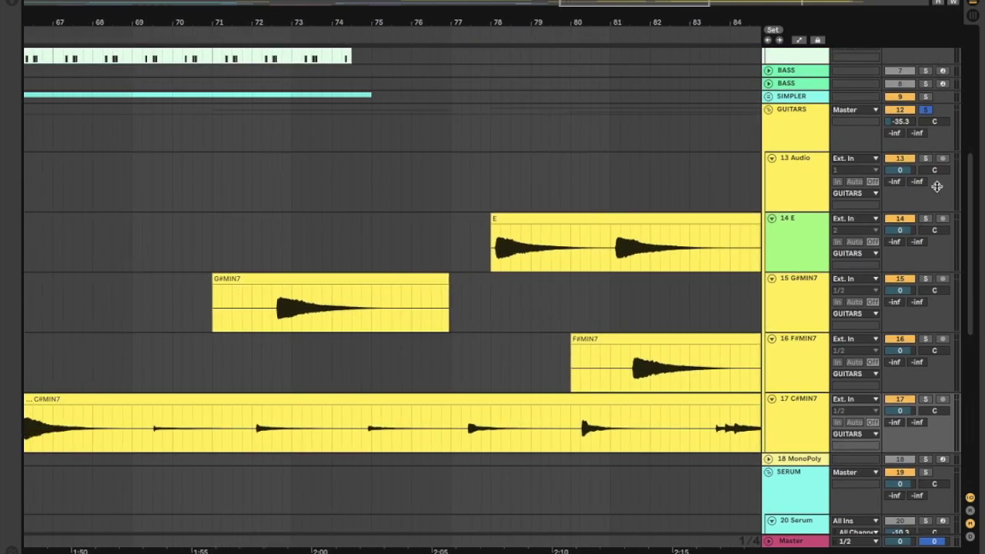
{"action": "scroll", "coordinate": [435, 260], "scroll_direction": "up", "scroll_amount": 10}
{"action": "scroll", "coordinate": [439, 259], "scroll_direction": "left", "scroll_amount": 20}
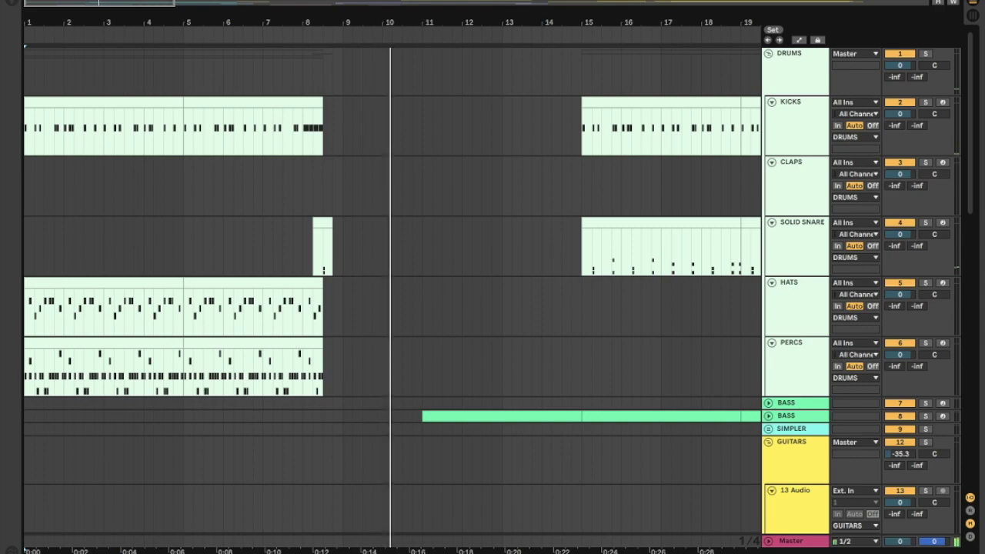
Step: Follow the playback through the opening section on the drum and bass tracks up to about bar 15
{"action": "scroll", "coordinate": [845, 264], "scroll_direction": "down", "scroll_amount": 3}
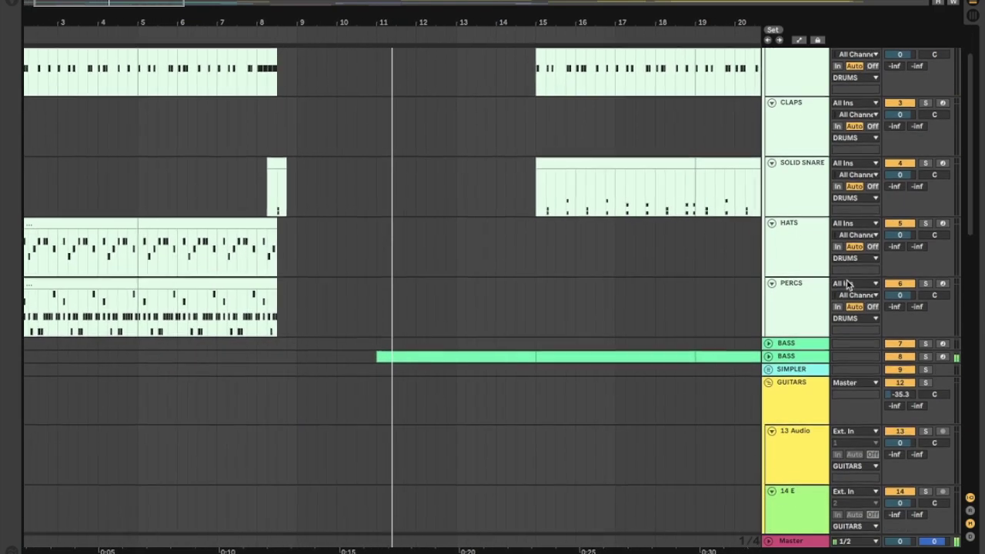
{"action": "scroll", "coordinate": [847, 284], "scroll_direction": "down", "scroll_amount": 5}
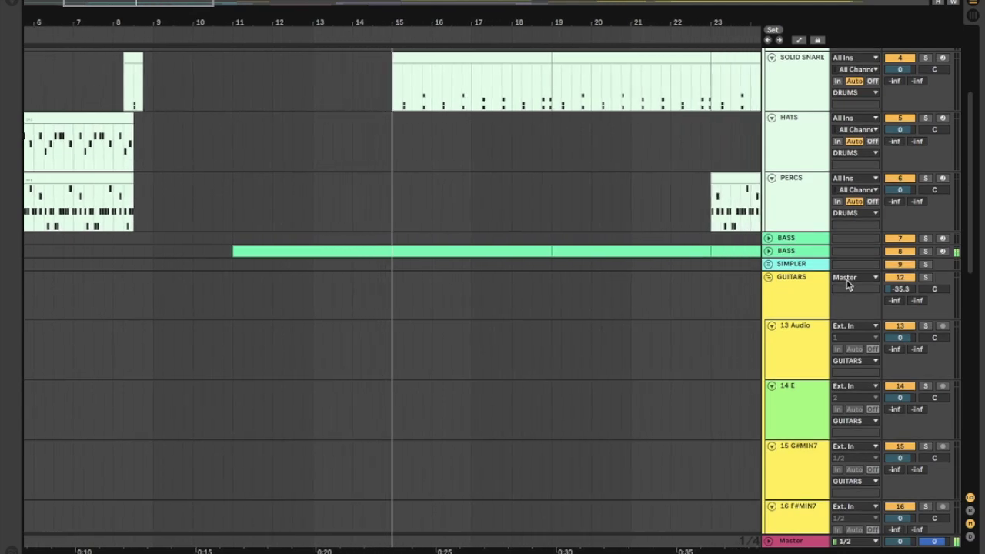
{"action": "scroll", "coordinate": [400, 340], "scroll_direction": "left", "scroll_amount": 5}
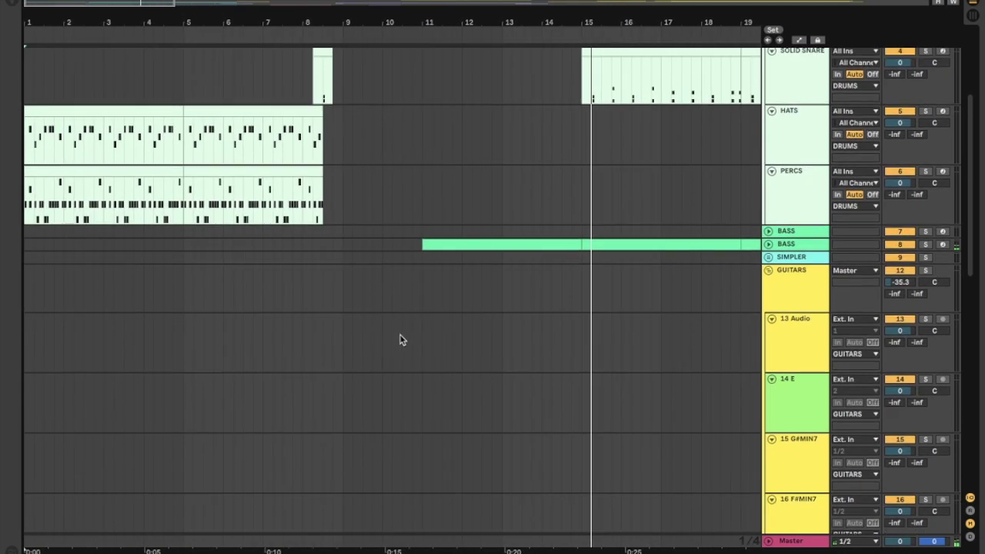
{"action": "scroll", "coordinate": [400, 339], "scroll_direction": "up", "scroll_amount": 6}
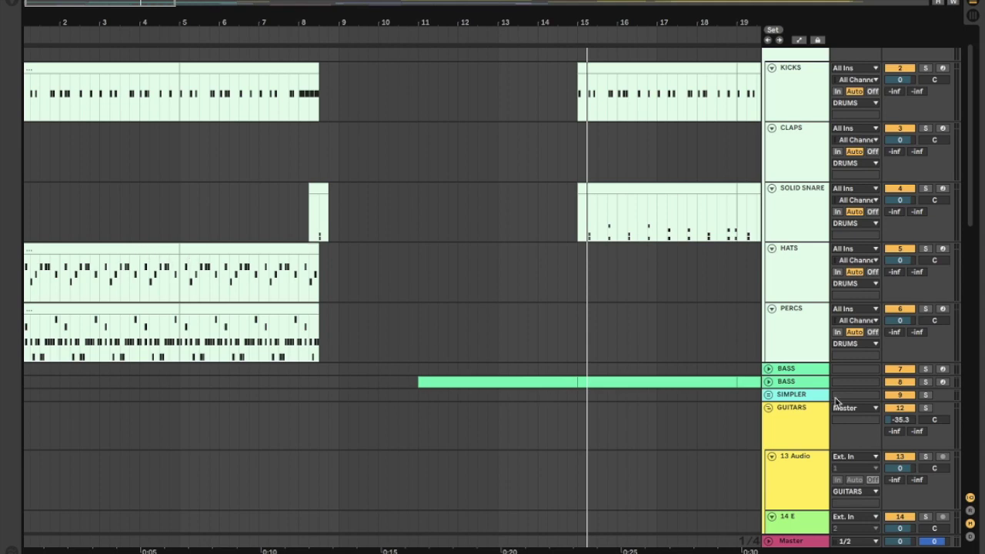
Step: Look through the track list and display the device chain of the KICKS track
{"action": "scroll", "coordinate": [802, 409], "scroll_direction": "up", "scroll_amount": 2}
{"action": "scroll", "coordinate": [802, 409], "scroll_direction": "down", "scroll_amount": 20}
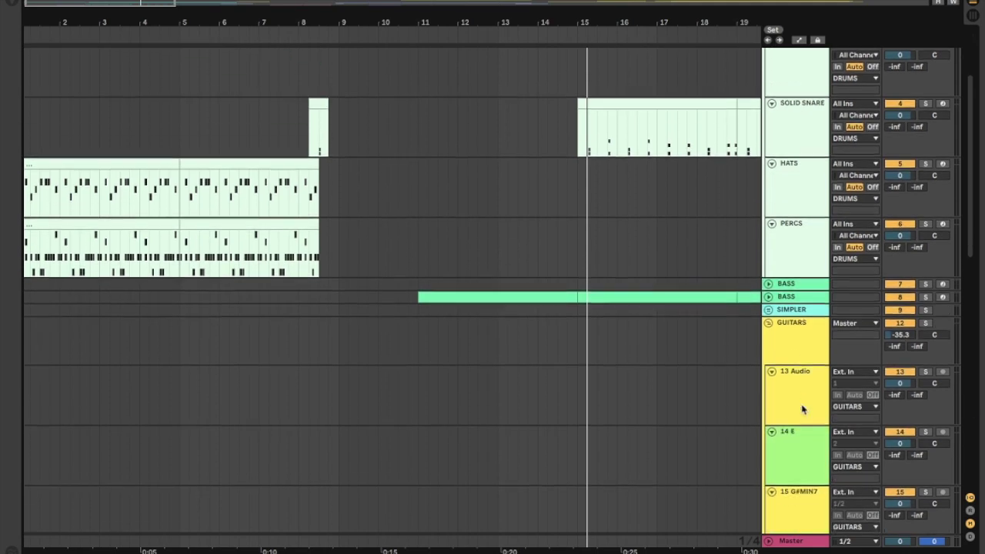
{"action": "scroll", "coordinate": [801, 404], "scroll_direction": "up", "scroll_amount": 20}
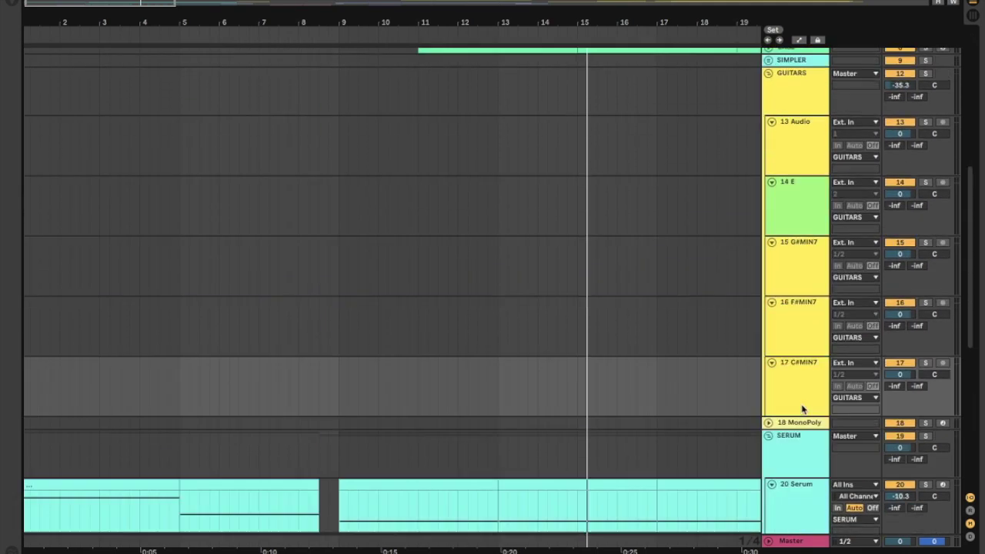
{"action": "double_click", "coordinate": [800, 143]}
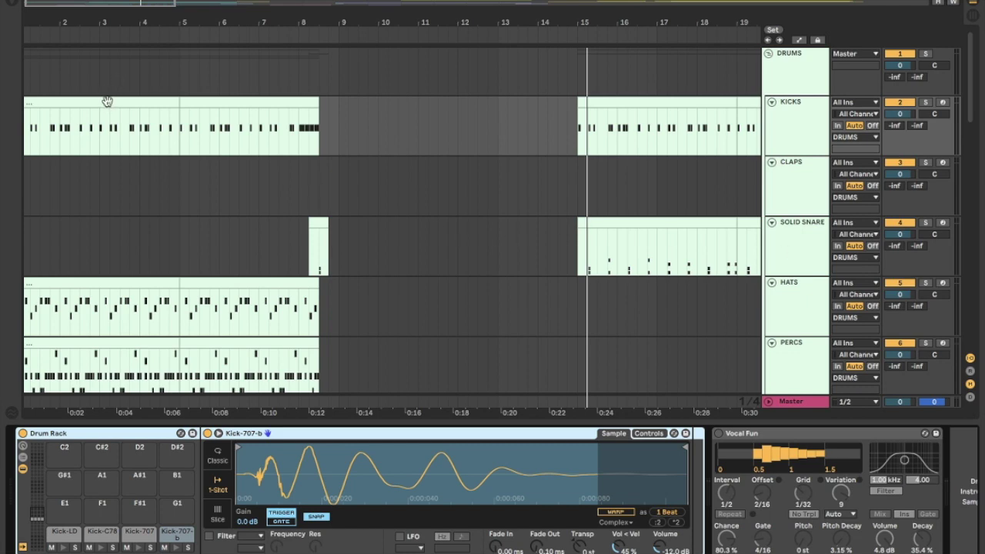
Step: Loop the SOLID SNARE clip from bar 15 to 19 and view the devices on its track
{"action": "scroll", "coordinate": [808, 245], "scroll_direction": "down", "scroll_amount": 2}
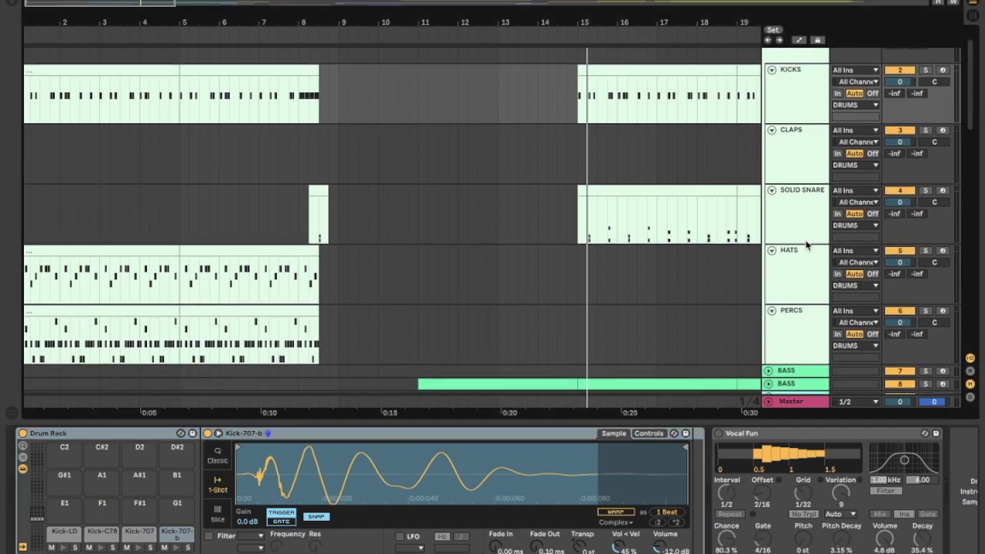
{"action": "scroll", "coordinate": [653, 212], "scroll_direction": "right", "scroll_amount": 4}
{"action": "scroll", "coordinate": [650, 212], "scroll_direction": "up", "scroll_amount": 1}
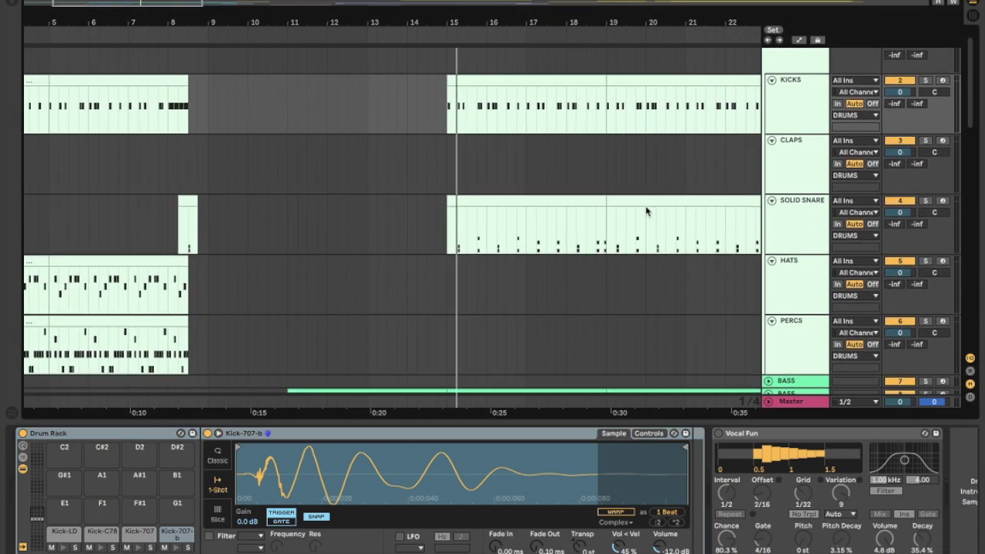
{"action": "left_click", "coordinate": [572, 201]}
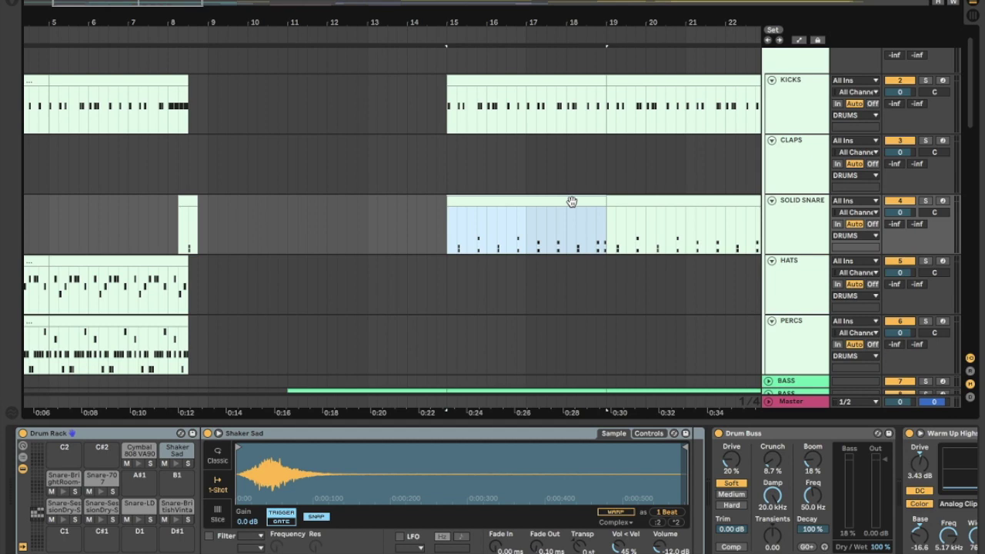
{"action": "key", "text": "ctrl+l"}
{"action": "left_click", "coordinate": [782, 236]}
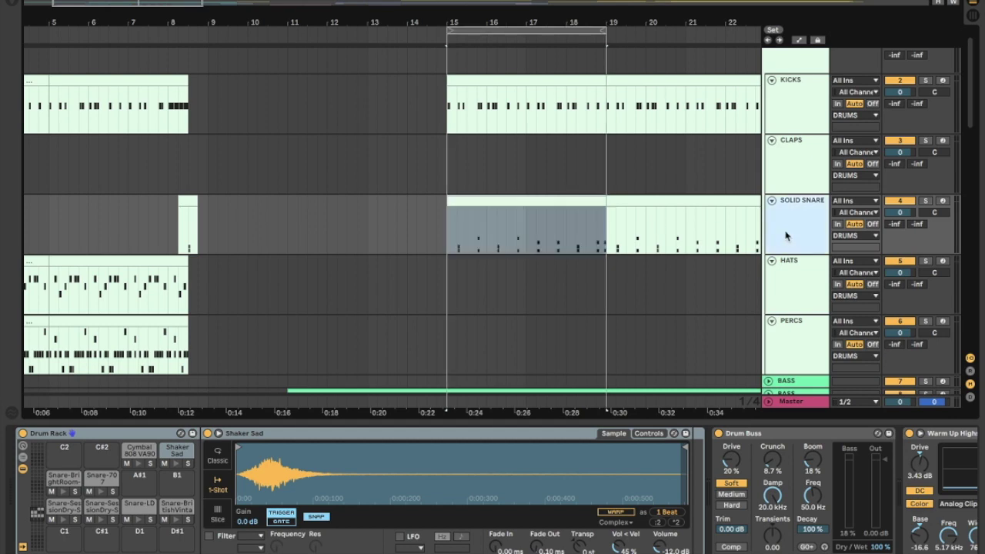
{"action": "scroll", "coordinate": [746, 480], "scroll_direction": "right", "scroll_amount": 5}
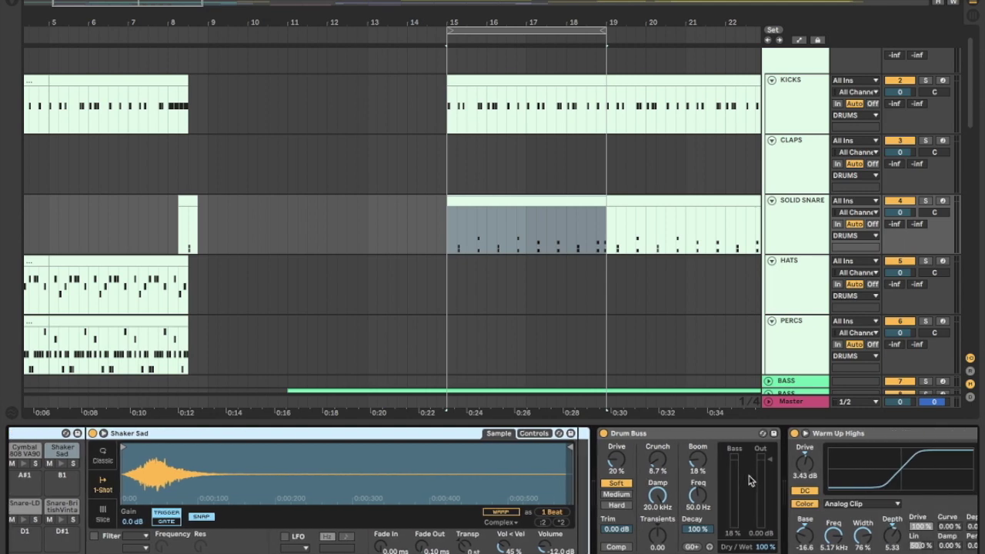
Step: Solo the KICKS track and open its clip at bar 15 in the note editor
{"action": "left_click", "coordinate": [793, 102]}
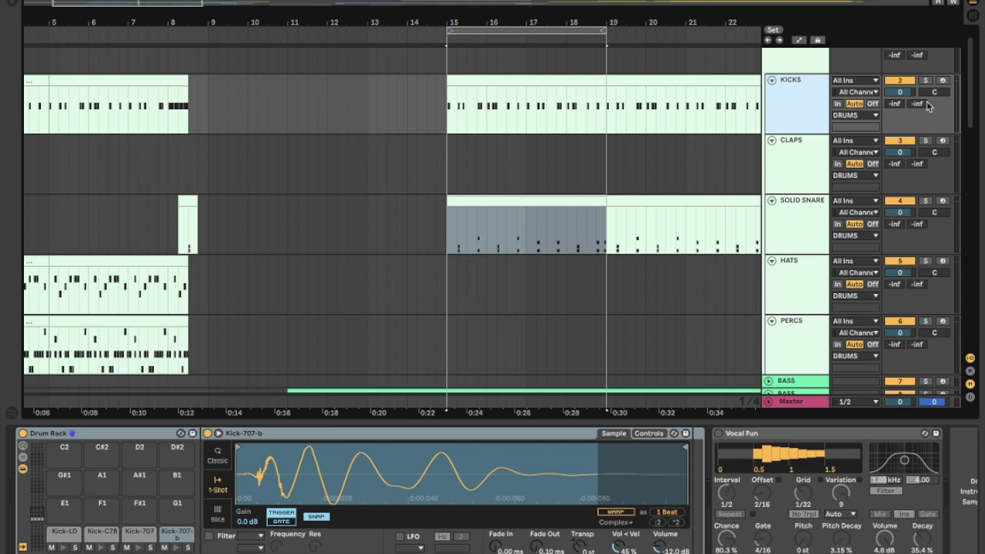
{"action": "double_click", "coordinate": [513, 80]}
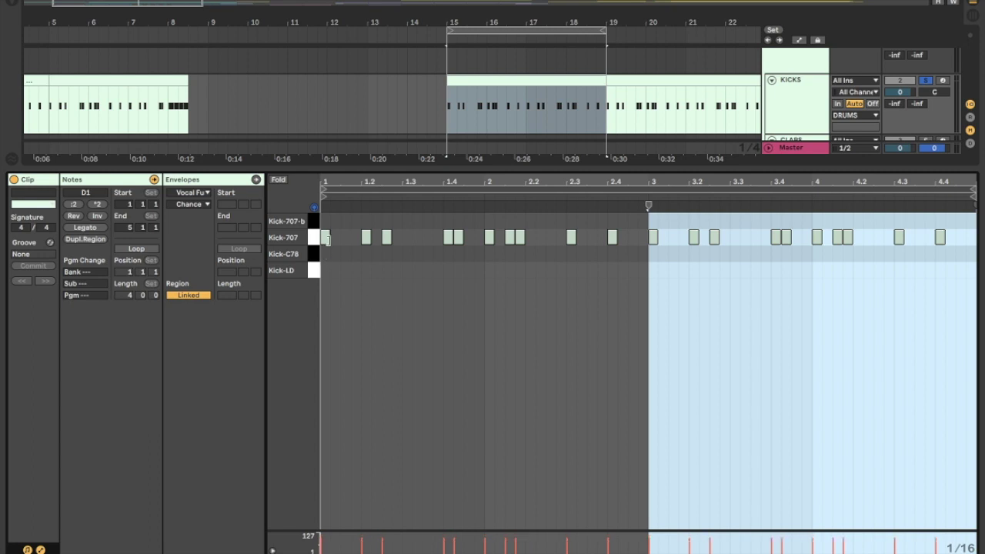
Step: Add a sixteenth-note run on Kick-707 from just after beat 1 up to 1.4, plus extra hits between 2.2 and 2.3, and audition it
{"action": "left_click_drag", "start_coordinate": [344, 222], "coordinate": [443, 209]}
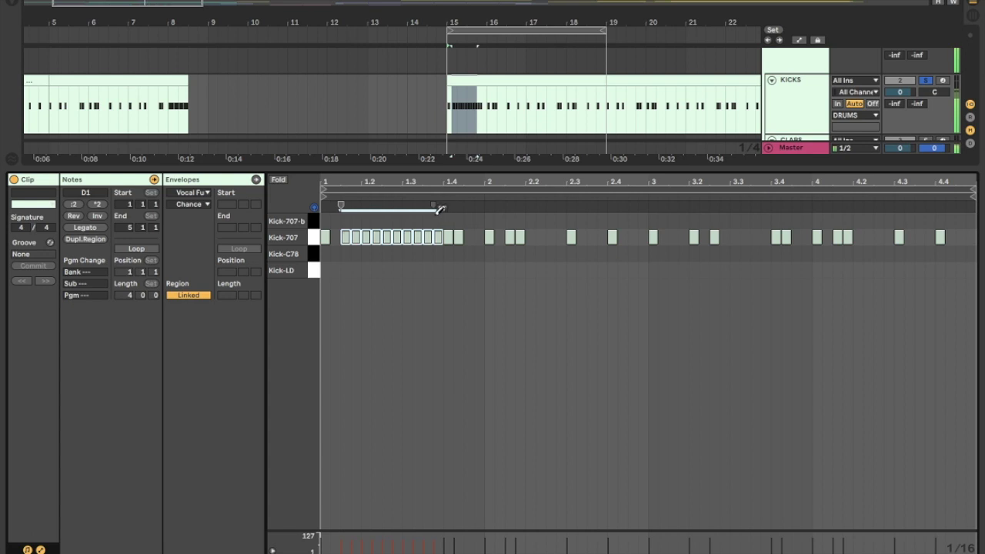
{"action": "left_click", "coordinate": [539, 235]}
{"action": "left_click", "coordinate": [561, 235]}
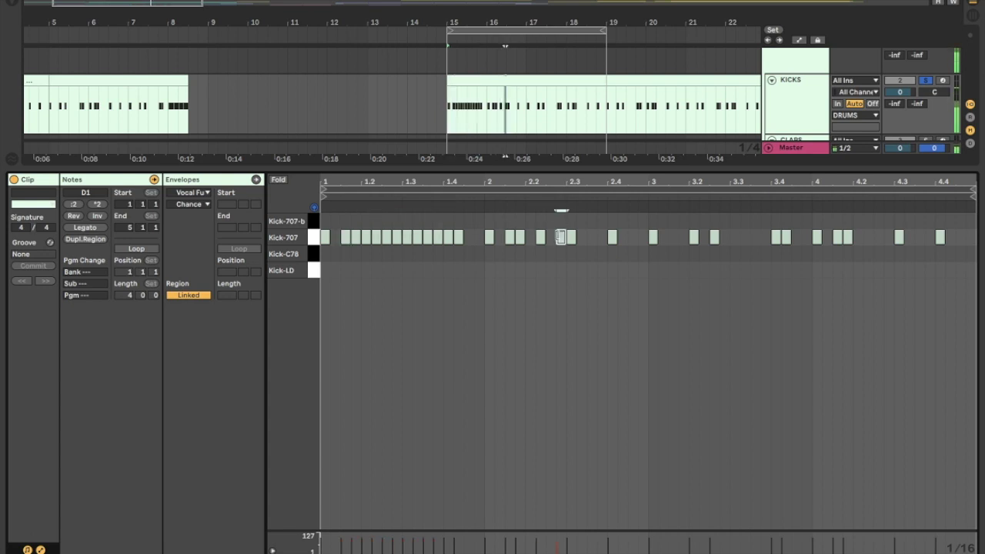
{"action": "key", "text": "space"}
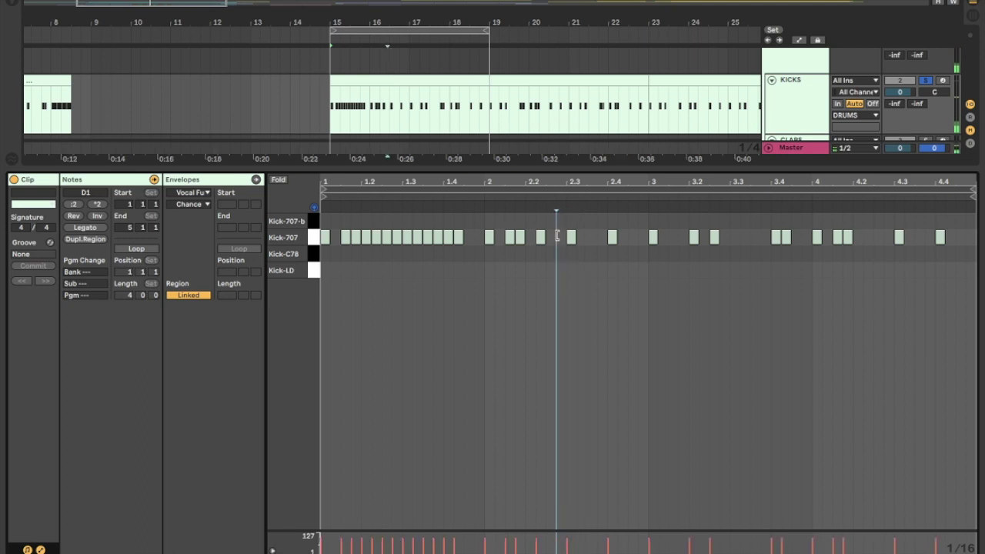
Step: Undo the added Kick-707 notes and reselect the KICKS clip at bar 15
{"action": "key", "text": "ctrl+z"}
{"action": "key", "text": "ctrl+z"}
{"action": "key", "text": "ctrl+z"}
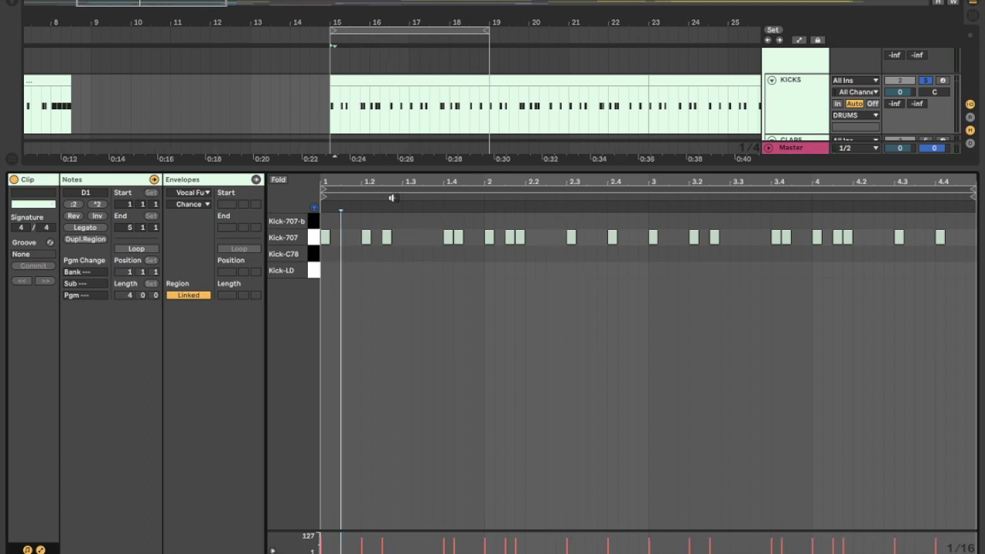
{"action": "left_click", "coordinate": [415, 80]}
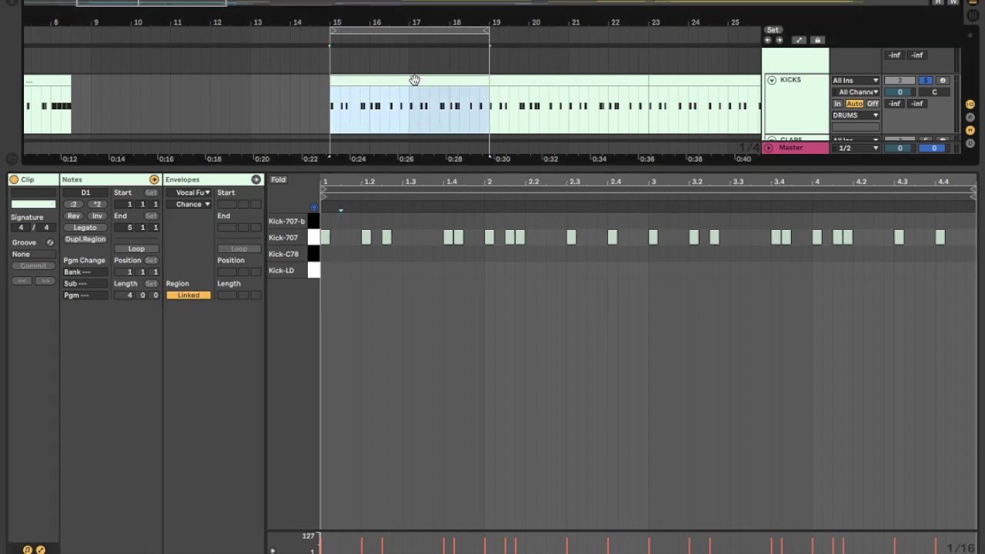
Step: Open the CLAPS clip at bar 27, solo its track and play the pattern
{"action": "scroll", "coordinate": [786, 117], "scroll_direction": "down", "scroll_amount": 3}
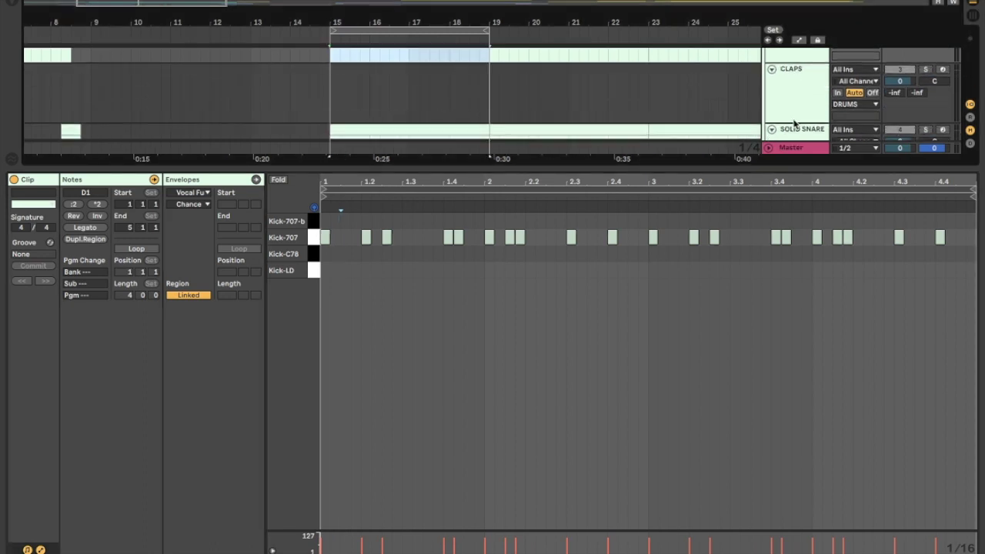
{"action": "scroll", "coordinate": [649, 75], "scroll_direction": "right", "scroll_amount": 5}
{"action": "left_click", "coordinate": [557, 95]}
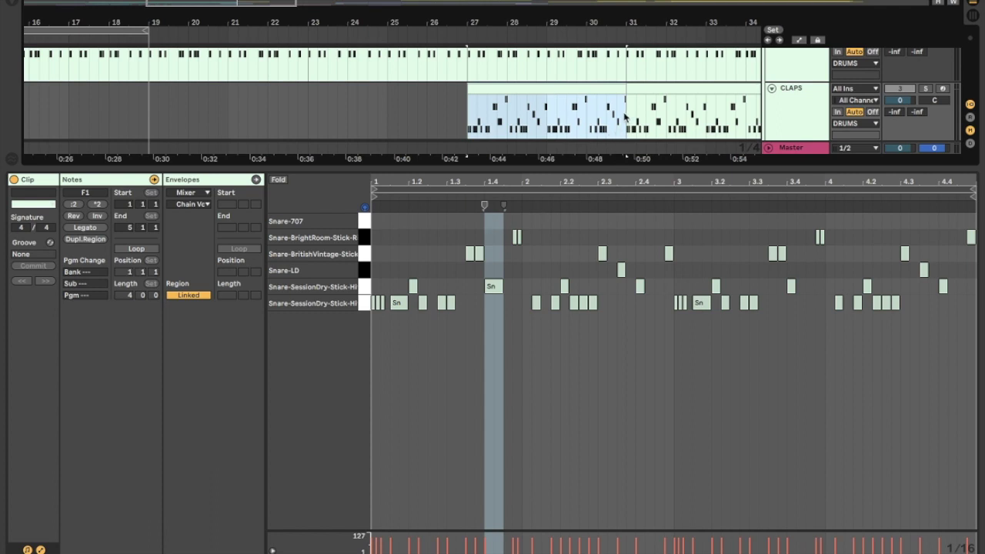
{"action": "left_click", "coordinate": [927, 89]}
{"action": "key", "text": "space"}
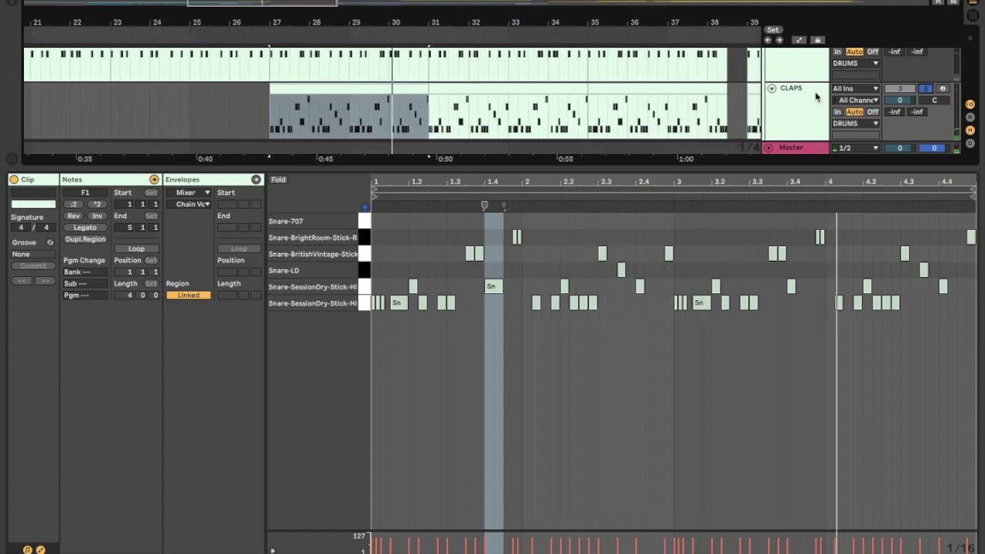
Step: Solo the SOLID SNARE track, play its clip from bar 27 and turn the solo off again
{"action": "scroll", "coordinate": [787, 113], "scroll_direction": "down", "scroll_amount": 5}
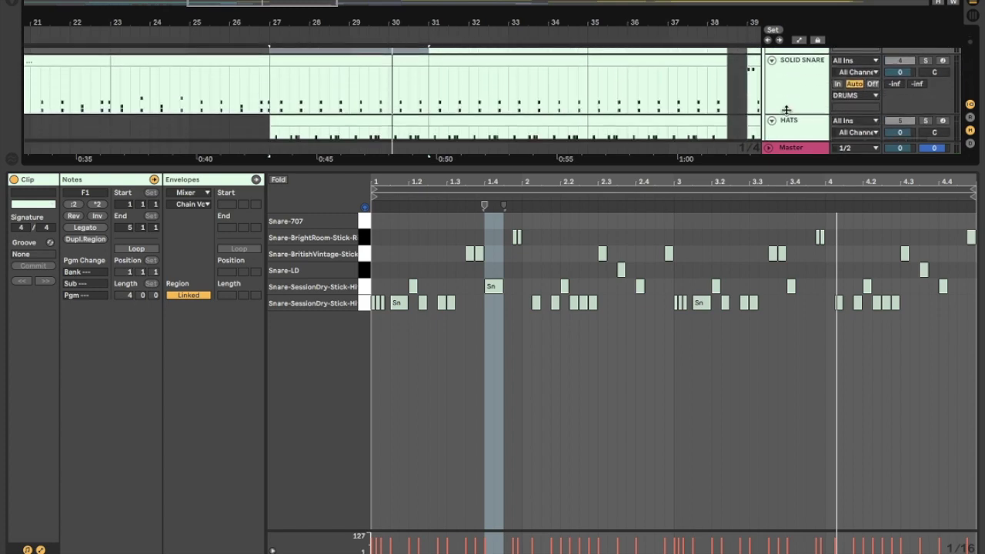
{"action": "scroll", "coordinate": [854, 97], "scroll_direction": "up", "scroll_amount": 1}
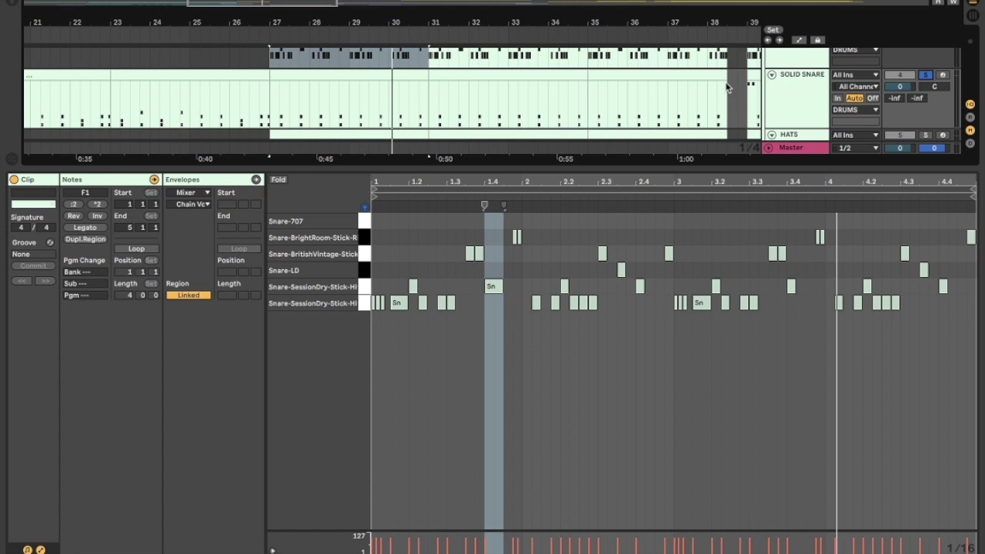
{"action": "left_click", "coordinate": [356, 75]}
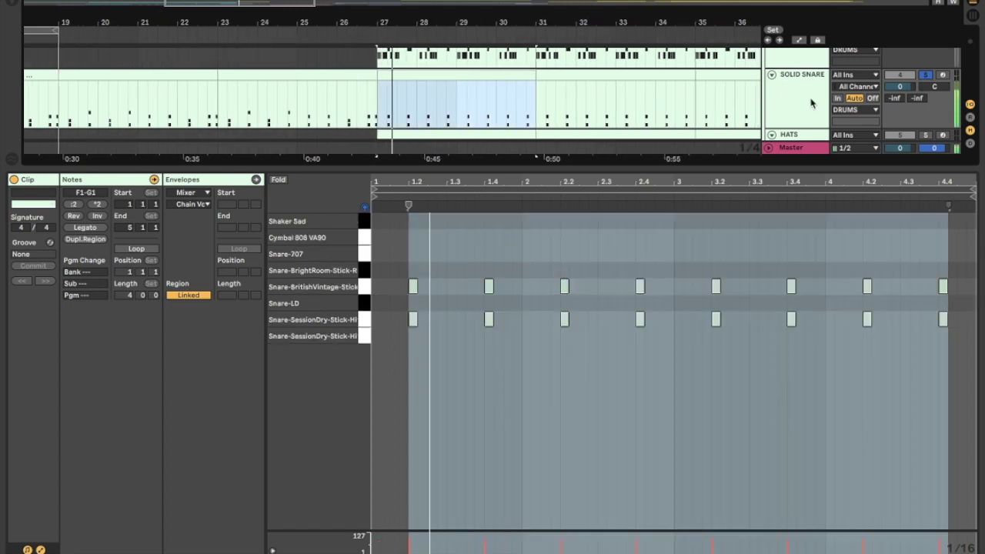
{"action": "left_click", "coordinate": [900, 75]}
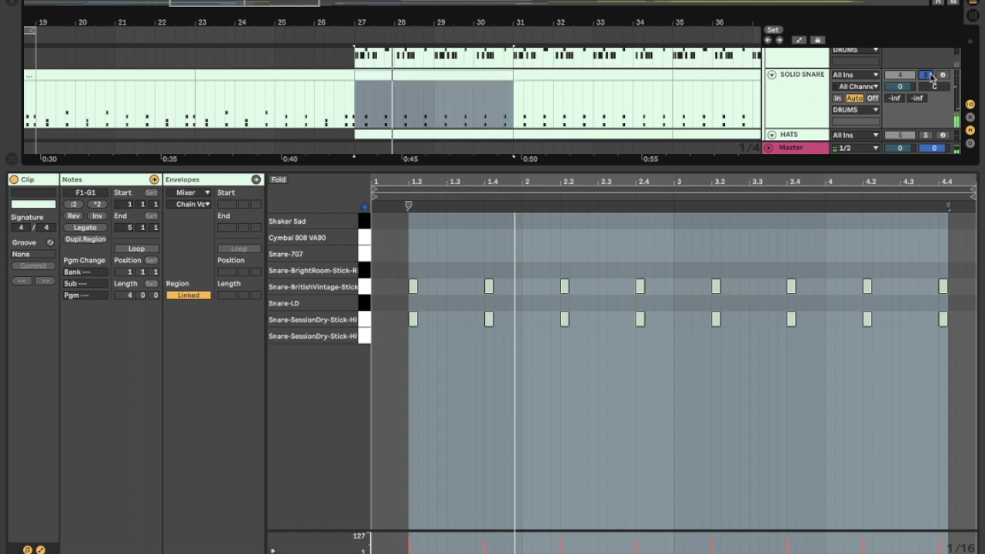
Step: Audition the CLAPS and SOLID SNARE tracks in solo from bar 27, and clear the solos
{"action": "scroll", "coordinate": [897, 74], "scroll_direction": "up", "scroll_amount": 1}
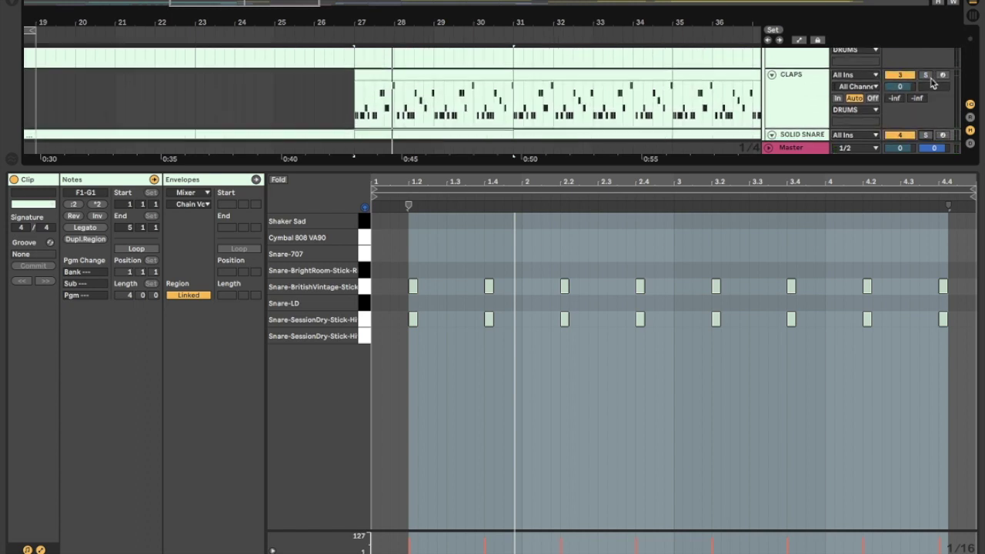
{"action": "left_click", "coordinate": [926, 75]}
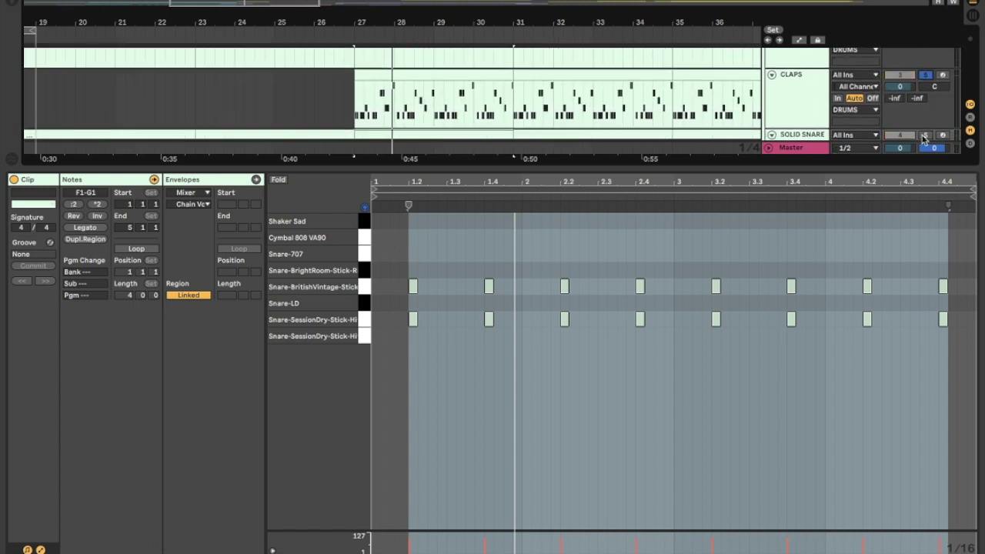
{"action": "scroll", "coordinate": [801, 121], "scroll_direction": "down", "scroll_amount": 1}
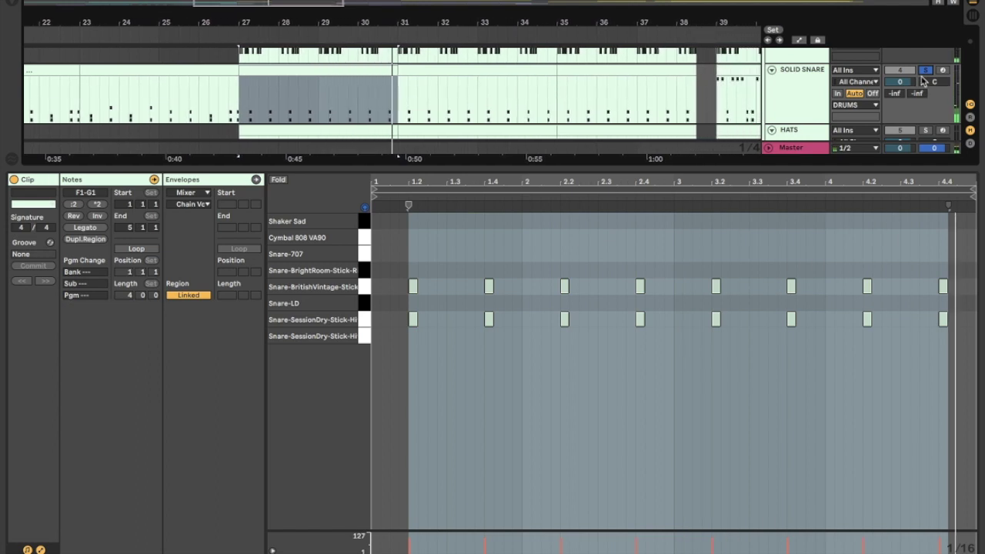
{"action": "left_click", "coordinate": [923, 72]}
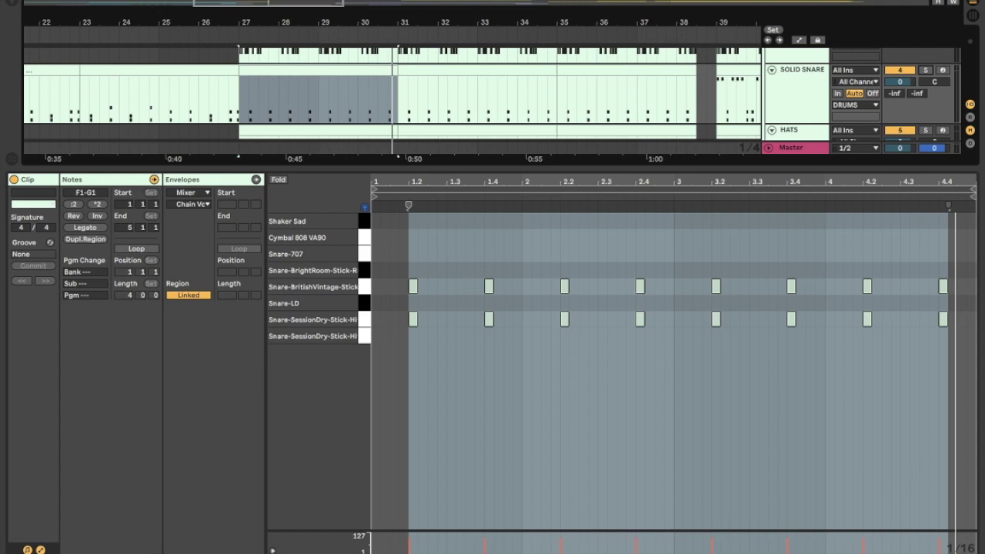
Step: Close the clip editor and play the full arrangement from the HATS clip at bar 27
{"action": "key", "text": "ctrl+alt+l"}
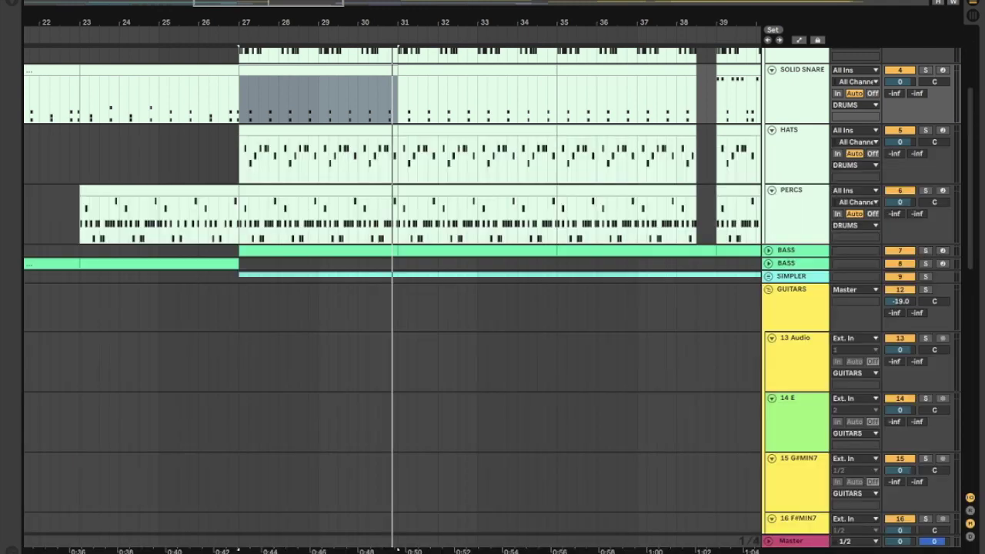
{"action": "left_click", "coordinate": [279, 144]}
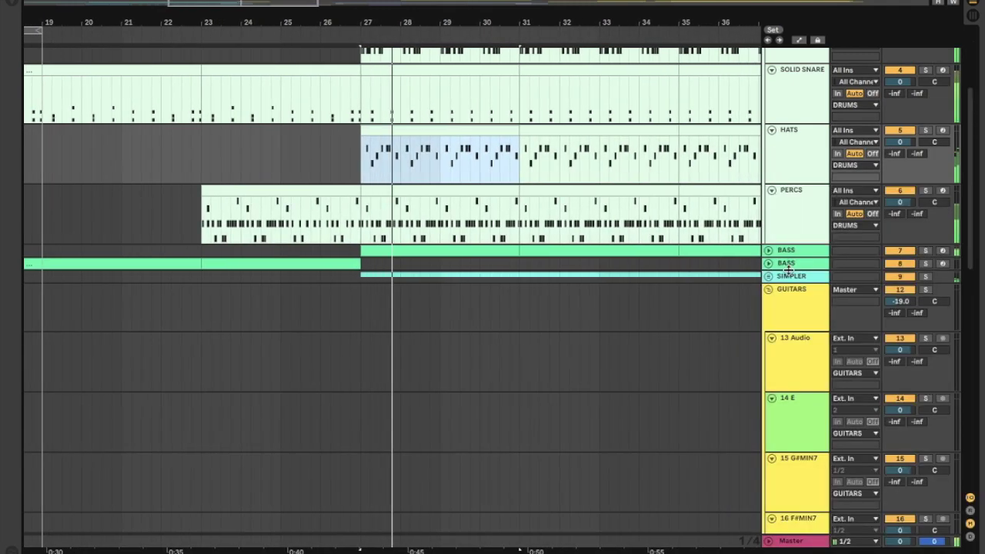
Step: Unfold the first BASS track, select its clip at bar 27 and set the loop to bars 27 through 39
{"action": "left_click", "coordinate": [768, 250]}
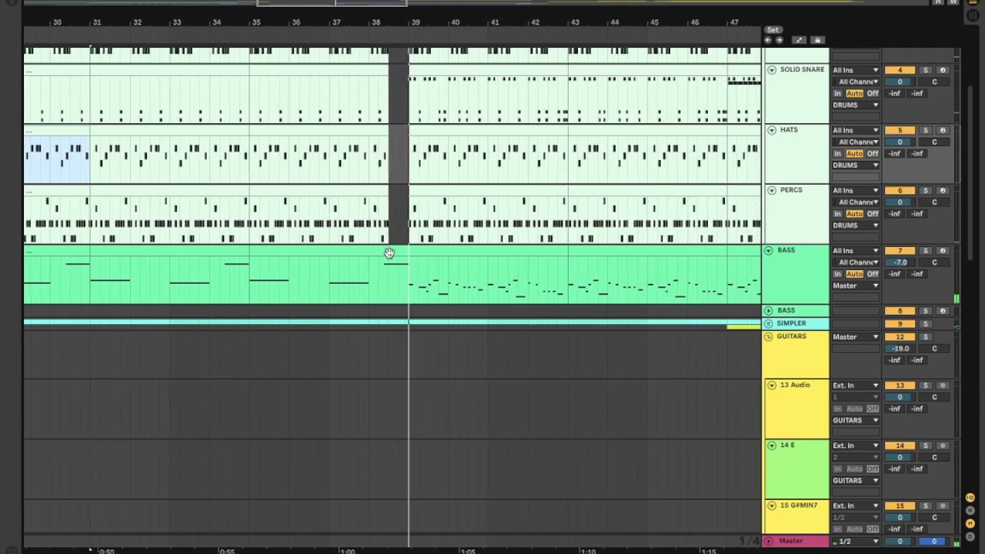
{"action": "scroll", "coordinate": [390, 258], "scroll_direction": "left", "scroll_amount": 5}
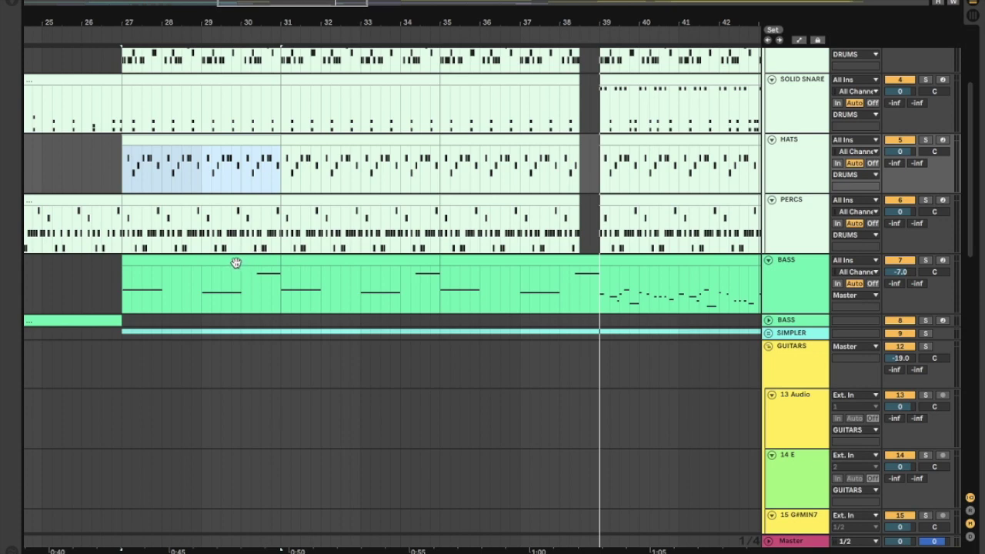
{"action": "left_click", "coordinate": [236, 264]}
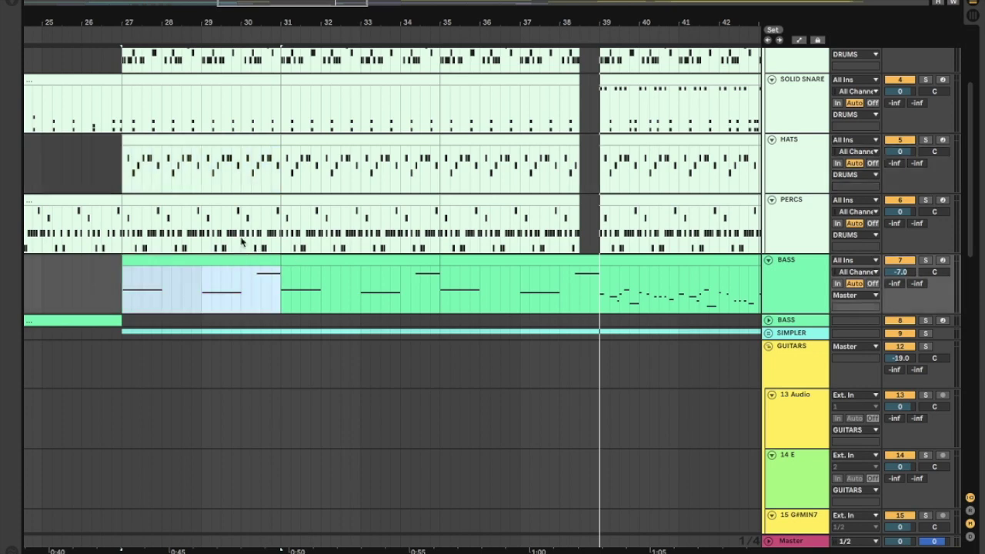
{"action": "left_click_drag", "start_coordinate": [597, 249], "coordinate": [132, 248]}
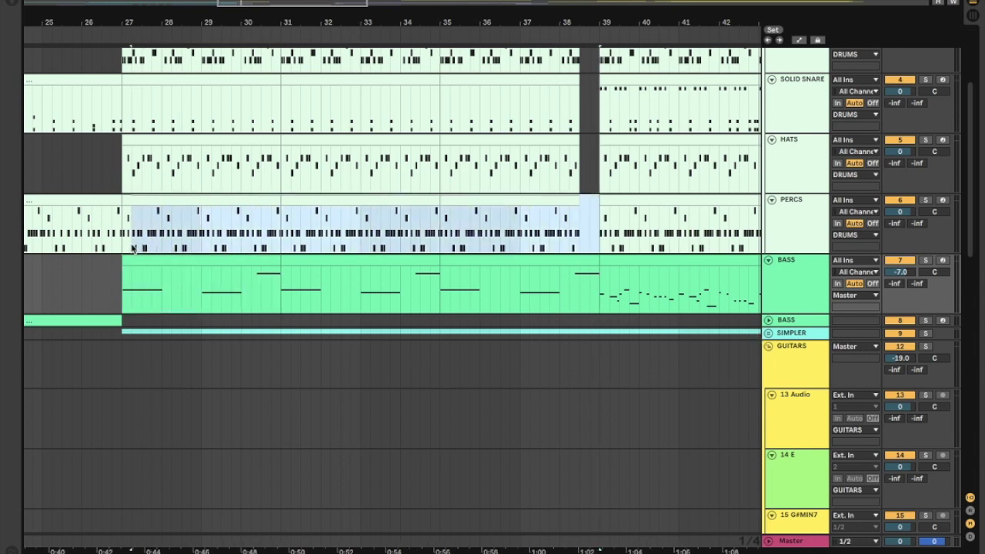
{"action": "key", "text": "ctrl+l"}
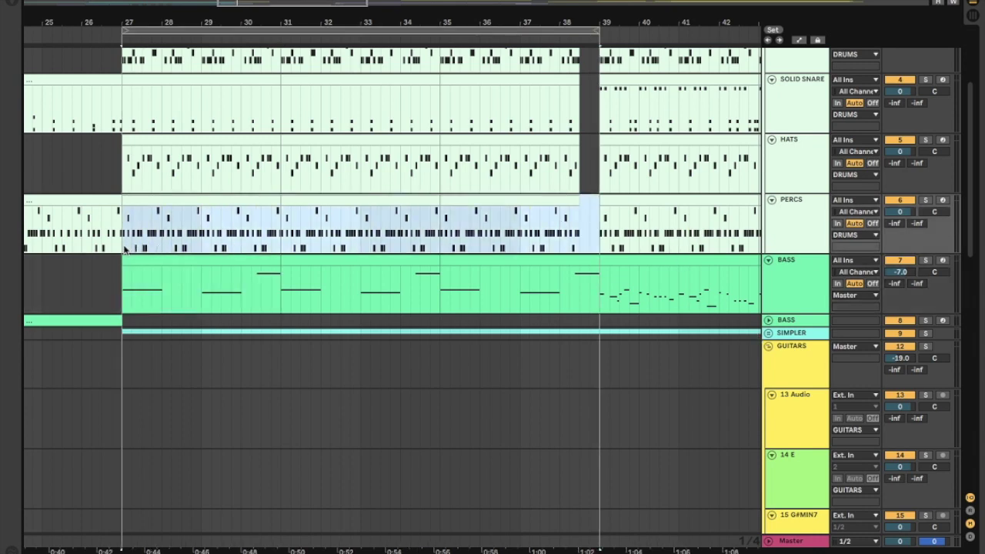
Step: Unfold the SIMPLER group and select the clip at bar 27 on its first track, 10 3-Audio
{"action": "left_click", "coordinate": [769, 333]}
{"action": "left_click", "coordinate": [801, 395]}
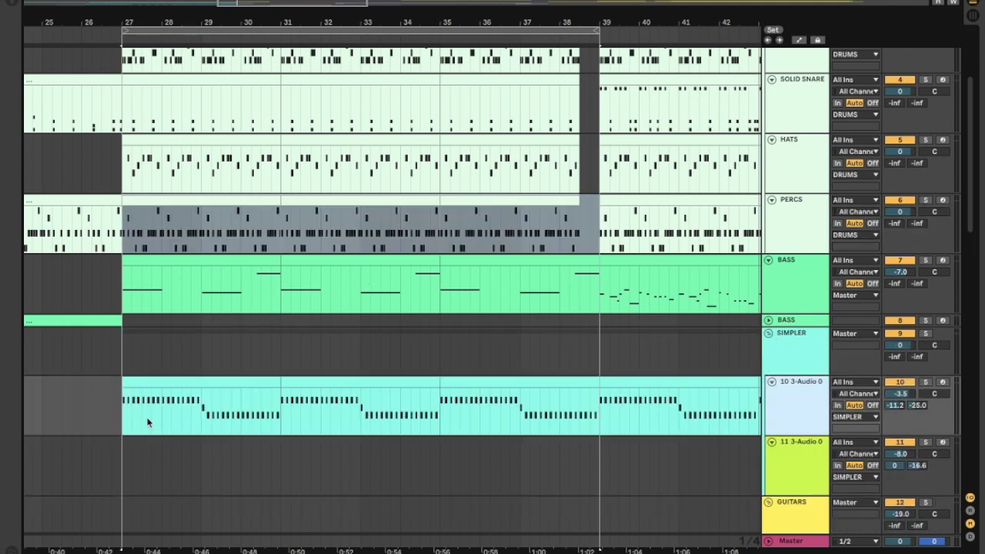
{"action": "left_click", "coordinate": [211, 383]}
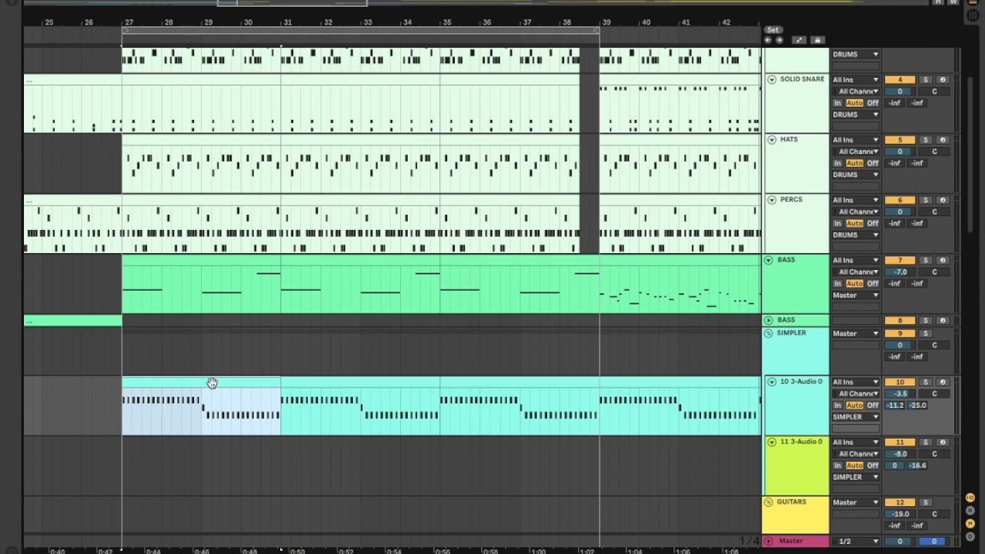
Step: Open the notes of the 10 3-Audio clip at bar 27 and play it with the track soloed
{"action": "double_click", "coordinate": [212, 382]}
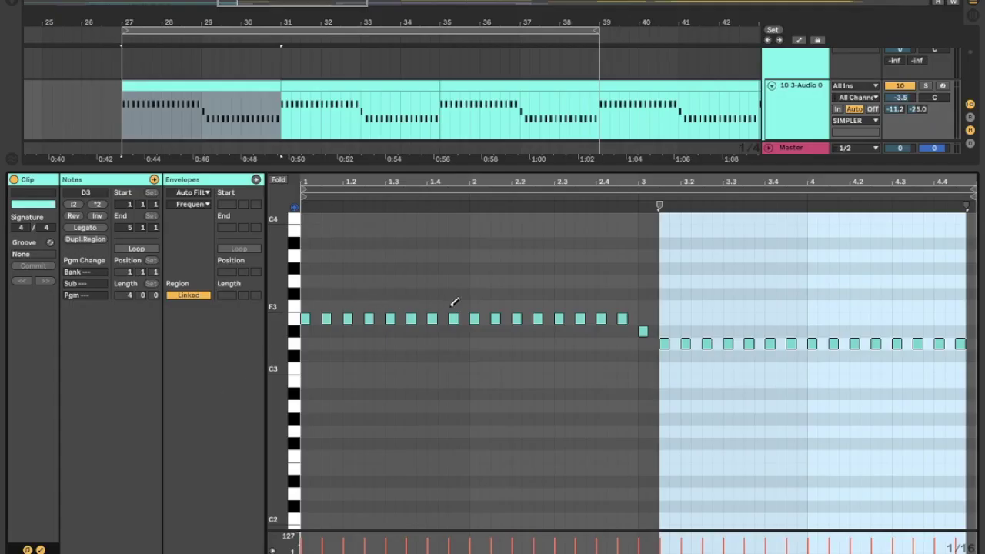
{"action": "left_click", "coordinate": [926, 87]}
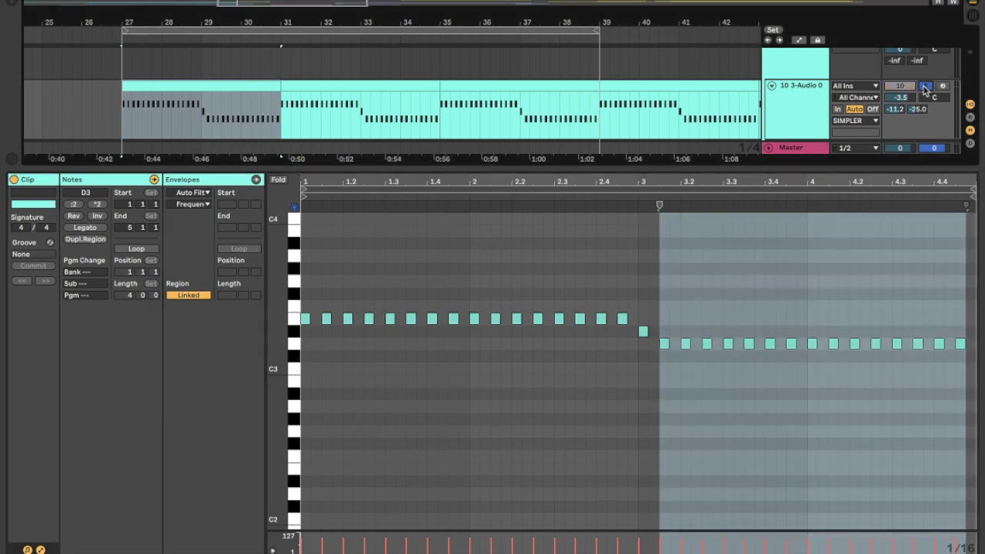
{"action": "key", "text": "space"}
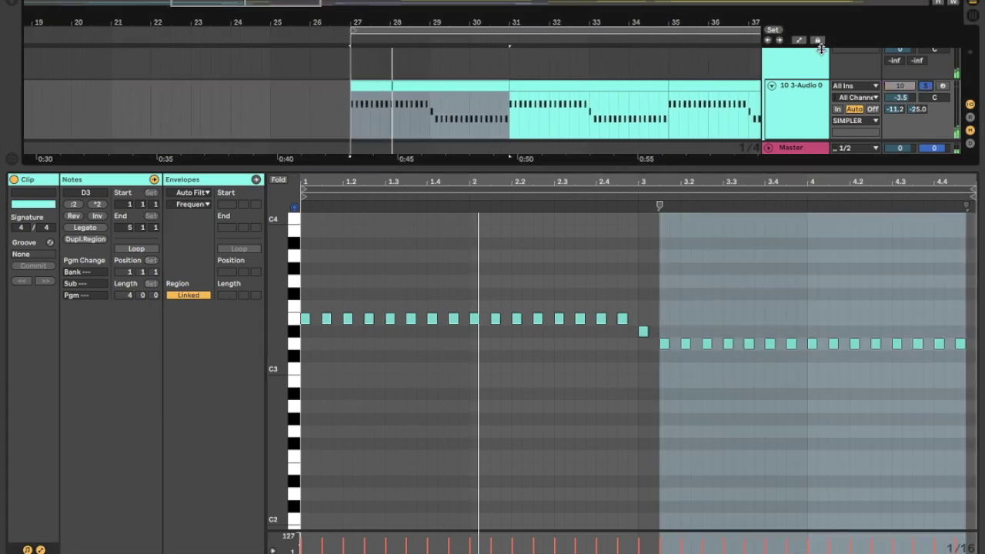
{"action": "scroll", "coordinate": [658, 85], "scroll_direction": "right", "scroll_amount": 3}
Step: Select the 10 3-Audio clip at bar 35 and play the soloed track from there
{"action": "left_click", "coordinate": [656, 86]}
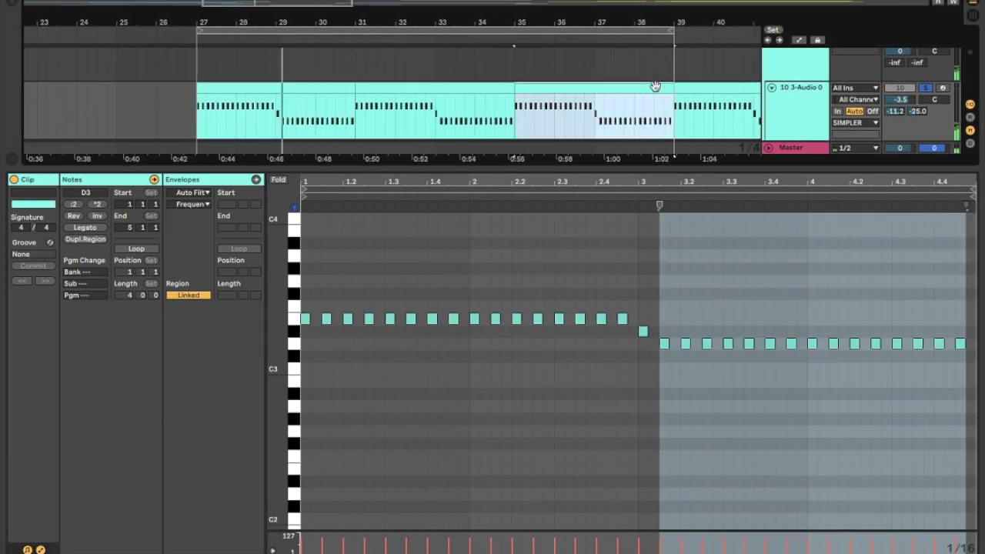
{"action": "key", "text": "space"}
{"action": "key", "text": "space"}
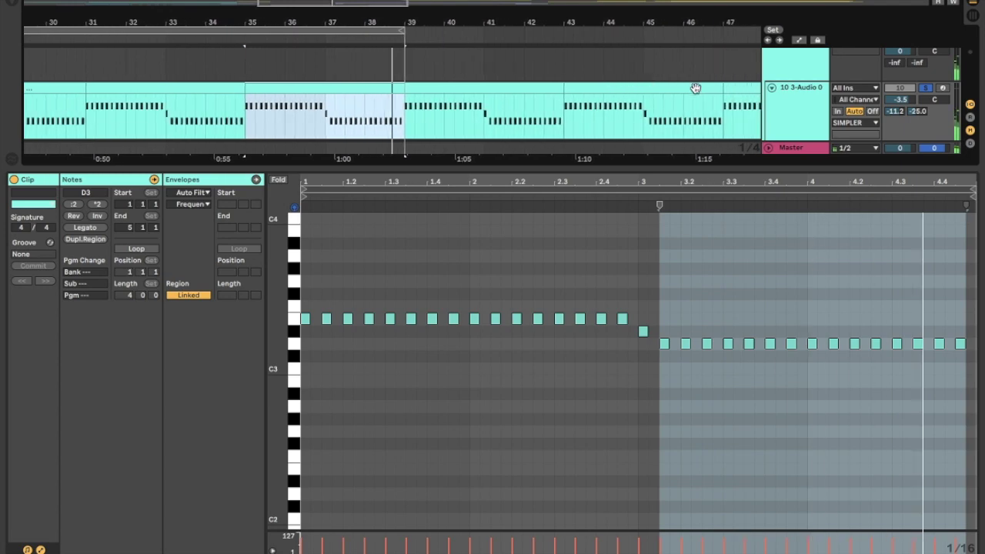
Step: Show the devices of the 10 3-Audio track and zoom Simpler's sample waveform in on about bars 1 to 13
{"action": "left_click", "coordinate": [793, 116]}
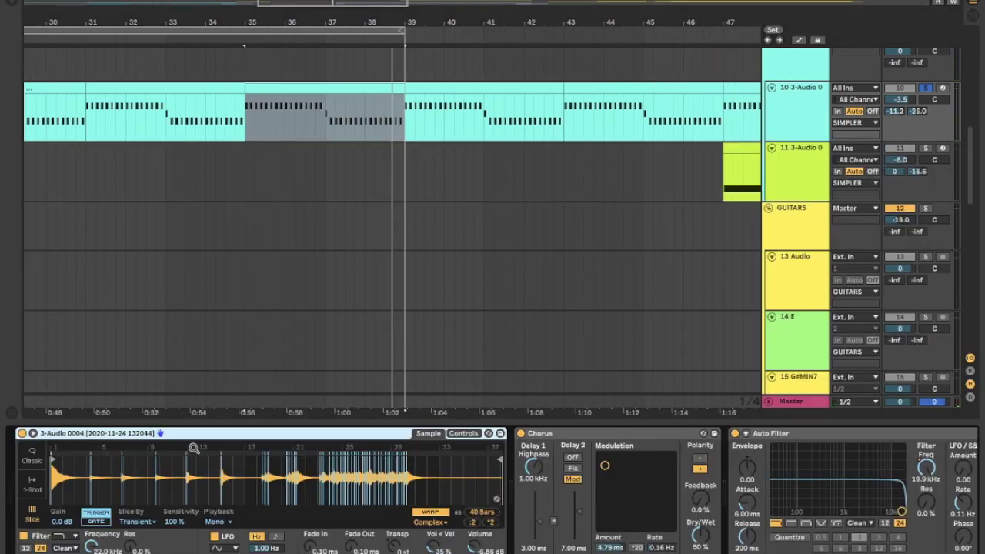
{"action": "left_click_drag", "start_coordinate": [190, 446], "coordinate": [191, 451]}
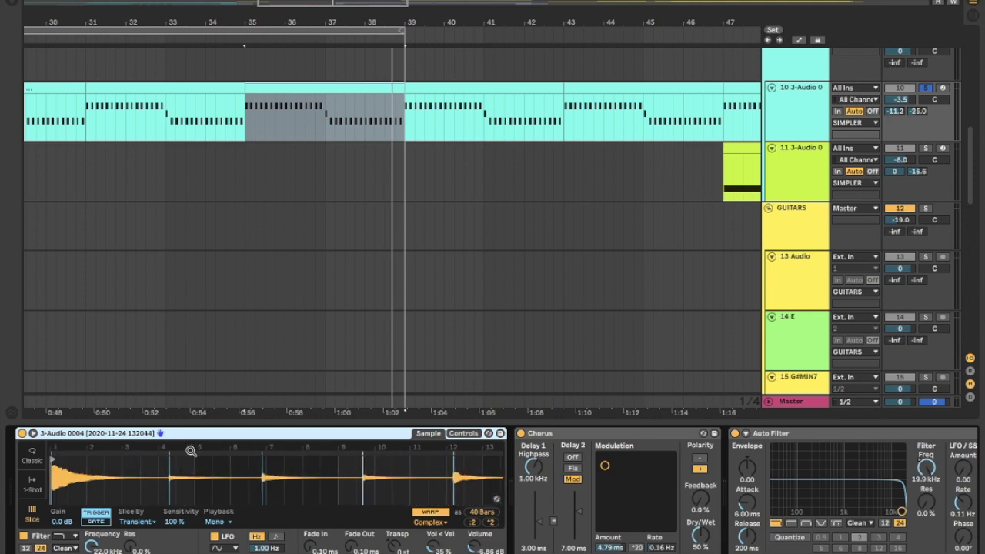
{"action": "left_click", "coordinate": [927, 90]}
{"action": "left_click", "coordinate": [926, 89]}
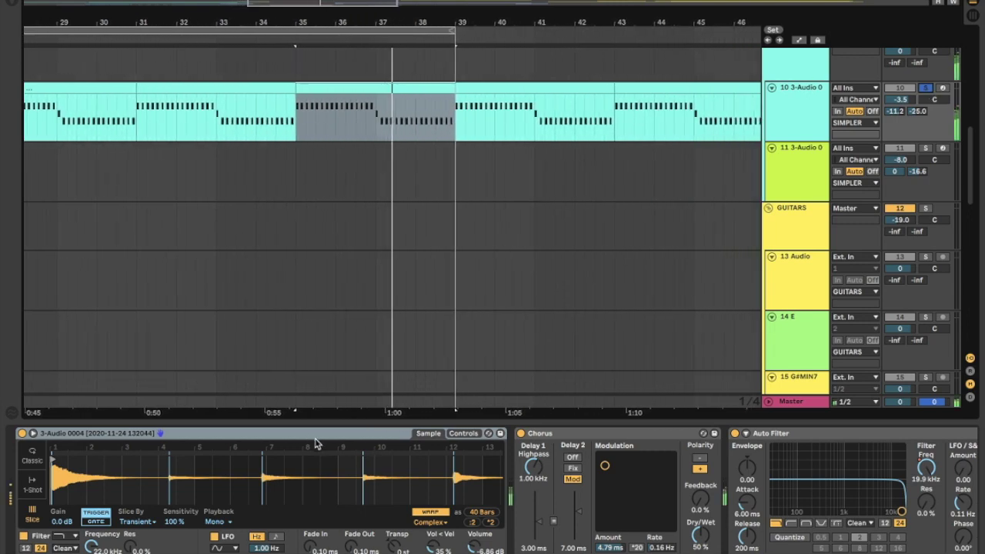
Step: Zoom Simpler's waveform out and back in on the dense slices around bars 23 to 27 during playback
{"action": "left_click_drag", "start_coordinate": [315, 443], "coordinate": [133, 441]}
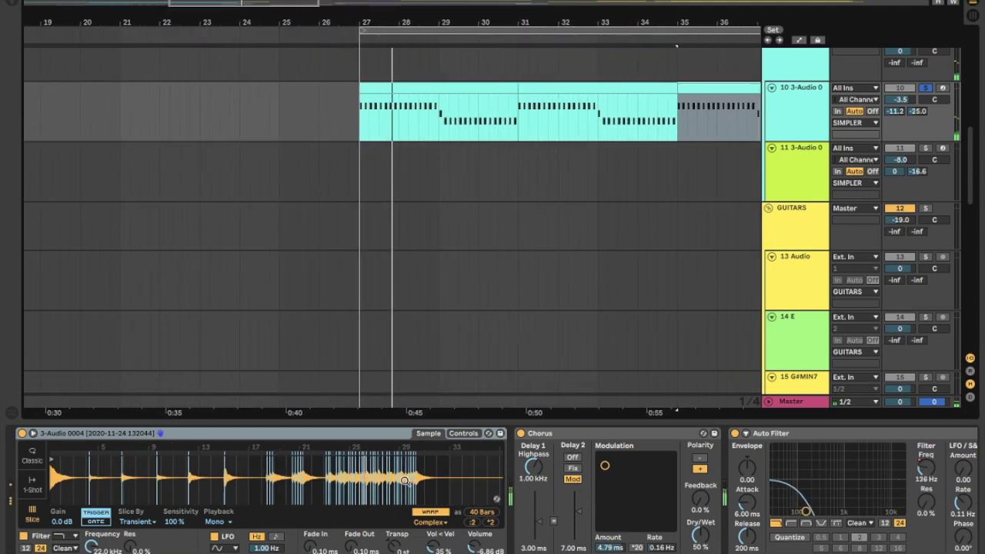
{"action": "left_click_drag", "start_coordinate": [406, 481], "coordinate": [406, 504]}
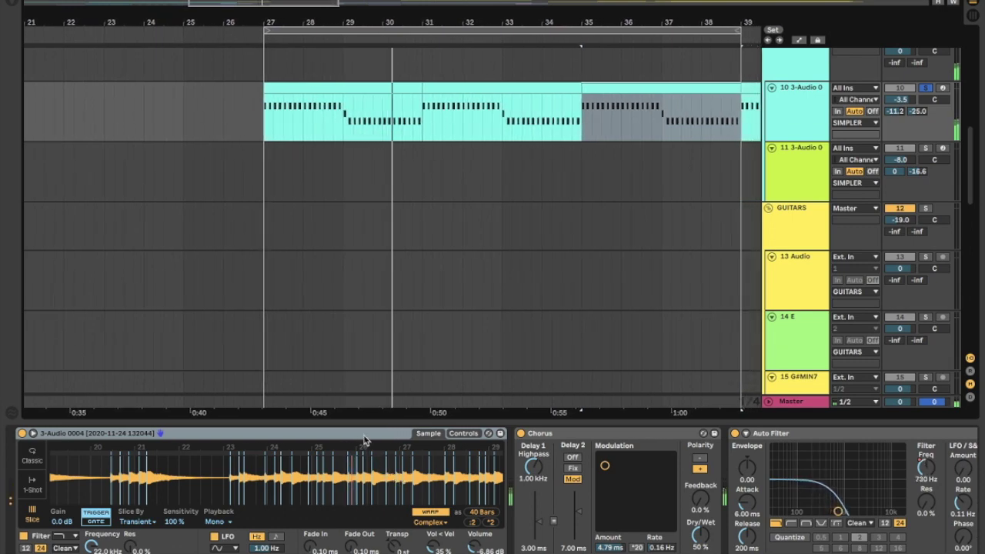
{"action": "left_click_drag", "start_coordinate": [366, 445], "coordinate": [367, 497]}
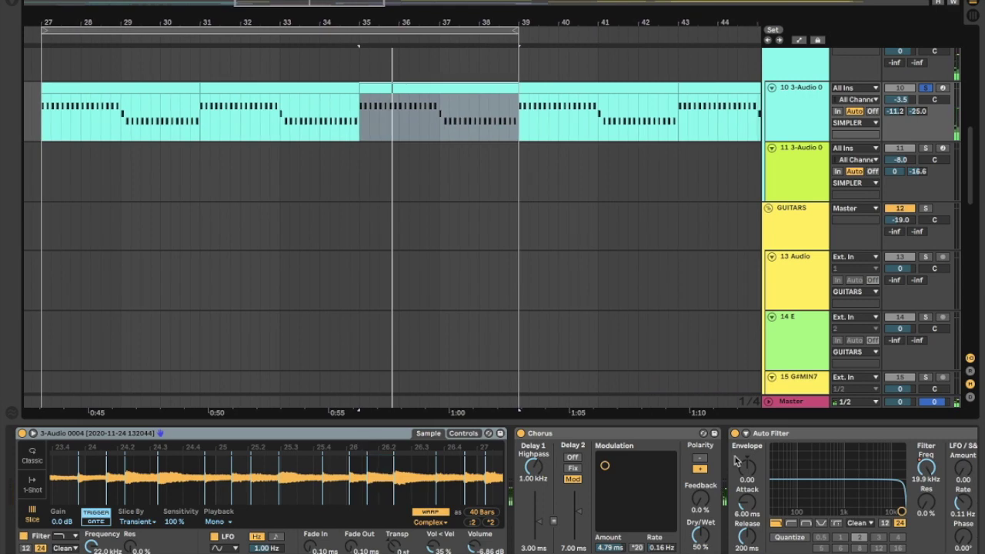
{"action": "key", "text": "super+alt+l"}
{"action": "scroll", "coordinate": [627, 291], "scroll_direction": "up", "scroll_amount": 5}
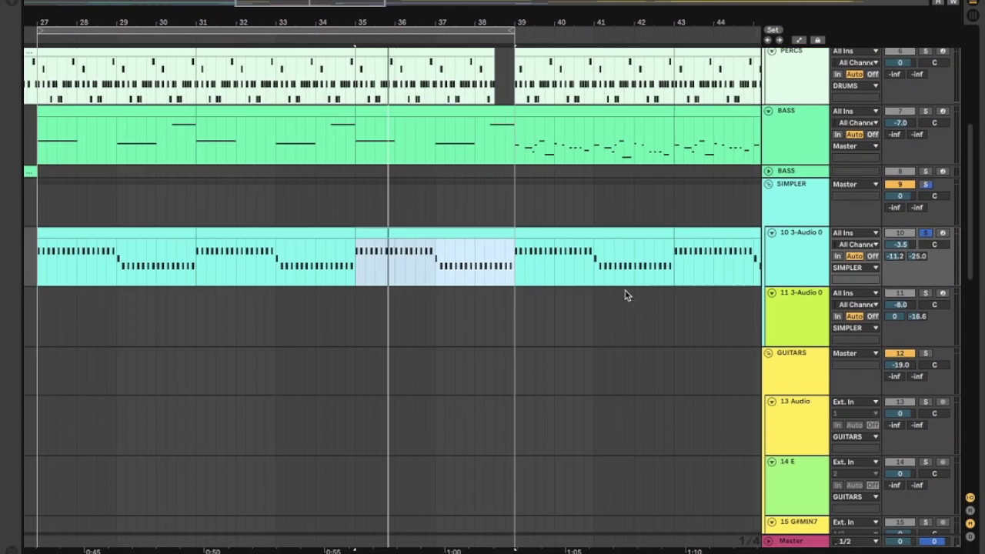
{"action": "left_click", "coordinate": [797, 369]}
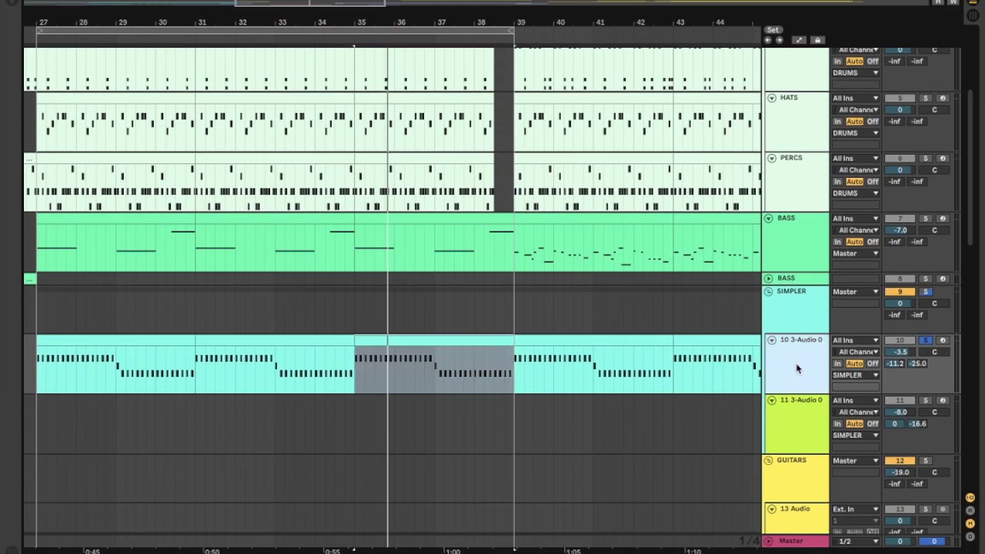
{"action": "key", "text": "super+alt+l"}
Step: Select the empty stretch from bar 35 to bar 39 on the 11 3-Audio track
{"action": "scroll", "coordinate": [627, 358], "scroll_direction": "down", "scroll_amount": 5}
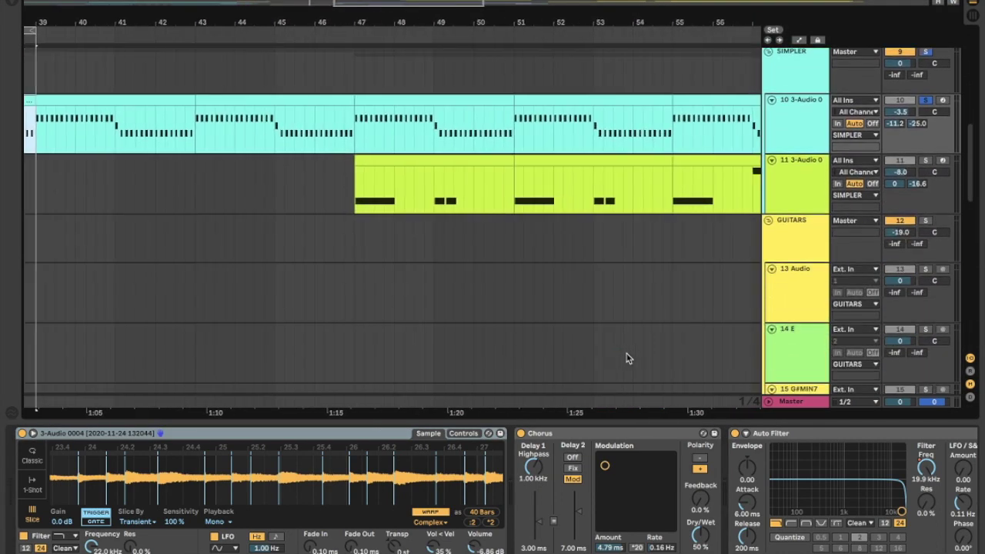
{"action": "scroll", "coordinate": [627, 358], "scroll_direction": "up", "scroll_amount": 4}
{"action": "scroll", "coordinate": [627, 358], "scroll_direction": "left", "scroll_amount": 10}
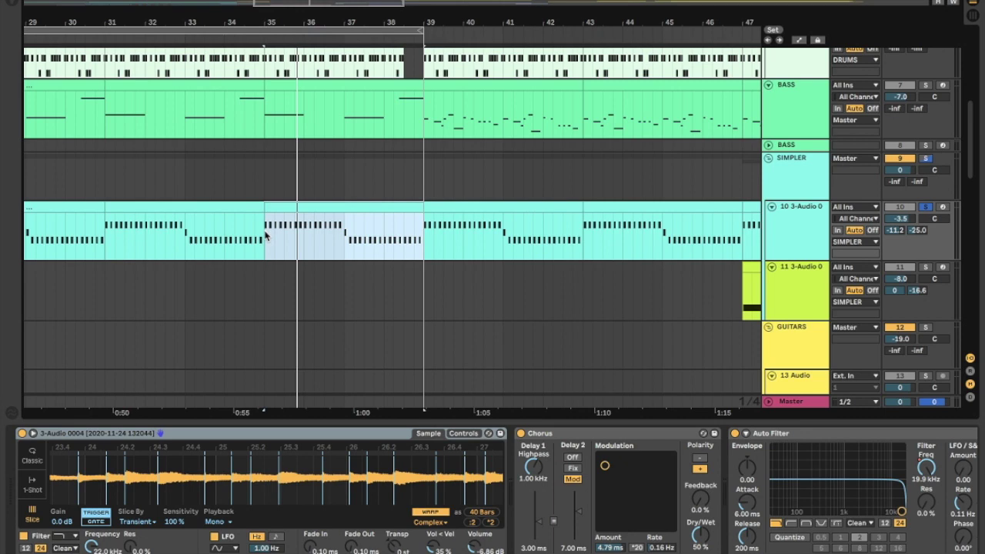
{"action": "left_click", "coordinate": [303, 282]}
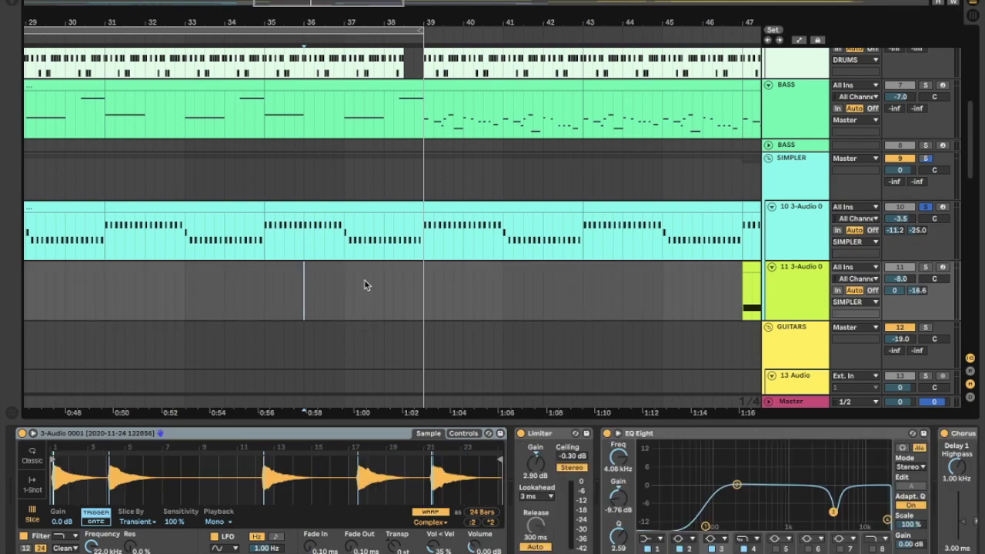
{"action": "left_click_drag", "start_coordinate": [424, 289], "coordinate": [275, 288]}
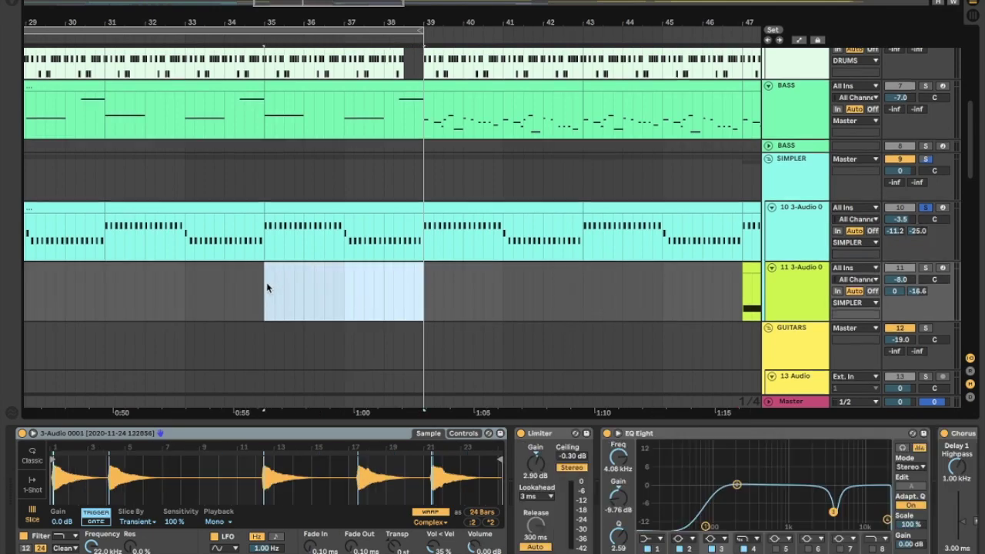
Step: Select the SOLID SNARE clip at bar 35, and the 10 3-Audio clip at bar 39
{"action": "scroll", "coordinate": [268, 288], "scroll_direction": "up", "scroll_amount": 10}
{"action": "left_click", "coordinate": [305, 217]}
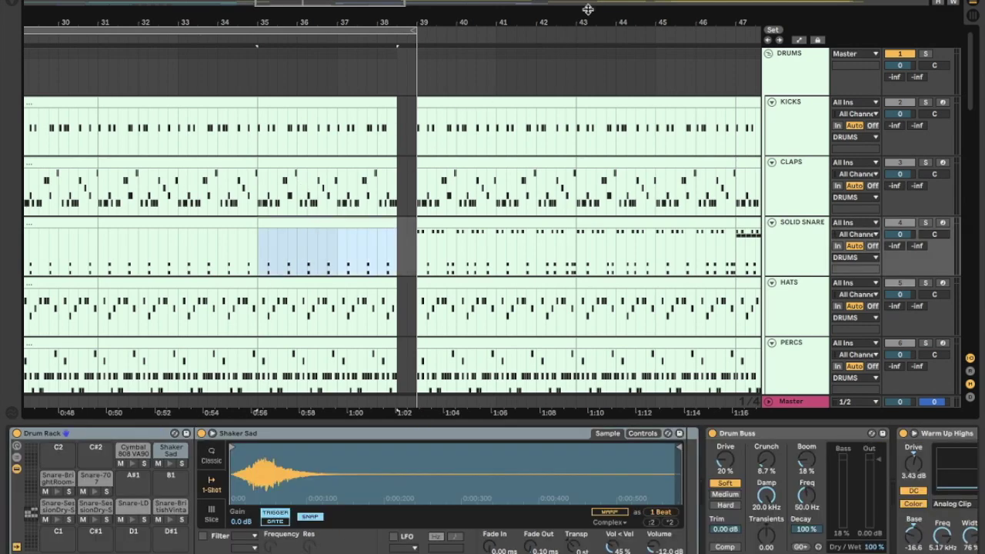
{"action": "scroll", "coordinate": [502, 238], "scroll_direction": "down", "scroll_amount": 10}
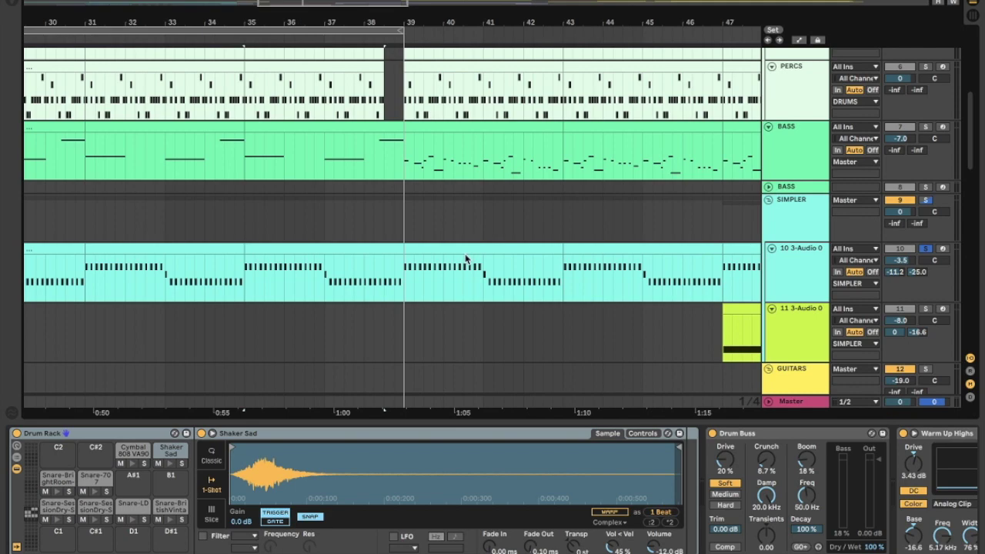
{"action": "left_click", "coordinate": [465, 257]}
{"action": "left_click", "coordinate": [462, 249]}
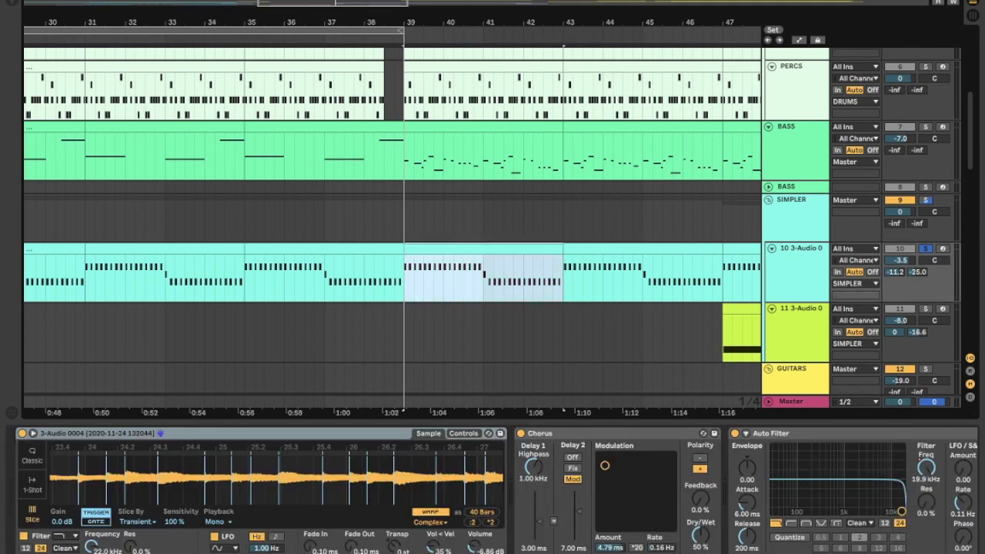
Step: Play 10 3-Audio in solo from bar 39, and clear the solo to hear the full arrangement from there
{"action": "scroll", "coordinate": [374, 139], "scroll_direction": "up", "scroll_amount": 5}
{"action": "scroll", "coordinate": [374, 138], "scroll_direction": "left", "scroll_amount": 15}
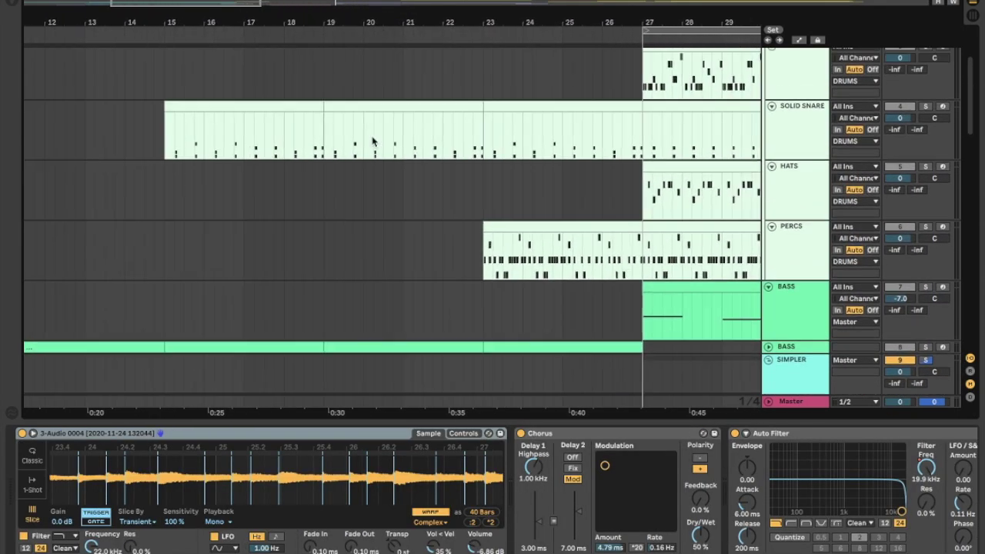
{"action": "scroll", "coordinate": [373, 141], "scroll_direction": "down", "scroll_amount": 5}
{"action": "scroll", "coordinate": [373, 141], "scroll_direction": "right", "scroll_amount": 15}
{"action": "scroll", "coordinate": [373, 141], "scroll_direction": "up", "scroll_amount": 3}
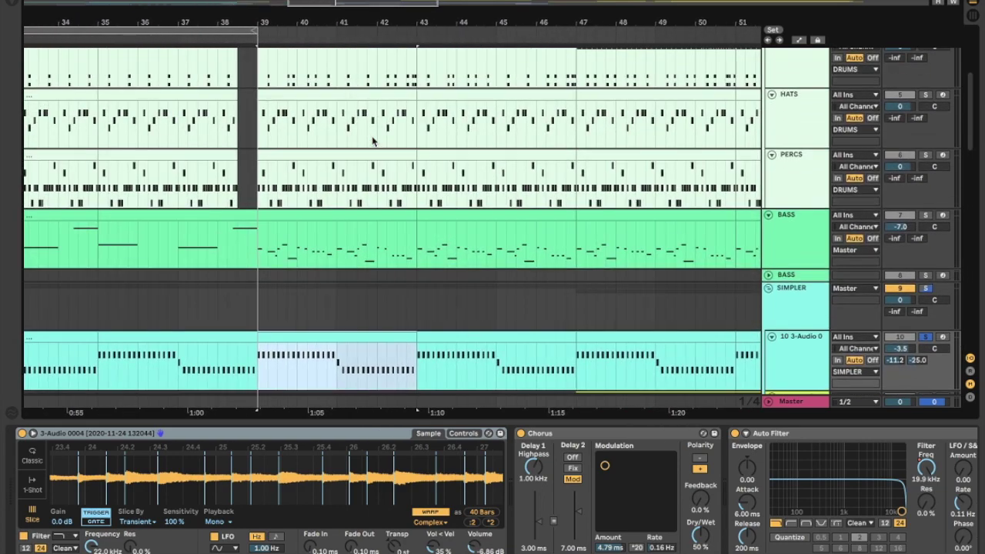
{"action": "key", "text": "space"}
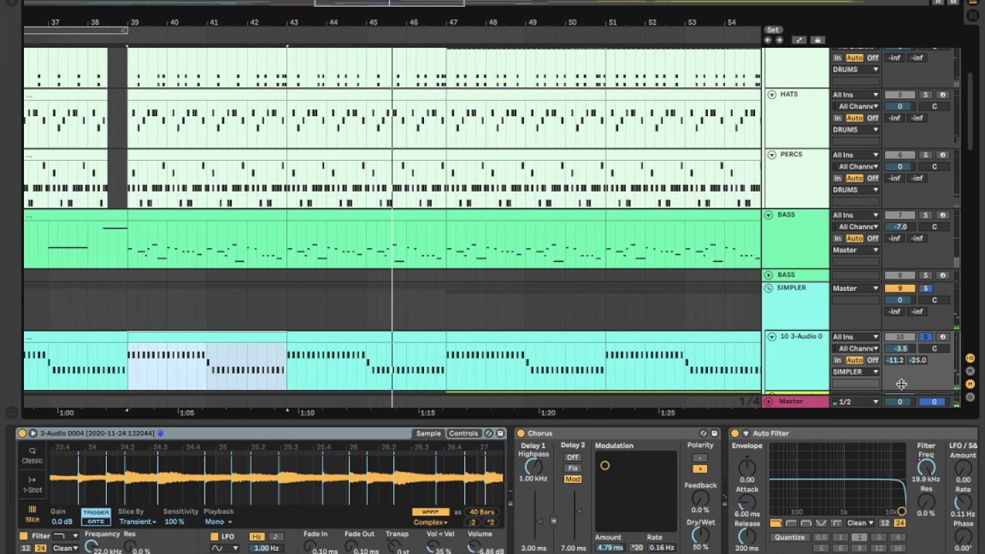
{"action": "left_click", "coordinate": [926, 339]}
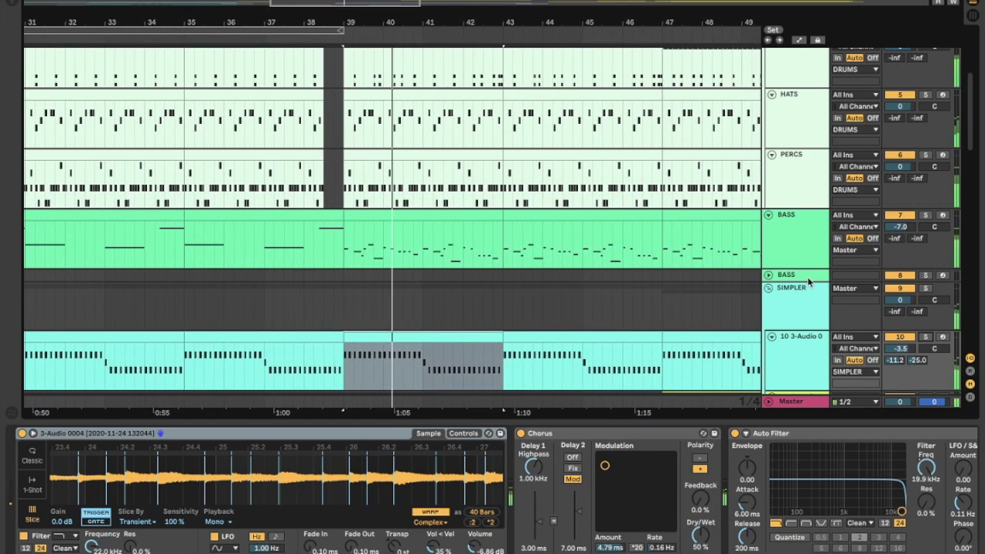
Step: Open the notes of the BASS clip at bar 35 and play it with the track soloed
{"action": "left_click", "coordinate": [315, 228]}
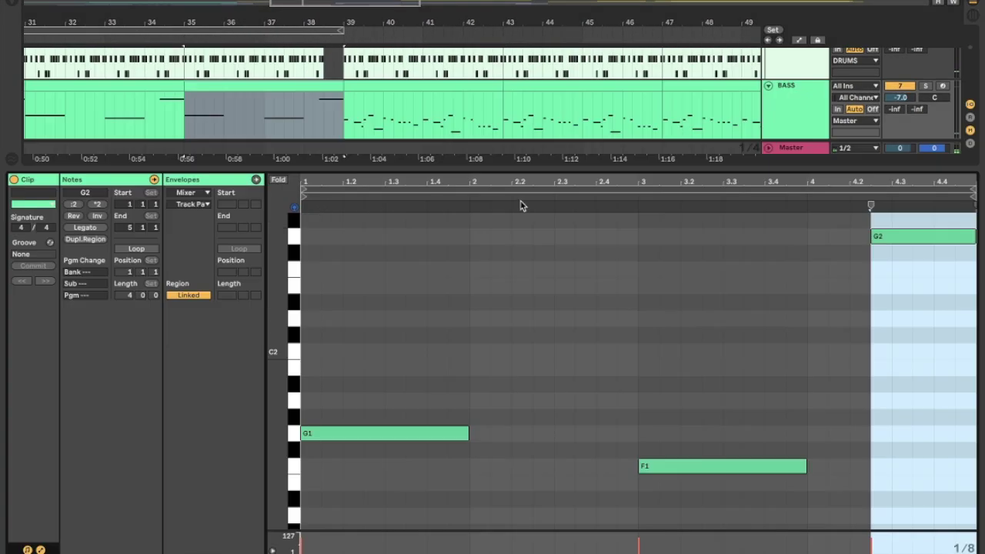
{"action": "left_click", "coordinate": [928, 87]}
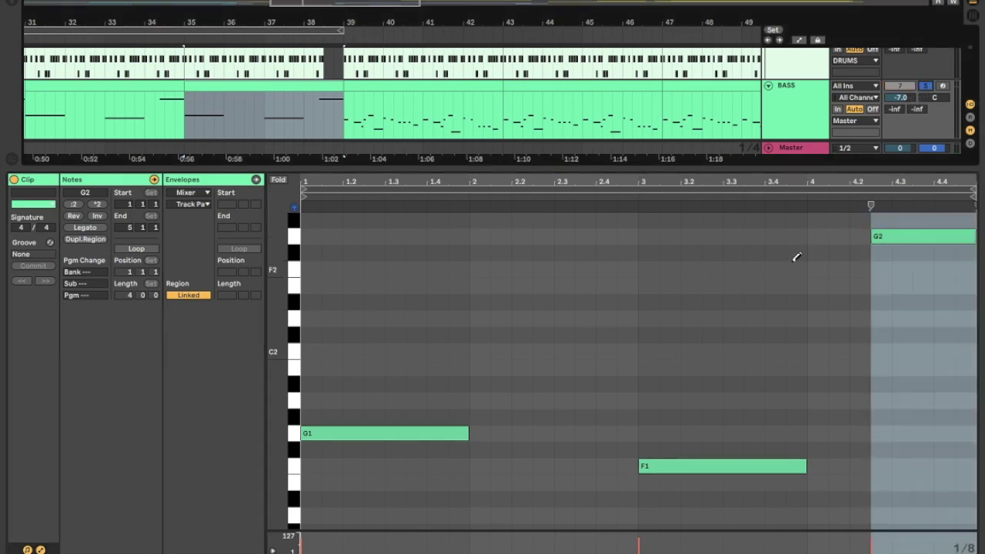
{"action": "key", "text": "space"}
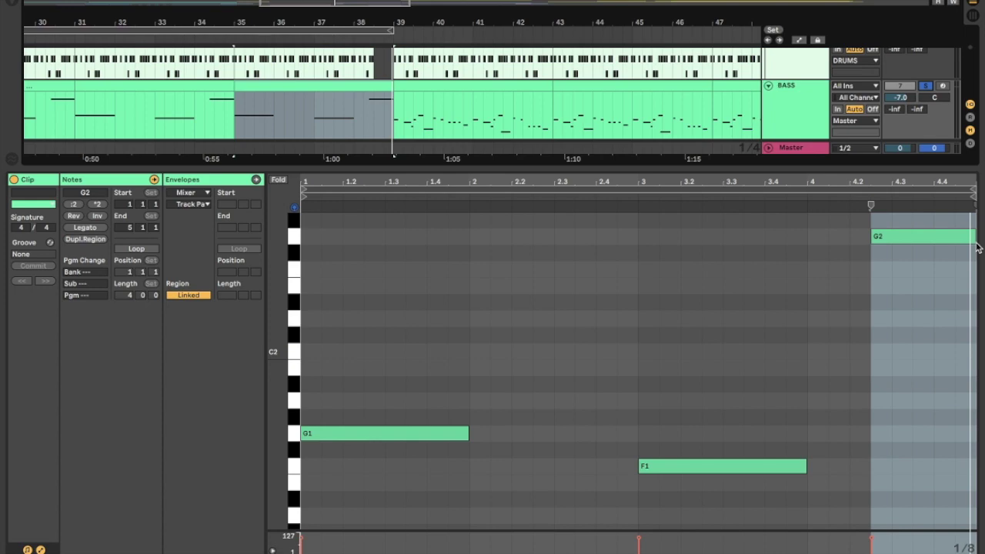
{"action": "key", "text": "space"}
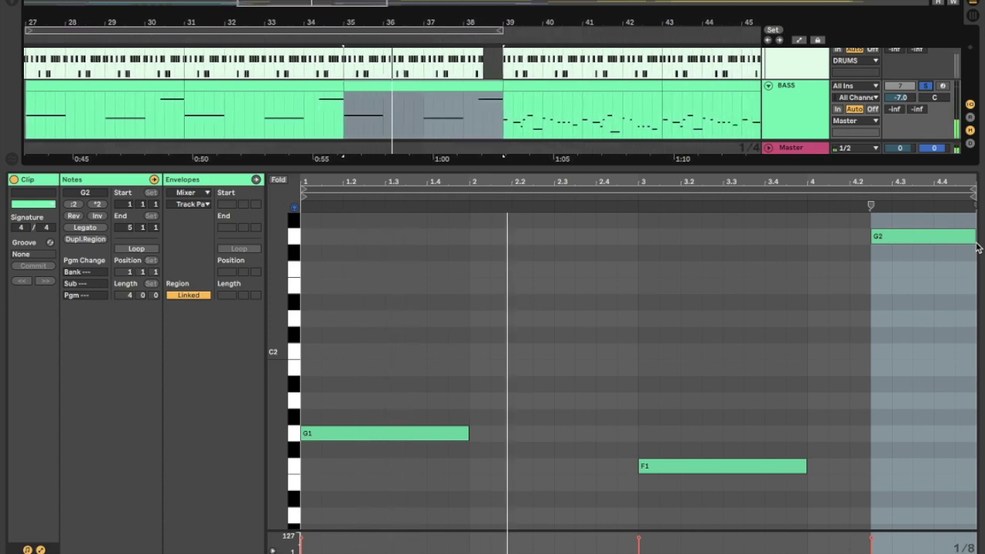
Step: Replace the closing G2 note of the BASS clip at bar 35 with a shorter G2, G#2, G2, G#2 run
{"action": "left_click", "coordinate": [398, 131]}
{"action": "left_click", "coordinate": [401, 128]}
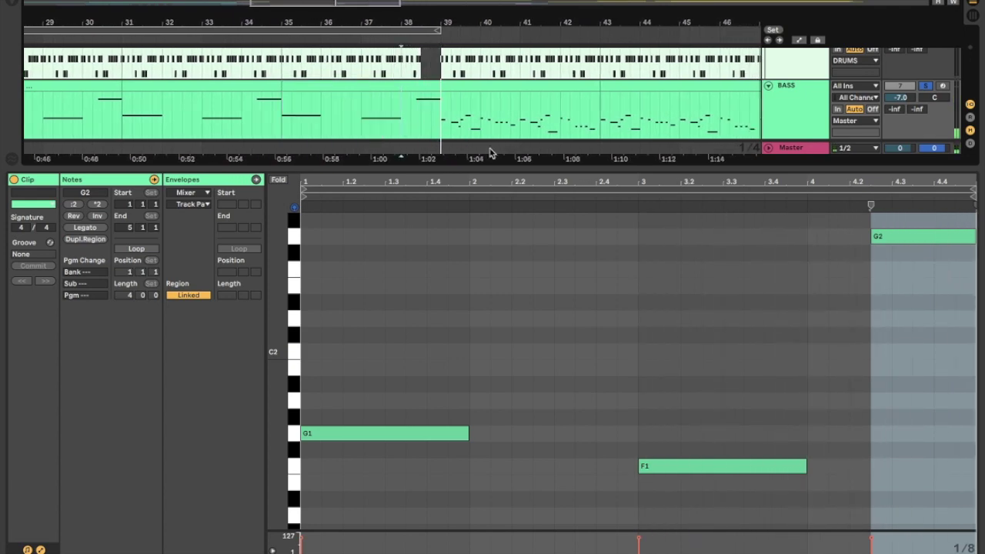
{"action": "left_click", "coordinate": [880, 245]}
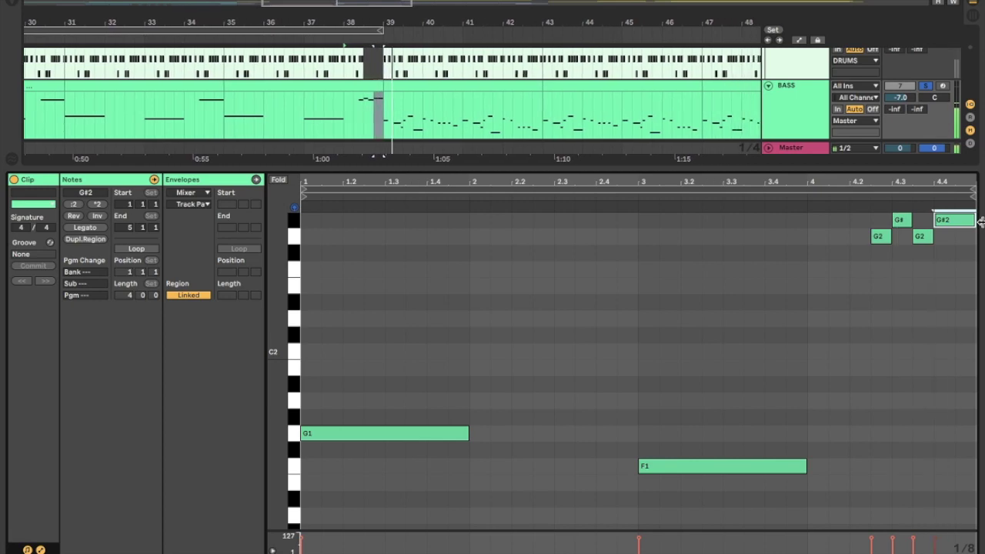
Step: View the notes of the BASS clips at bars 31, 35 and 39, and play the unsoloed arrangement from bar 39
{"action": "left_click", "coordinate": [213, 96]}
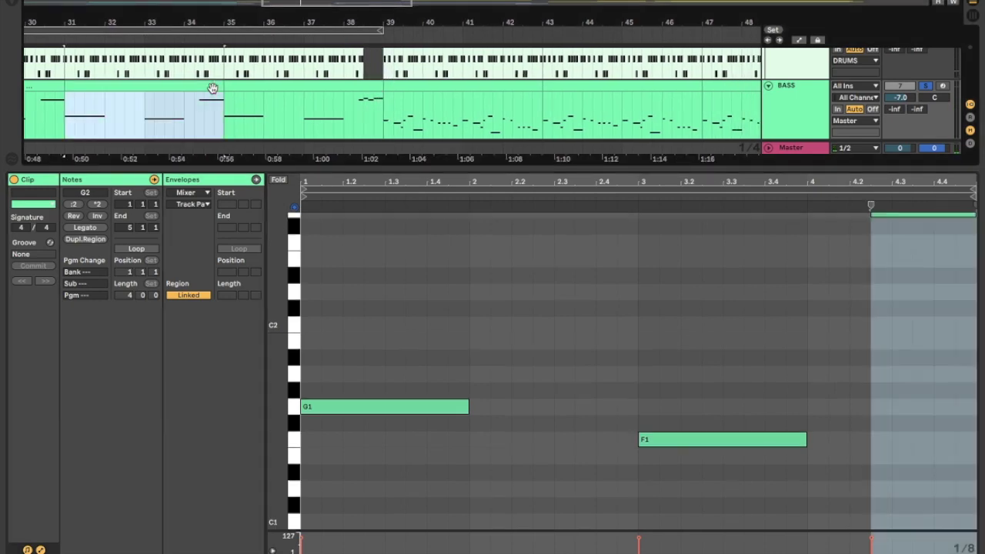
{"action": "left_click", "coordinate": [331, 82]}
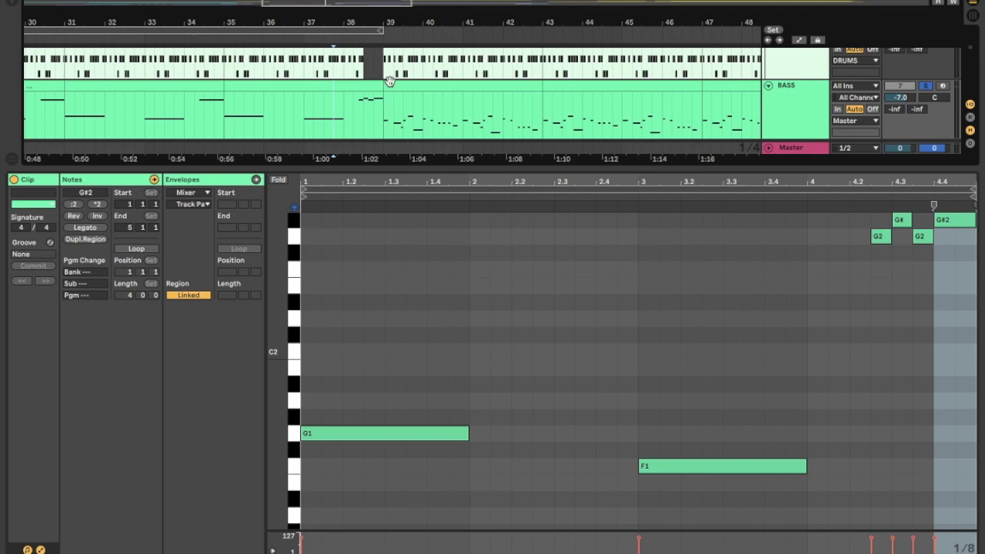
{"action": "left_click", "coordinate": [426, 86]}
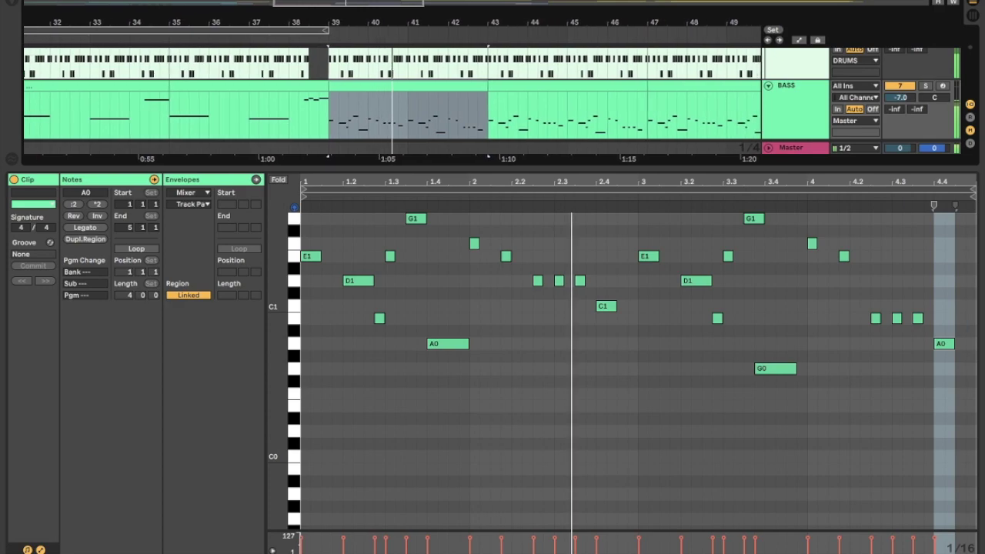
Step: Hide the clip editor to view the drum, bass and Simpler tracks together during playback
{"action": "mouse_move", "coordinate": [831, 552]}
{"action": "key", "text": "super+alt+l"}
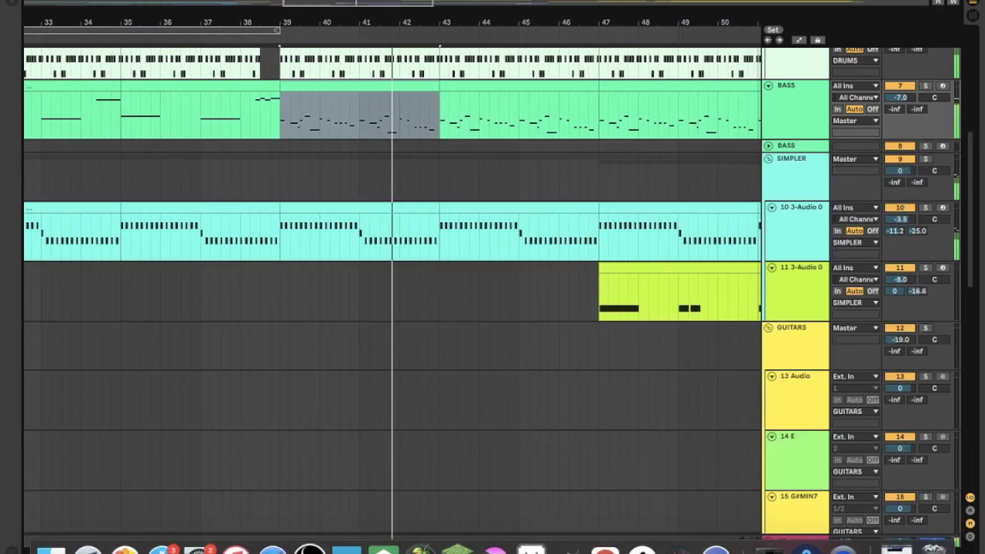
{"action": "key", "text": "h"}
{"action": "scroll", "coordinate": [801, 324], "scroll_direction": "up", "scroll_amount": 5}
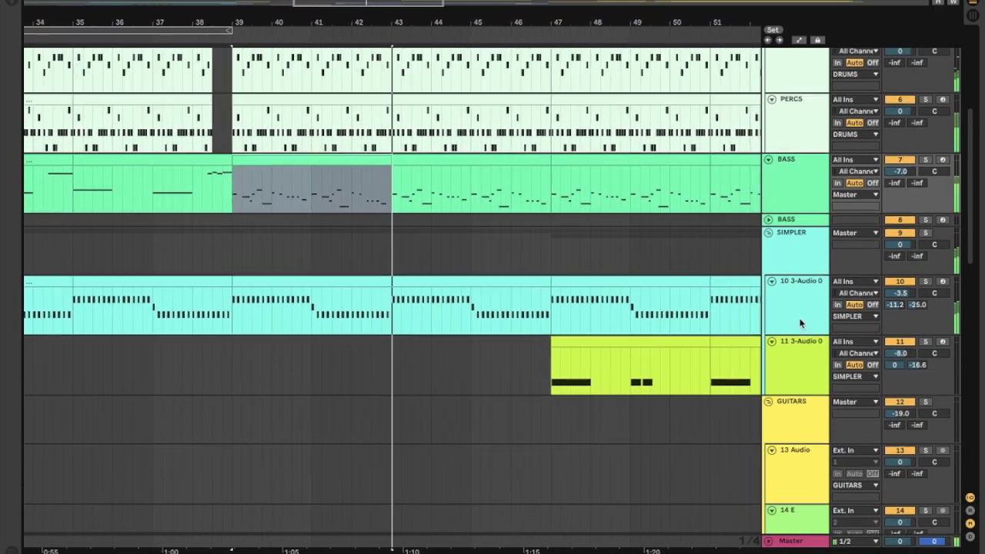
Step: View the Serum and Operator tracks during playback up to bar 51, and select the 22 Serum clip at bar 39
{"action": "scroll", "coordinate": [800, 323], "scroll_direction": "down", "scroll_amount": 10}
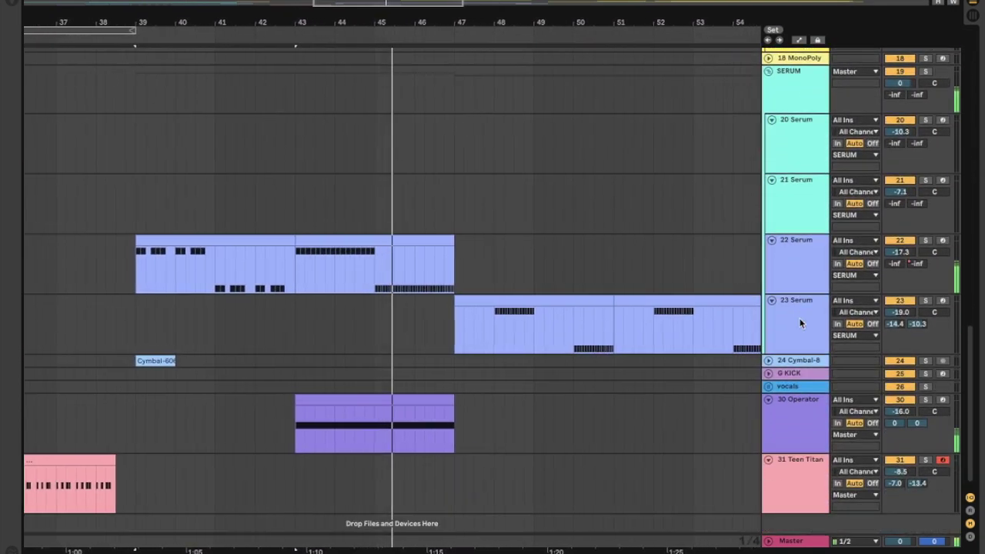
{"action": "scroll", "coordinate": [800, 324], "scroll_direction": "down", "scroll_amount": 1}
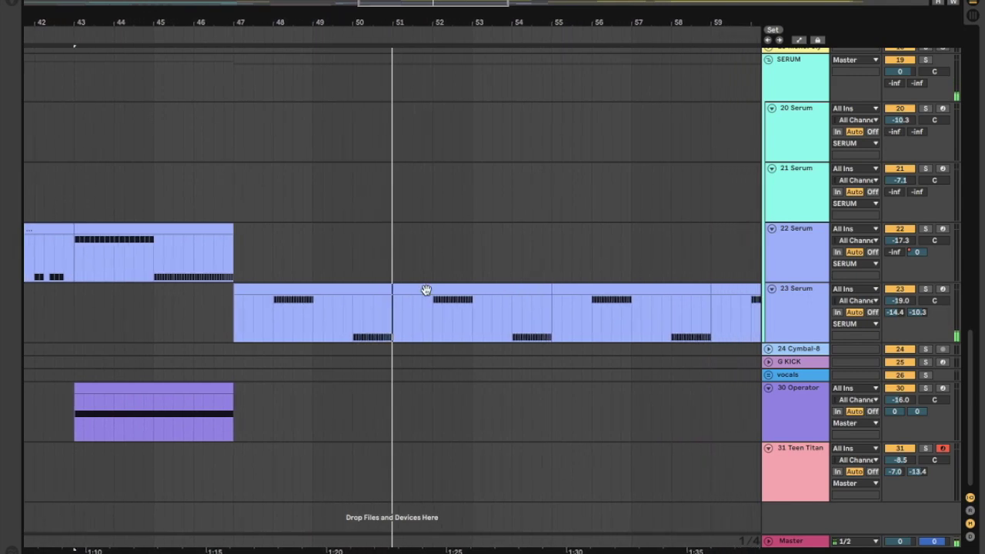
{"action": "scroll", "coordinate": [307, 288], "scroll_direction": "left", "scroll_amount": 3}
{"action": "scroll", "coordinate": [307, 288], "scroll_direction": "left", "scroll_amount": 5}
{"action": "scroll", "coordinate": [307, 289], "scroll_direction": "up", "scroll_amount": 1}
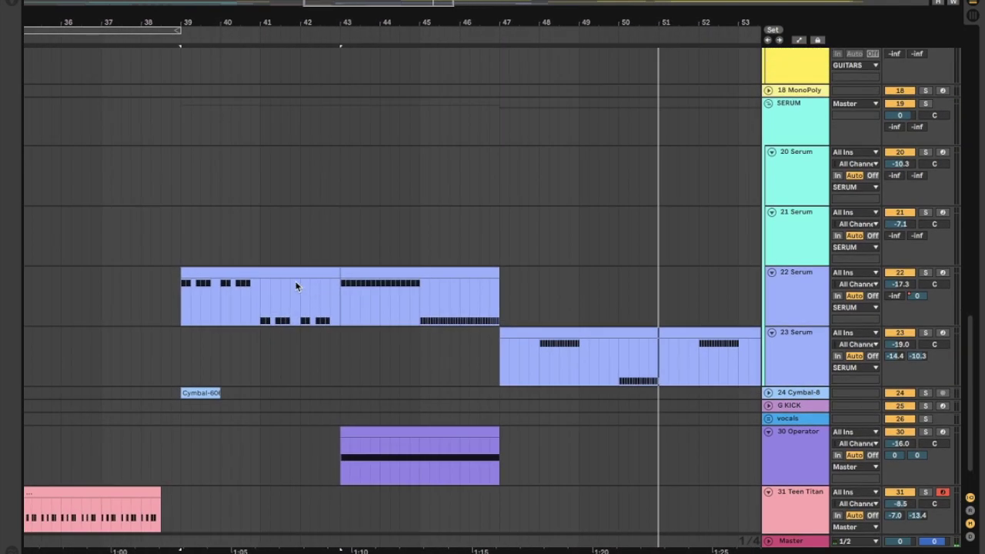
{"action": "left_click", "coordinate": [284, 273]}
{"action": "scroll", "coordinate": [299, 343], "scroll_direction": "left", "scroll_amount": 3}
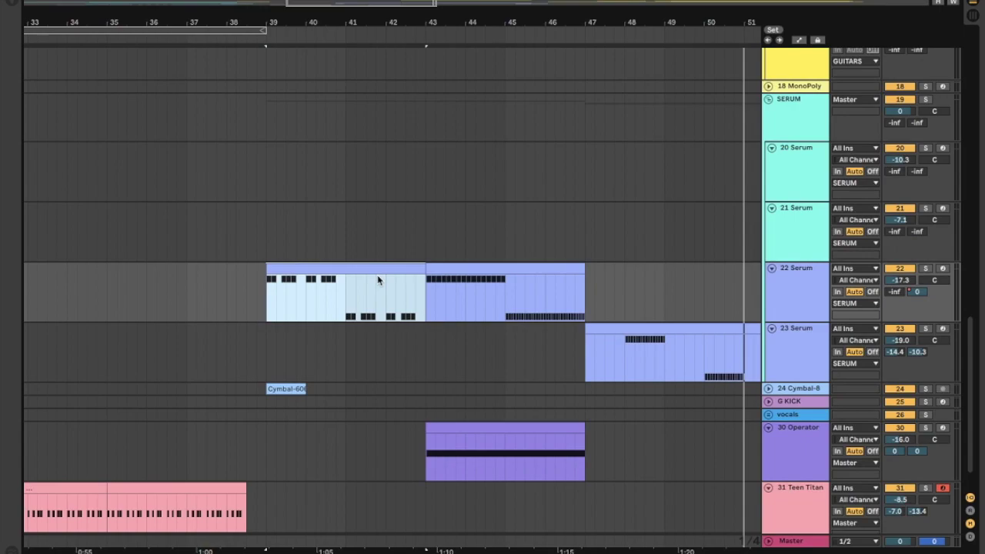
Step: Return to the drum and bass tracks and select the BASS clip at bar 27
{"action": "scroll", "coordinate": [378, 280], "scroll_direction": "left", "scroll_amount": 5}
{"action": "scroll", "coordinate": [378, 280], "scroll_direction": "up", "scroll_amount": 10}
{"action": "scroll", "coordinate": [377, 281], "scroll_direction": "up", "scroll_amount": 1}
{"action": "scroll", "coordinate": [377, 280], "scroll_direction": "down", "scroll_amount": 3}
{"action": "scroll", "coordinate": [377, 280], "scroll_direction": "up", "scroll_amount": 3}
{"action": "scroll", "coordinate": [378, 280], "scroll_direction": "up", "scroll_amount": 3}
{"action": "scroll", "coordinate": [378, 280], "scroll_direction": "left", "scroll_amount": 6}
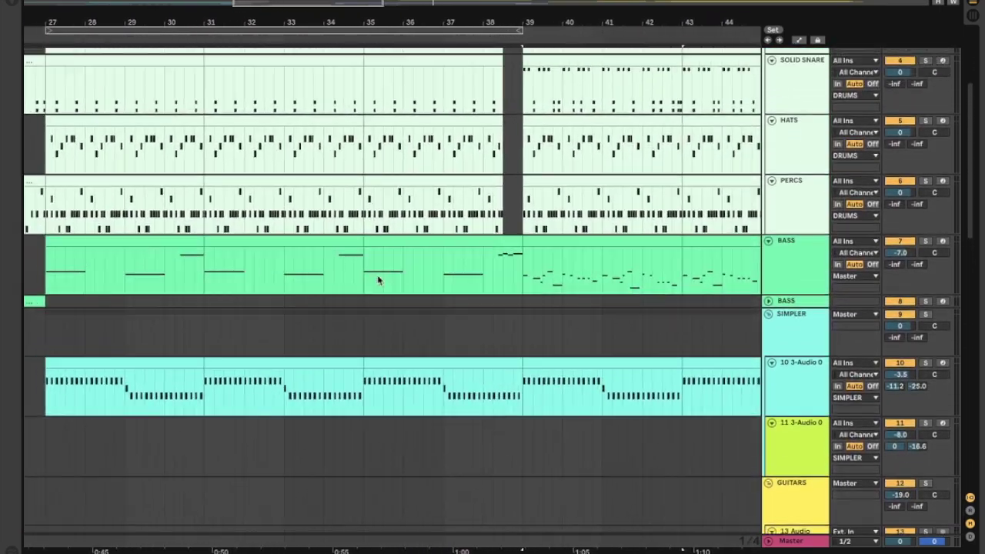
{"action": "left_click_drag", "start_coordinate": [220, 263], "coordinate": [257, 274]}
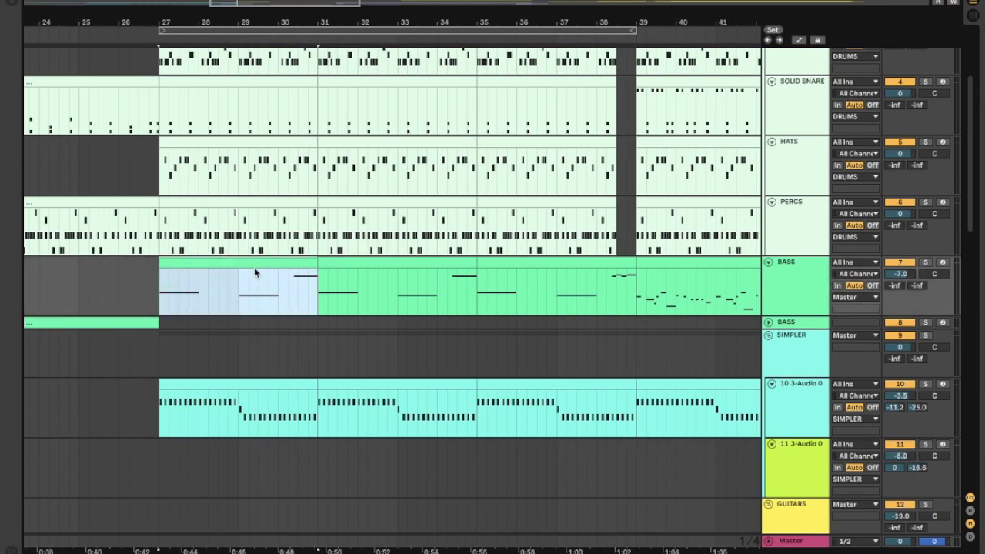
Step: Examine which tracks have clips between bars 27 and 39, from the drums down to the Teen Titan track
{"action": "scroll", "coordinate": [257, 275], "scroll_direction": "down", "scroll_amount": 12}
{"action": "scroll", "coordinate": [257, 272], "scroll_direction": "down", "scroll_amount": 2}
{"action": "scroll", "coordinate": [254, 271], "scroll_direction": "left", "scroll_amount": 1}
{"action": "scroll", "coordinate": [254, 271], "scroll_direction": "up", "scroll_amount": 8}
{"action": "scroll", "coordinate": [261, 273], "scroll_direction": "left", "scroll_amount": 2}
{"action": "scroll", "coordinate": [271, 275], "scroll_direction": "up", "scroll_amount": 10}
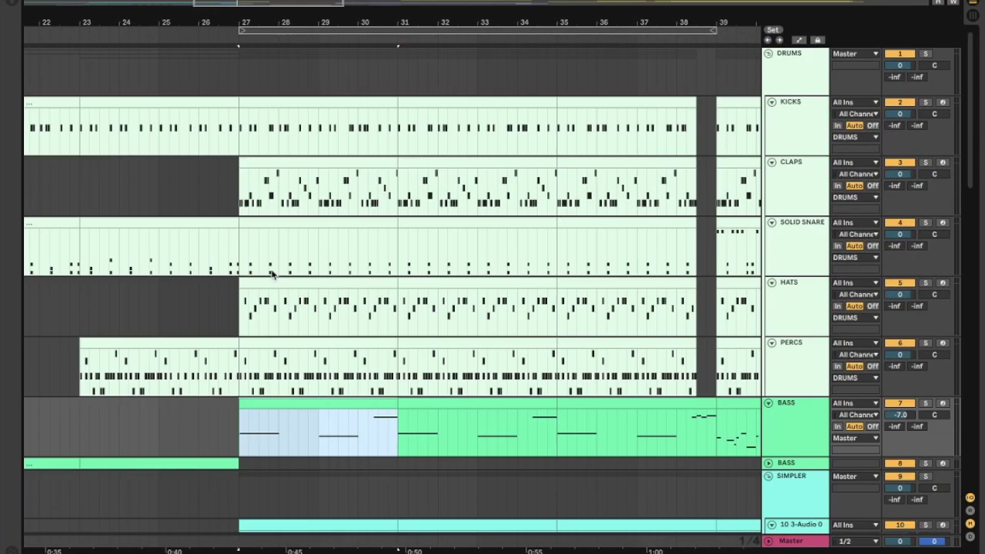
{"action": "scroll", "coordinate": [271, 275], "scroll_direction": "down", "scroll_amount": 1}
{"action": "scroll", "coordinate": [271, 274], "scroll_direction": "right", "scroll_amount": 1}
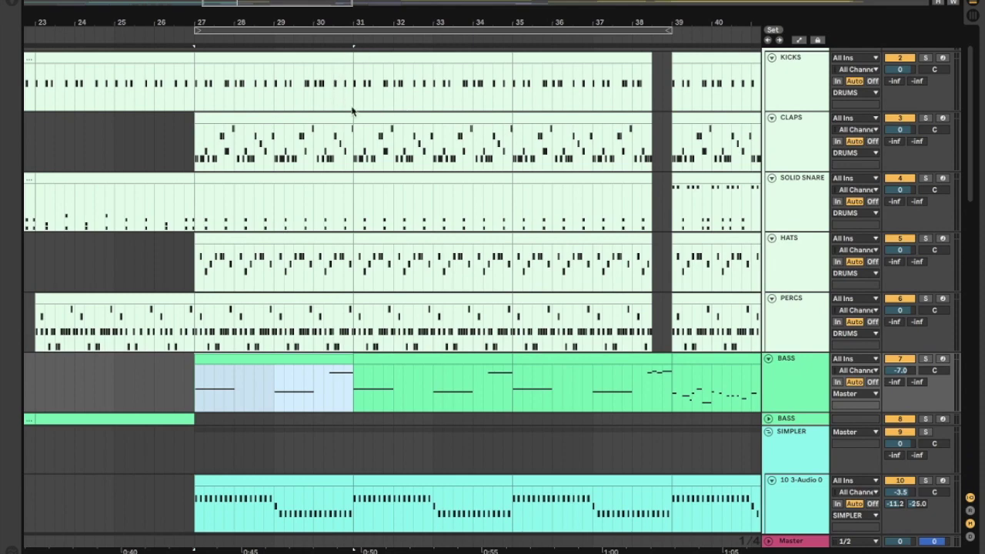
{"action": "scroll", "coordinate": [357, 260], "scroll_direction": "down", "scroll_amount": 4}
{"action": "scroll", "coordinate": [362, 270], "scroll_direction": "right", "scroll_amount": 1}
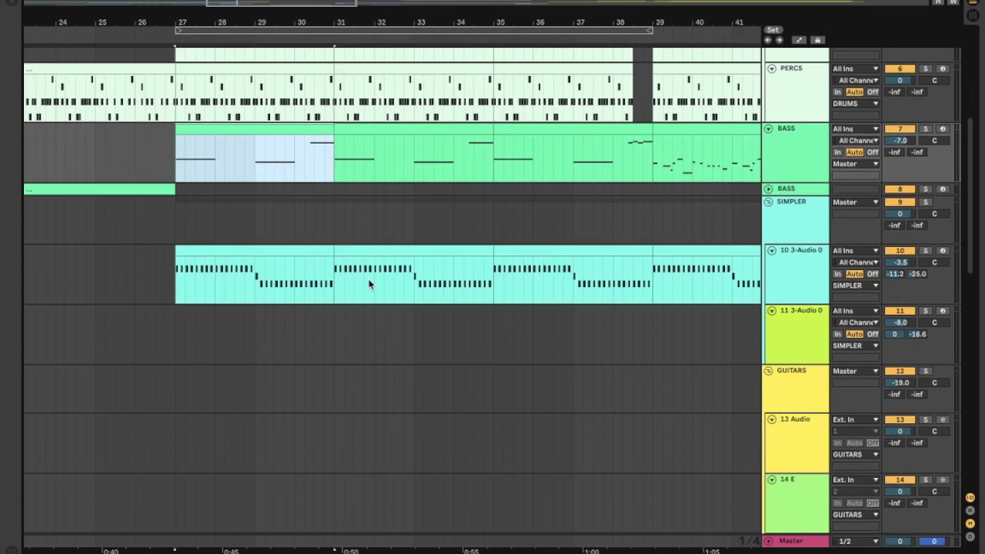
{"action": "scroll", "coordinate": [366, 281], "scroll_direction": "down", "scroll_amount": 15}
{"action": "scroll", "coordinate": [365, 281], "scroll_direction": "left", "scroll_amount": 1}
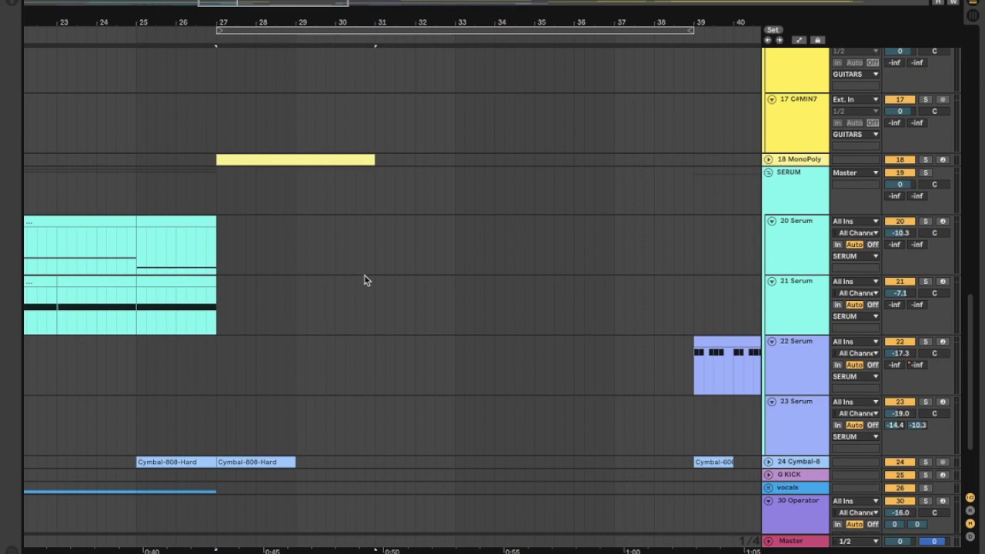
{"action": "scroll", "coordinate": [365, 281], "scroll_direction": "left", "scroll_amount": 1}
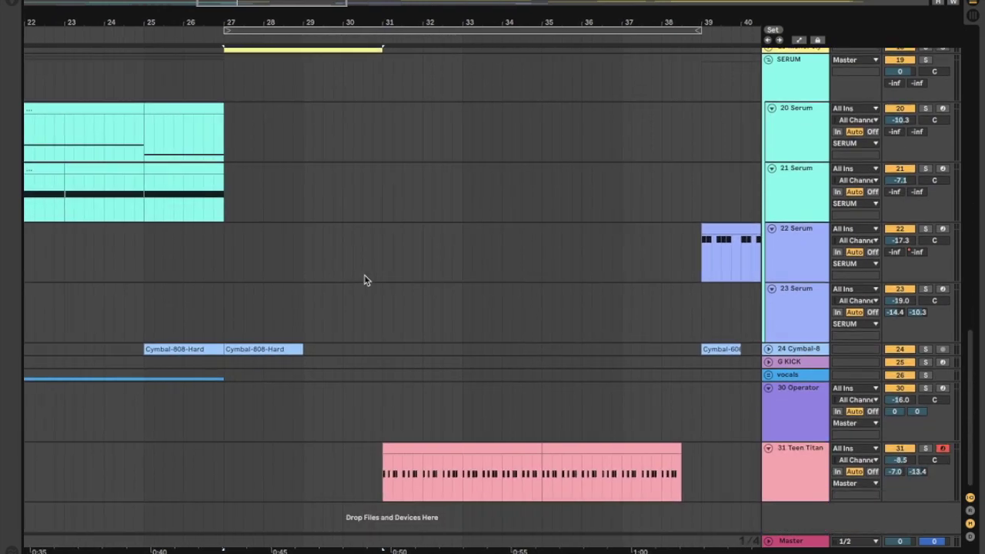
Step: Play the Teen Titan clip at bar 31 with its track soloed, and open the track's sliced sample device
{"action": "left_click", "coordinate": [421, 446]}
{"action": "left_click", "coordinate": [424, 453]}
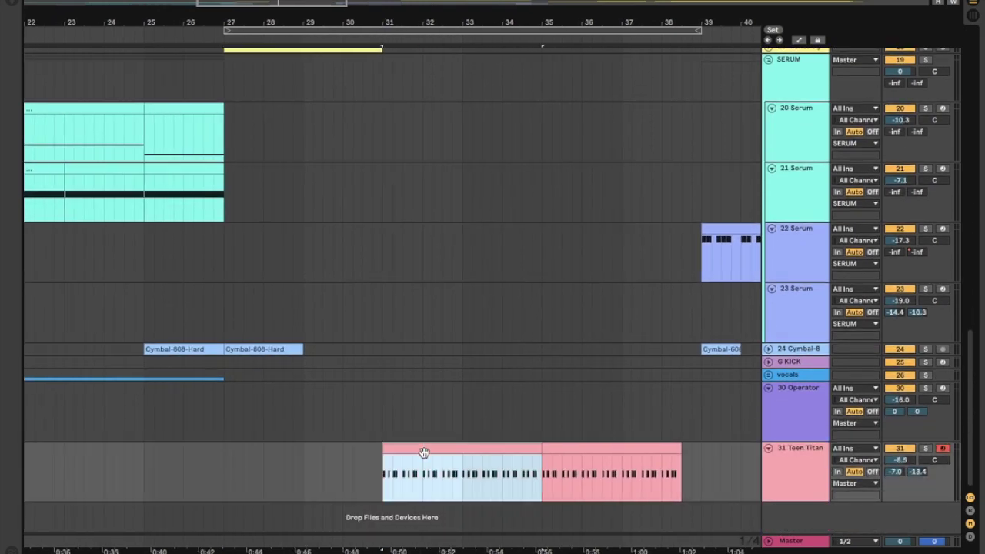
{"action": "key", "text": "space"}
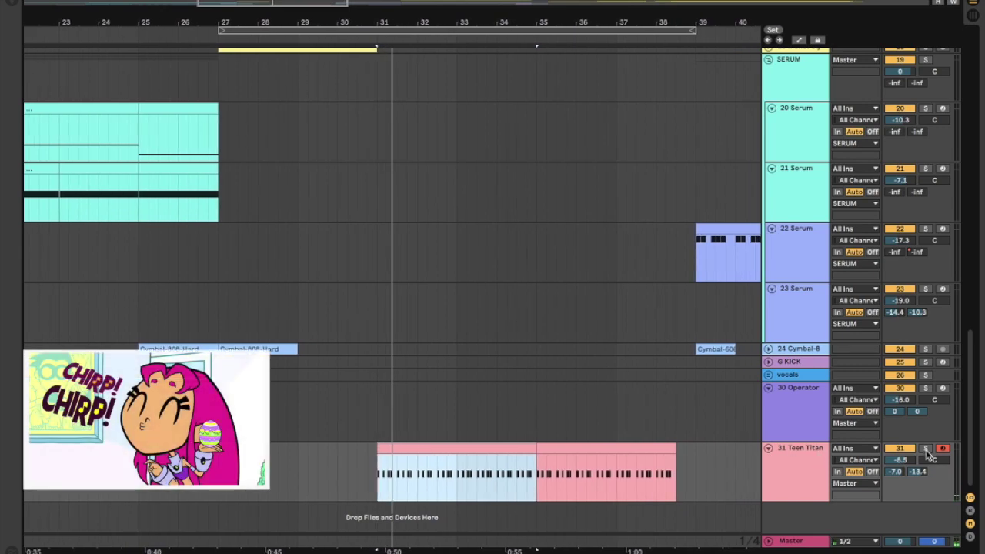
{"action": "left_click", "coordinate": [926, 449]}
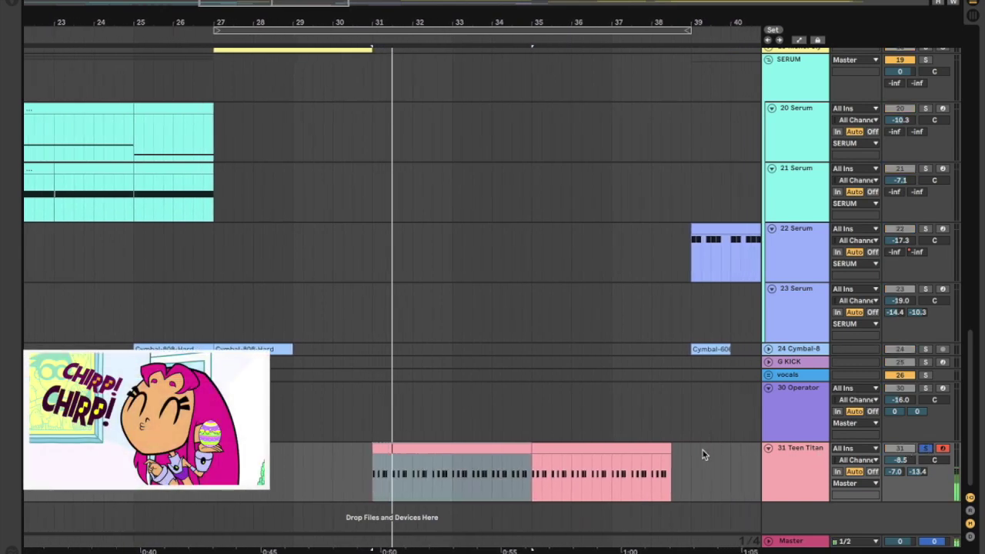
{"action": "double_click", "coordinate": [807, 468]}
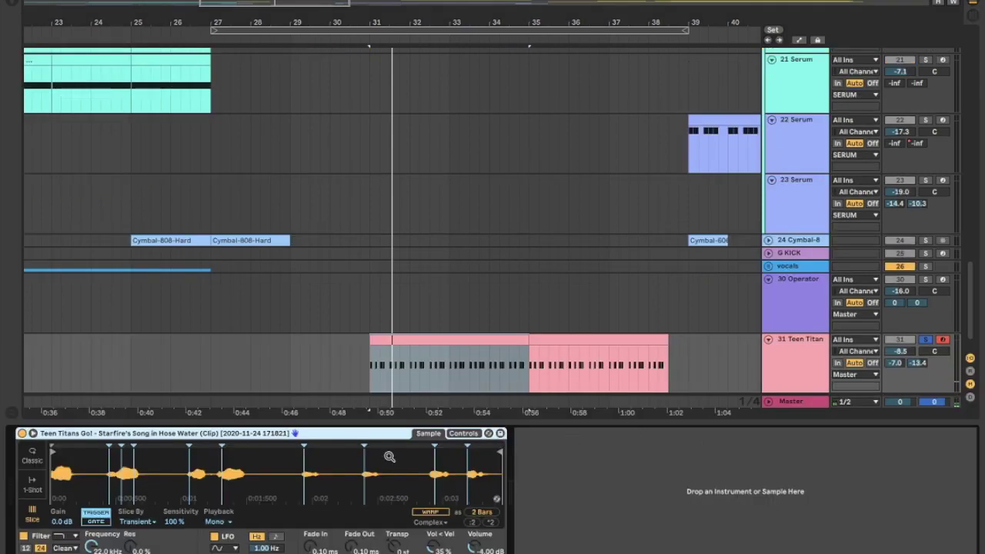
Step: View the notes of the Teen Titan clip at bar 31, select its D#1 notes, and return to the track's sample device
{"action": "double_click", "coordinate": [488, 341]}
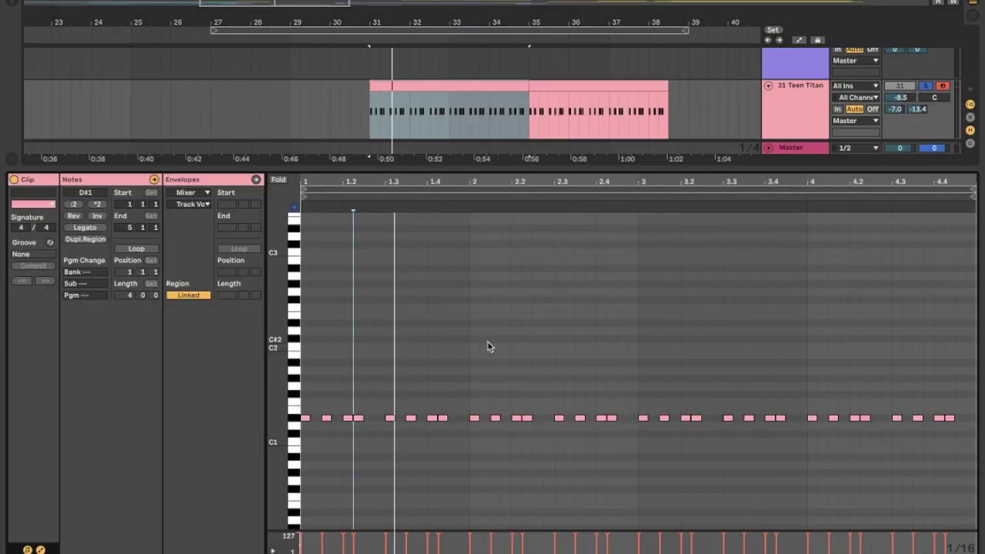
{"action": "left_click", "coordinate": [294, 420]}
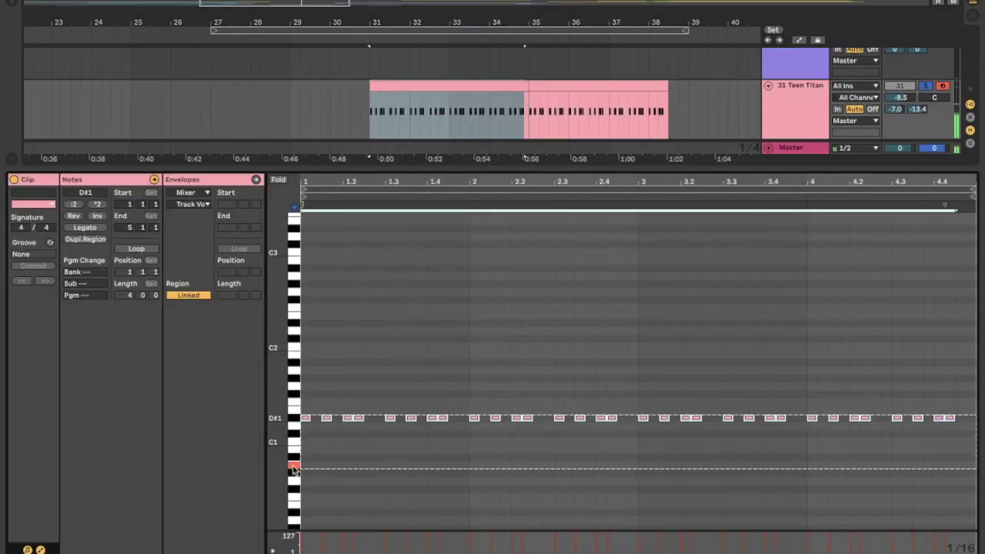
{"action": "left_click", "coordinate": [690, 136]}
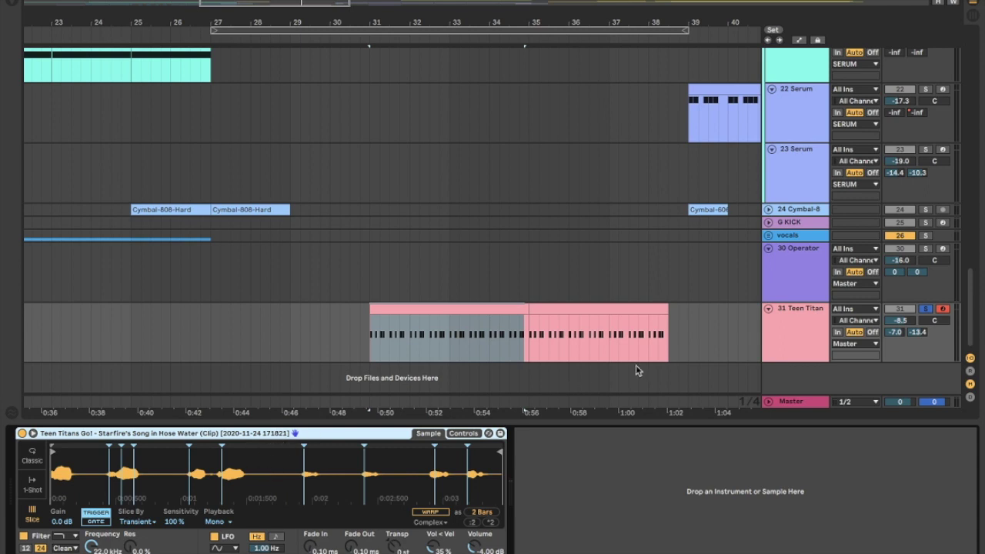
Step: Unsolo the Teen Titan track and play the full arrangement, restarting from the 22 Serum clip at bar 39
{"action": "left_click", "coordinate": [924, 310]}
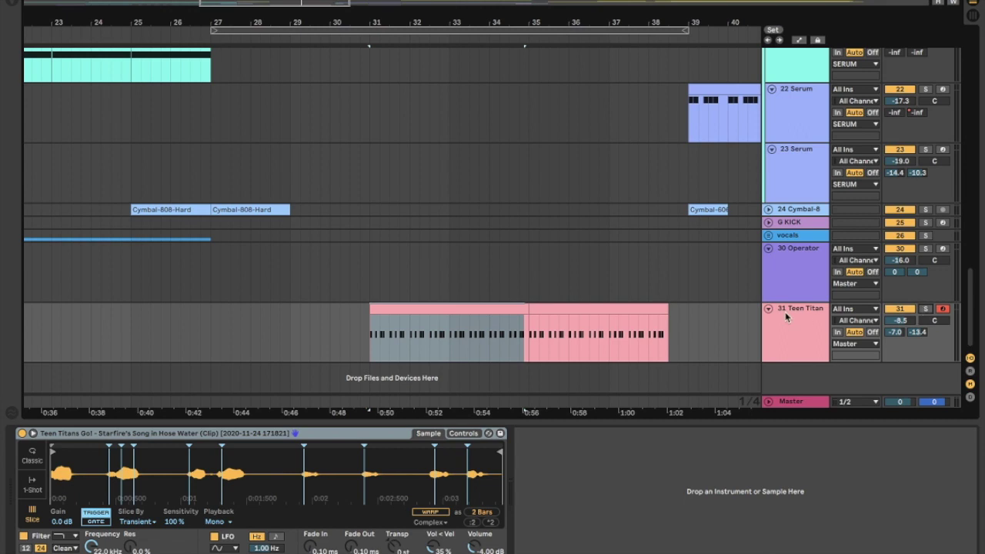
{"action": "key", "text": "space"}
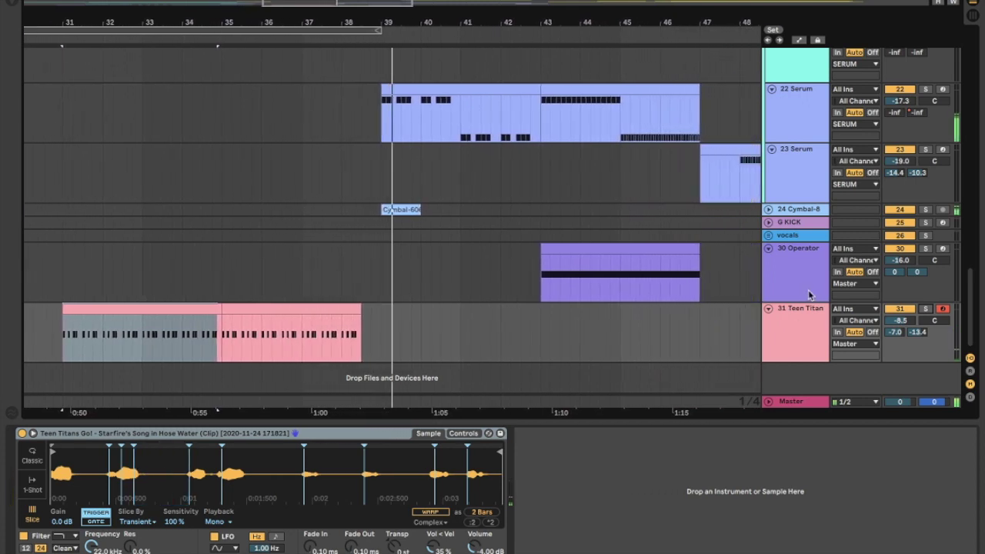
{"action": "left_click", "coordinate": [467, 88]}
{"action": "key", "text": "space"}
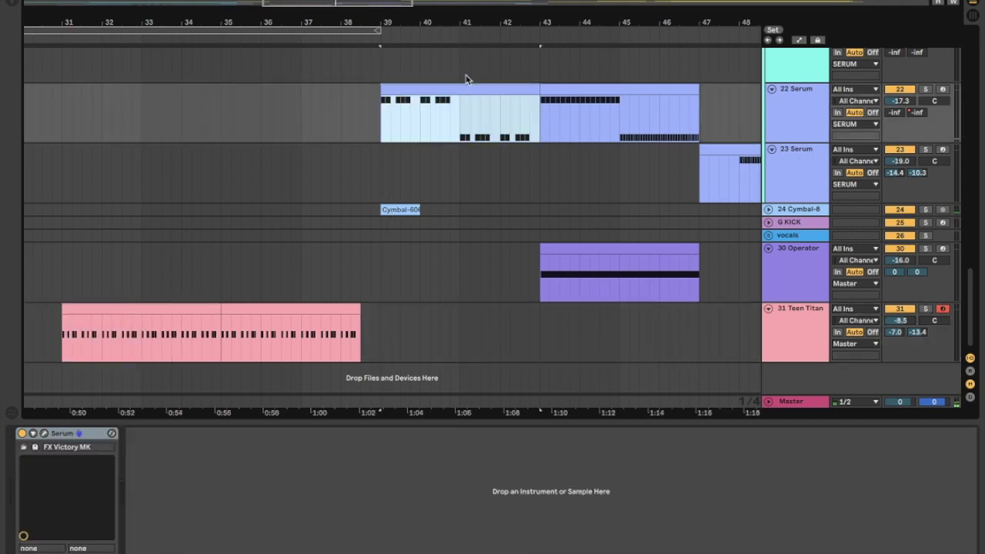
{"action": "key", "text": "space"}
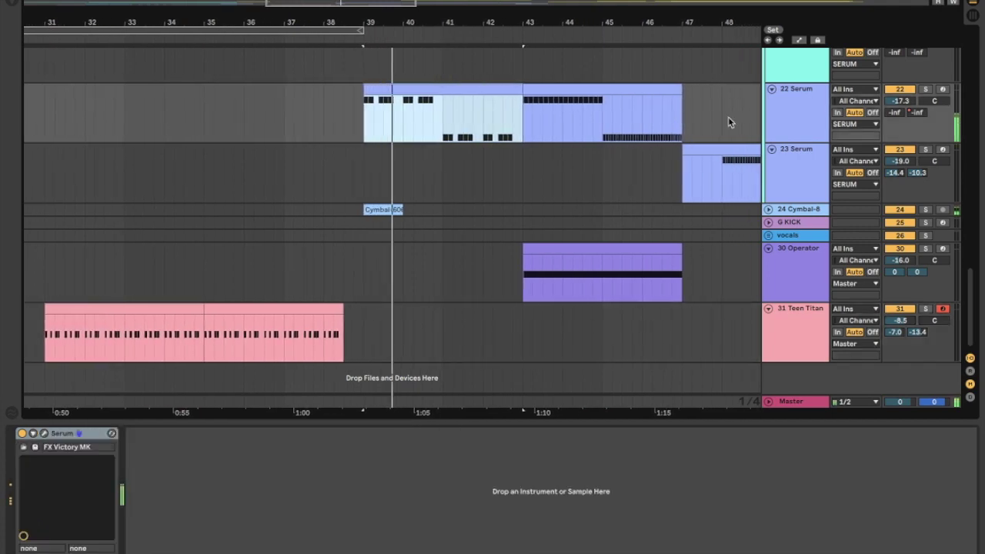
Step: Hide the device view and follow the Serum and Operator tracks during playback past bar 47
{"action": "scroll", "coordinate": [782, 118], "scroll_direction": "up", "scroll_amount": 3}
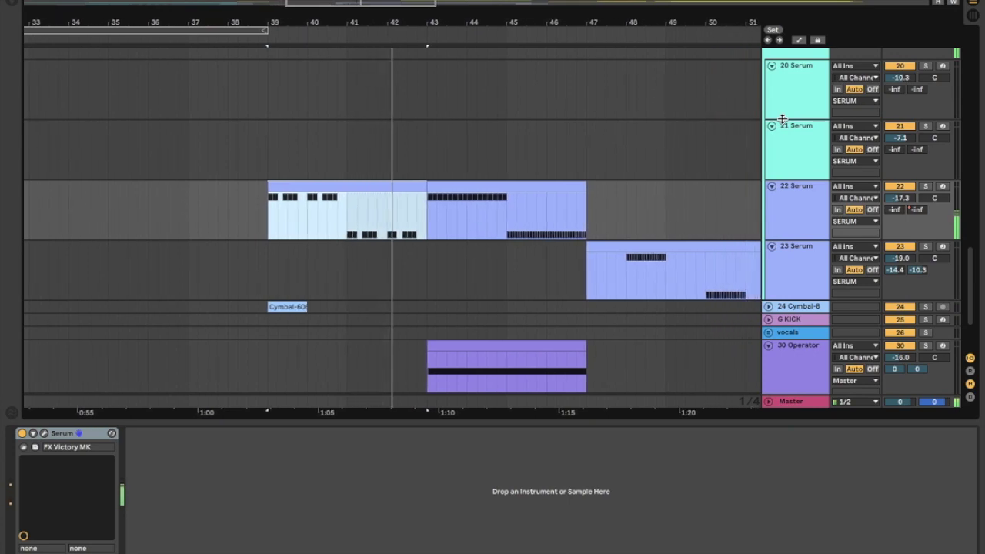
{"action": "scroll", "coordinate": [782, 118], "scroll_direction": "up", "scroll_amount": 1}
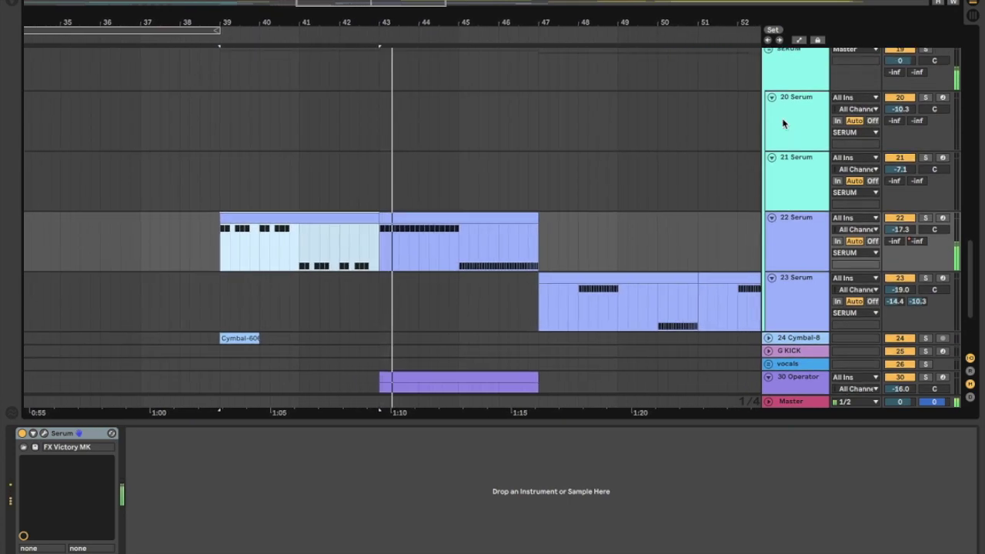
{"action": "key", "text": "ctrl+alt+l"}
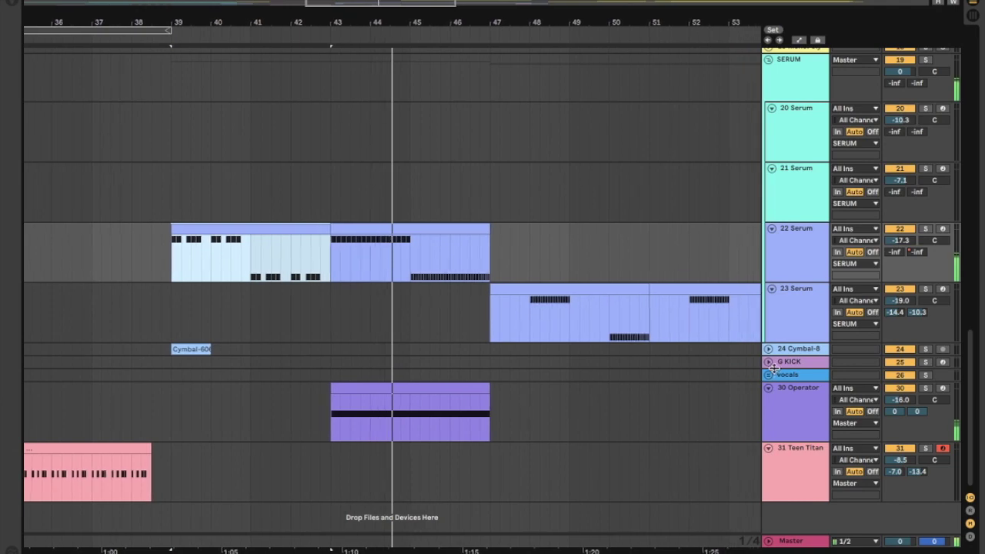
{"action": "scroll", "coordinate": [769, 365], "scroll_direction": "up", "scroll_amount": 1}
{"action": "scroll", "coordinate": [770, 365], "scroll_direction": "up", "scroll_amount": 8}
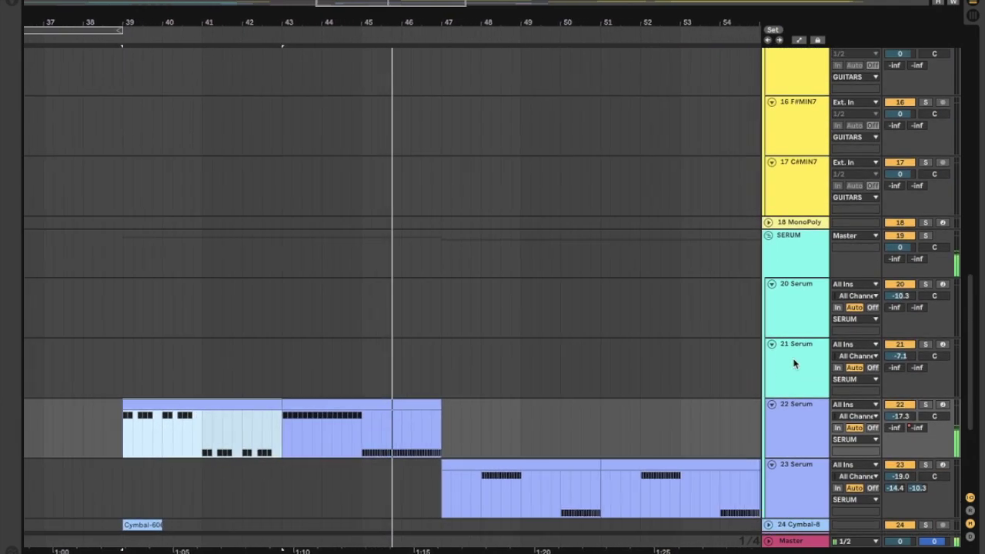
{"action": "scroll", "coordinate": [795, 363], "scroll_direction": "down", "scroll_amount": 6}
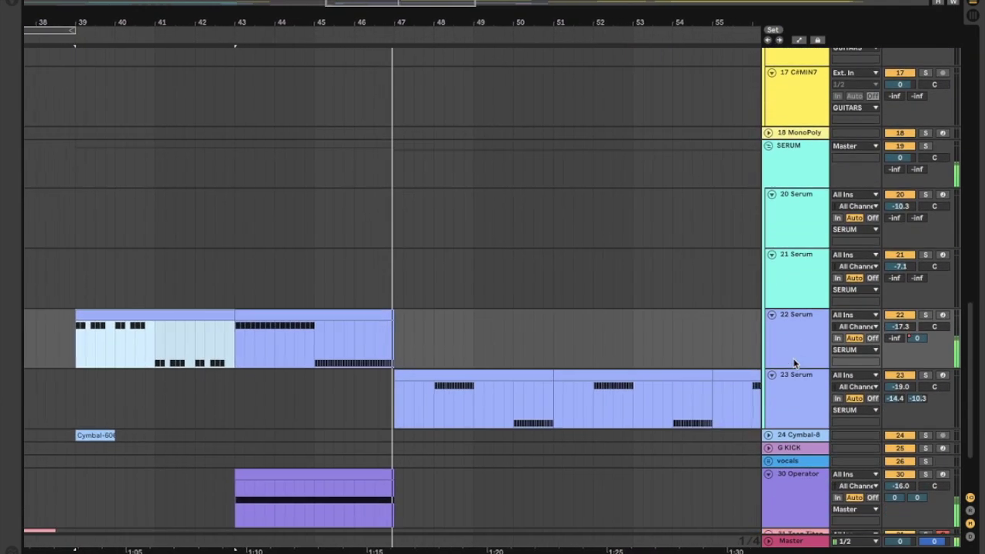
{"action": "scroll", "coordinate": [795, 364], "scroll_direction": "down", "scroll_amount": 1}
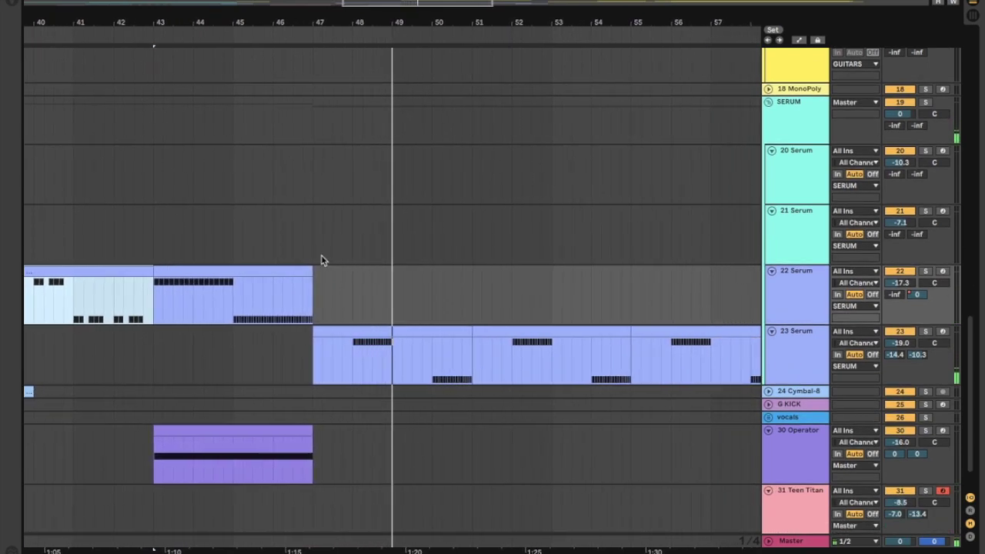
Step: Stop at the Serum tracks and select the 22 Serum clip at bar 43
{"action": "scroll", "coordinate": [322, 260], "scroll_direction": "left", "scroll_amount": 5}
{"action": "scroll", "coordinate": [322, 260], "scroll_direction": "up", "scroll_amount": 1}
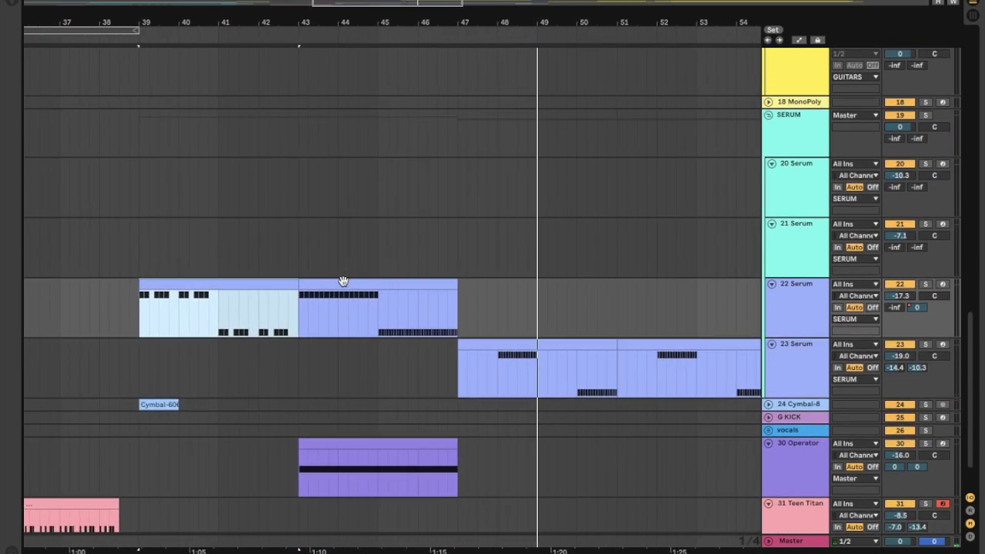
{"action": "left_click", "coordinate": [333, 284]}
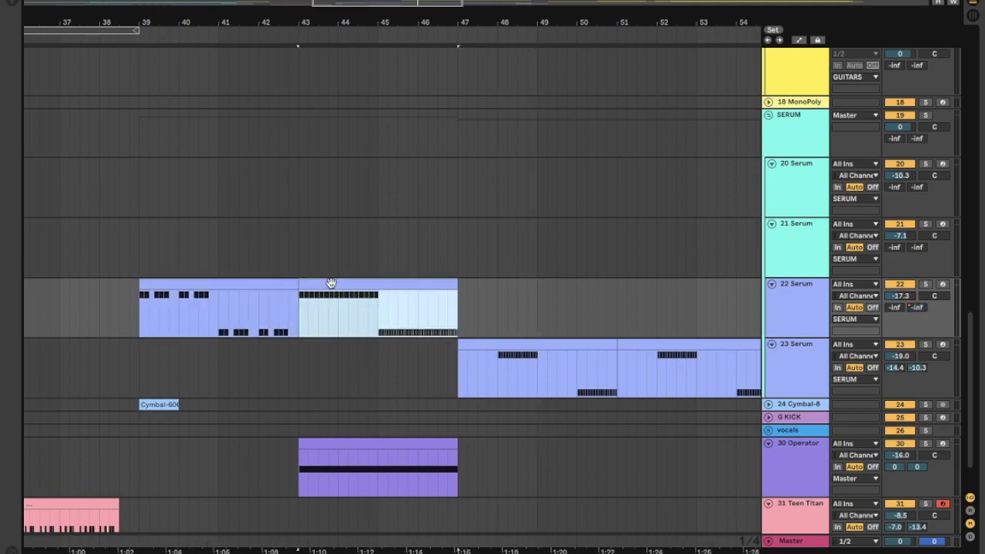
Step: Select the SOLID SNARE clip at bar 47 and view the drum, bass and Simpler tracks from there
{"action": "scroll", "coordinate": [333, 285], "scroll_direction": "up", "scroll_amount": 10}
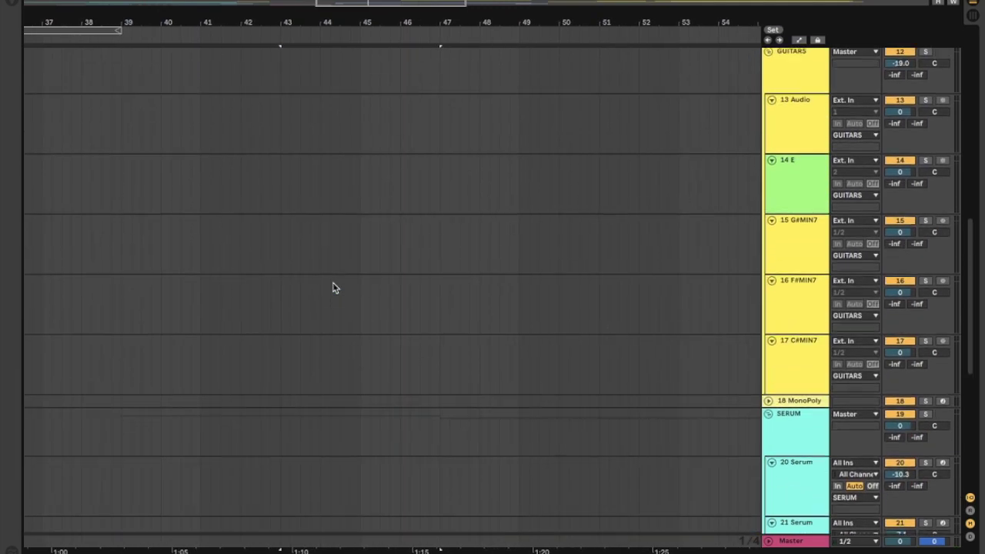
{"action": "scroll", "coordinate": [333, 288], "scroll_direction": "up", "scroll_amount": 5}
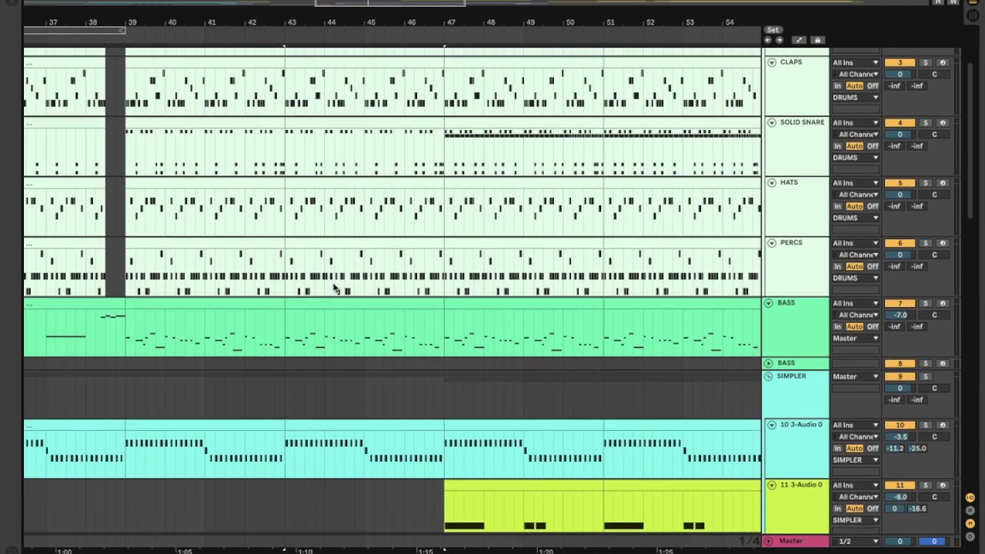
{"action": "scroll", "coordinate": [334, 288], "scroll_direction": "down", "scroll_amount": 1}
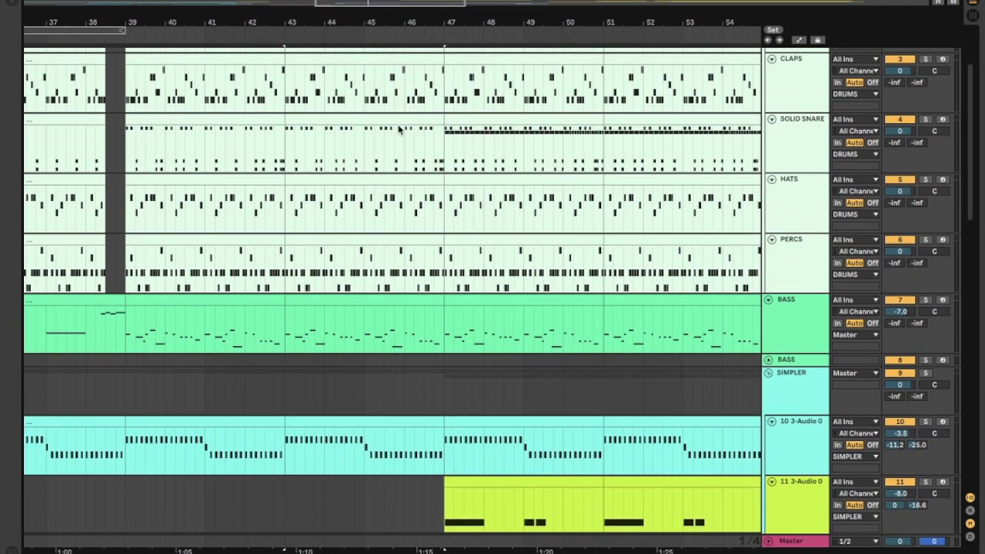
{"action": "left_click", "coordinate": [475, 119]}
{"action": "scroll", "coordinate": [490, 121], "scroll_direction": "right", "scroll_amount": 2}
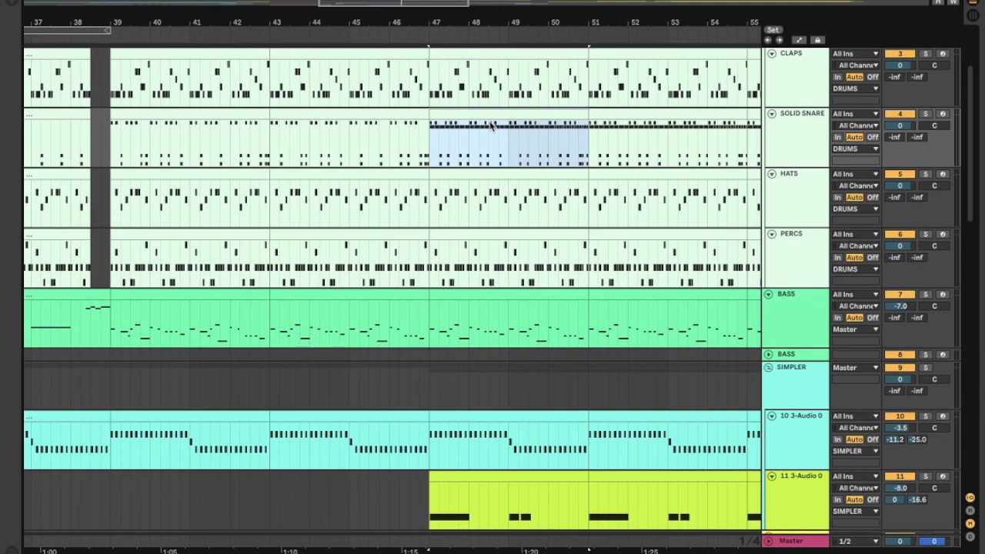
{"action": "scroll", "coordinate": [510, 180], "scroll_direction": "right", "scroll_amount": 10}
{"action": "scroll", "coordinate": [511, 180], "scroll_direction": "down", "scroll_amount": 1}
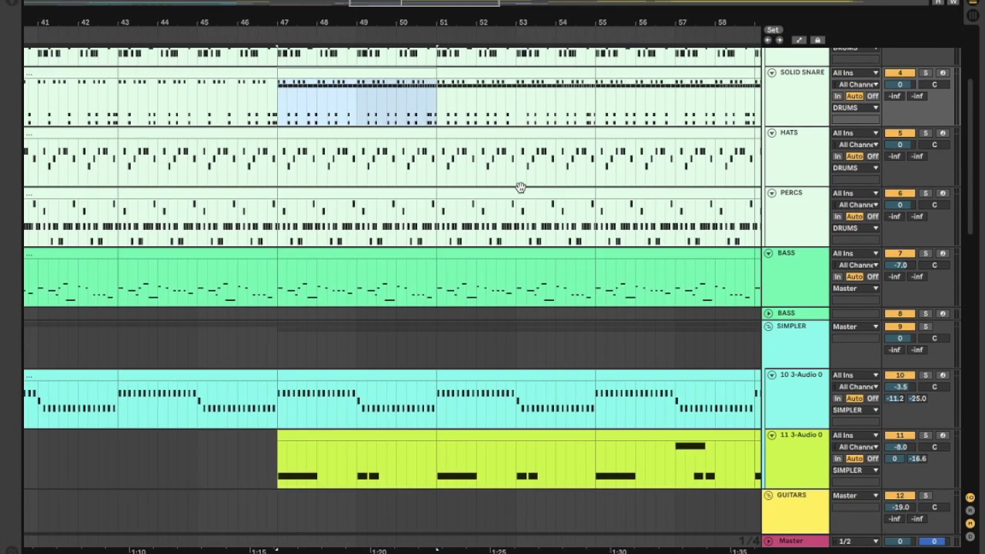
Step: Examine the drum, bass and Simpler track clips on both sides of bar 47, from about bar 32 to bar 67
{"action": "scroll", "coordinate": [521, 191], "scroll_direction": "right", "scroll_amount": 5}
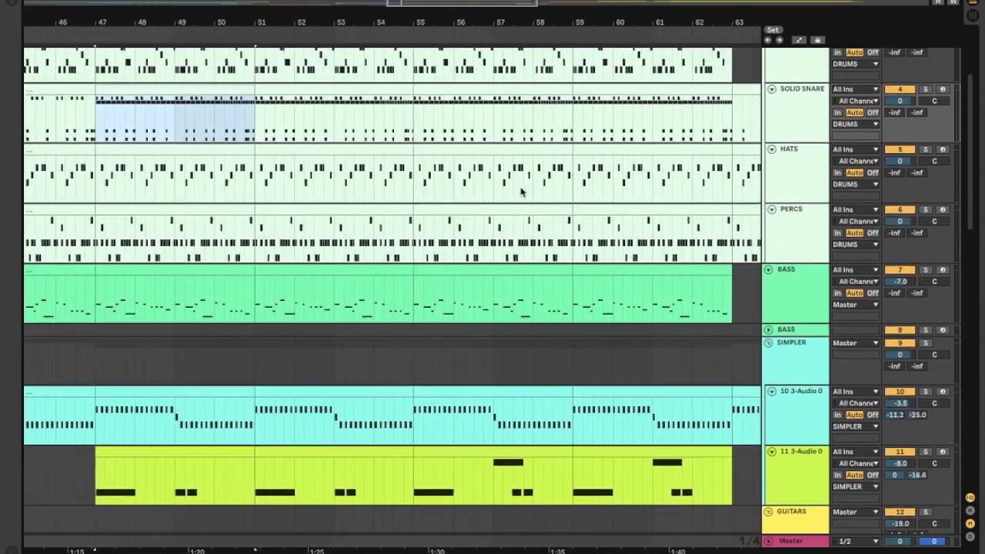
{"action": "scroll", "coordinate": [520, 187], "scroll_direction": "left", "scroll_amount": 9}
{"action": "scroll", "coordinate": [520, 187], "scroll_direction": "down", "scroll_amount": 2}
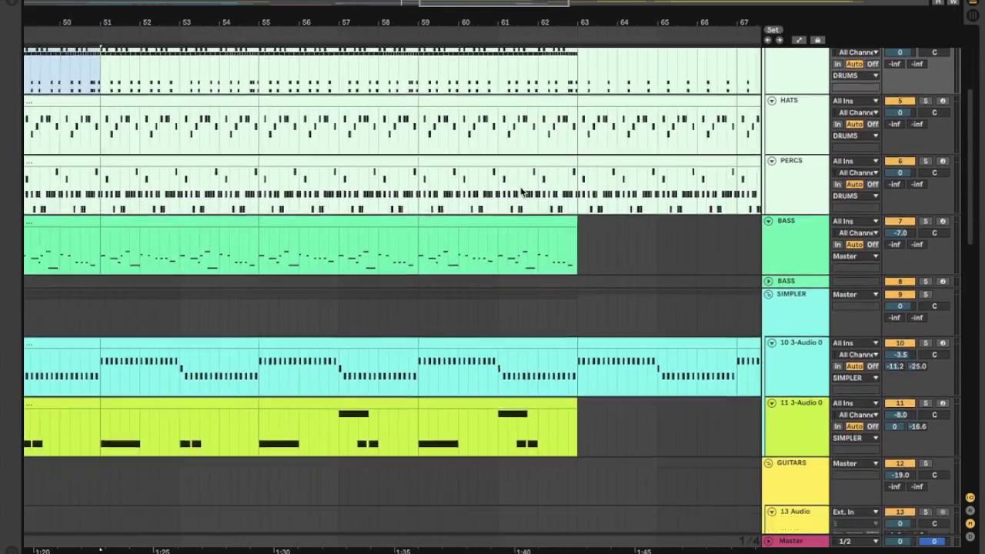
{"action": "scroll", "coordinate": [521, 187], "scroll_direction": "up", "scroll_amount": 4}
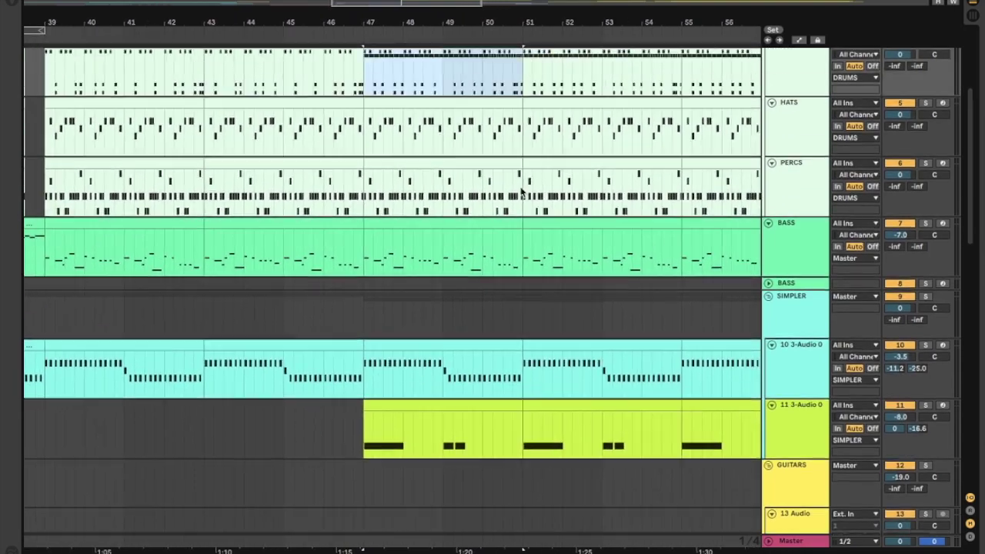
{"action": "scroll", "coordinate": [521, 191], "scroll_direction": "down", "scroll_amount": 2}
{"action": "scroll", "coordinate": [521, 191], "scroll_direction": "left", "scroll_amount": 4}
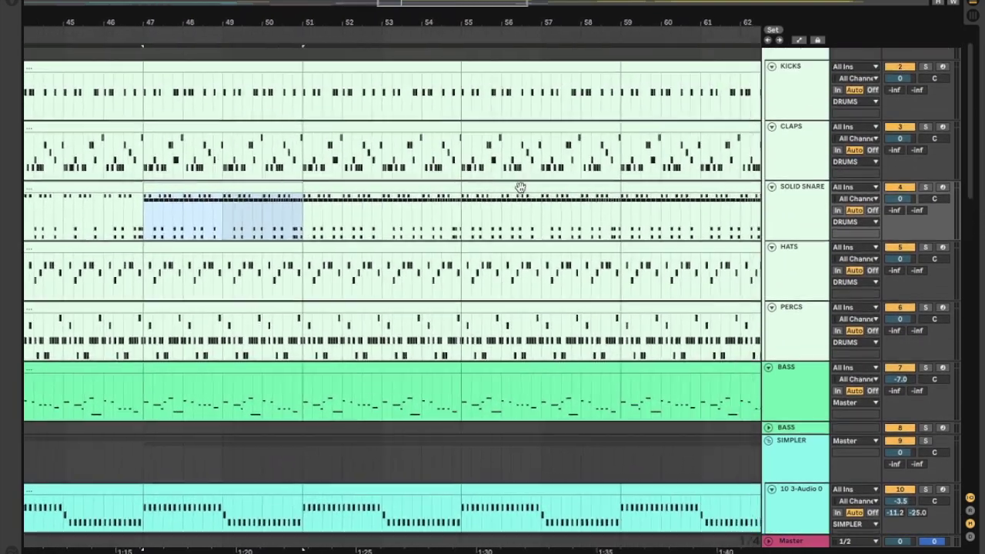
{"action": "scroll", "coordinate": [521, 192], "scroll_direction": "down", "scroll_amount": 3}
{"action": "scroll", "coordinate": [521, 192], "scroll_direction": "left", "scroll_amount": 5}
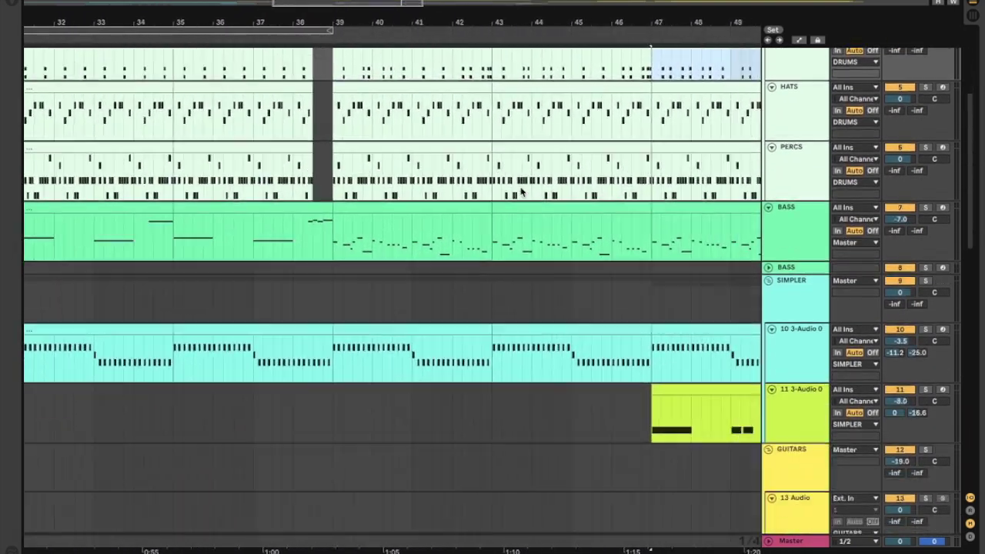
{"action": "scroll", "coordinate": [521, 192], "scroll_direction": "right", "scroll_amount": 6}
{"action": "scroll", "coordinate": [522, 192], "scroll_direction": "right", "scroll_amount": 2}
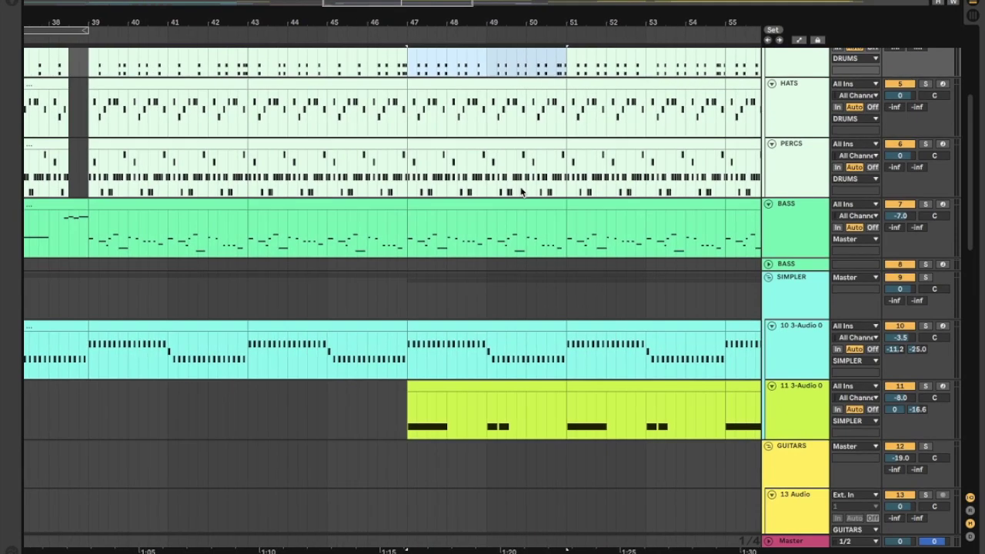
{"action": "scroll", "coordinate": [377, 283], "scroll_direction": "left", "scroll_amount": 5}
{"action": "scroll", "coordinate": [378, 282], "scroll_direction": "up", "scroll_amount": 1}
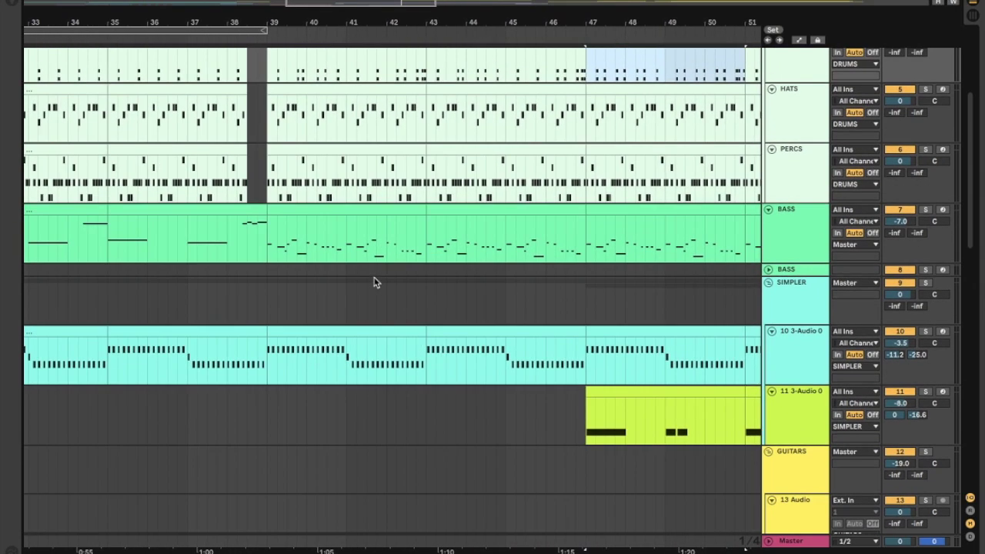
{"action": "scroll", "coordinate": [588, 301], "scroll_direction": "right", "scroll_amount": 5}
{"action": "scroll", "coordinate": [589, 301], "scroll_direction": "up", "scroll_amount": 2}
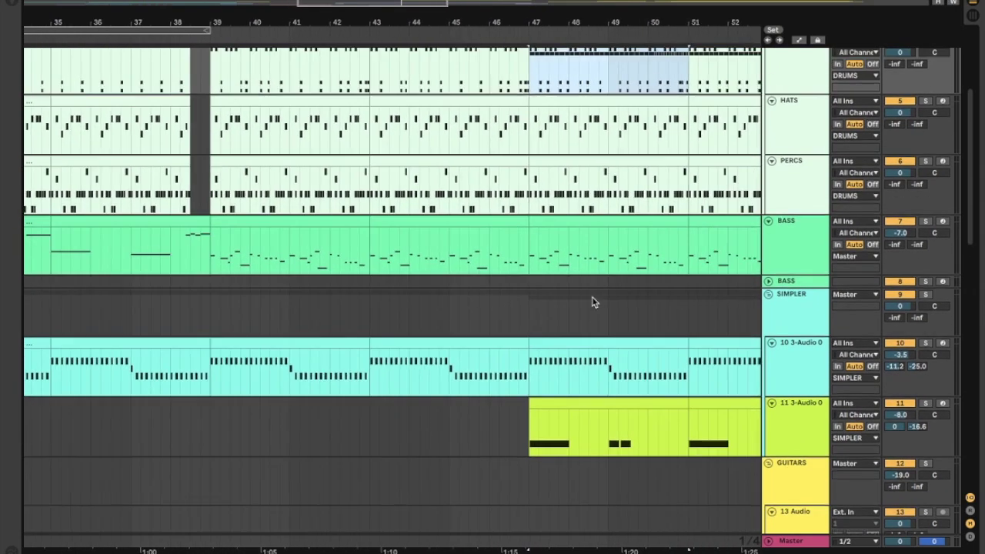
{"action": "scroll", "coordinate": [592, 302], "scroll_direction": "right", "scroll_amount": 2}
{"action": "scroll", "coordinate": [593, 303], "scroll_direction": "up", "scroll_amount": 3}
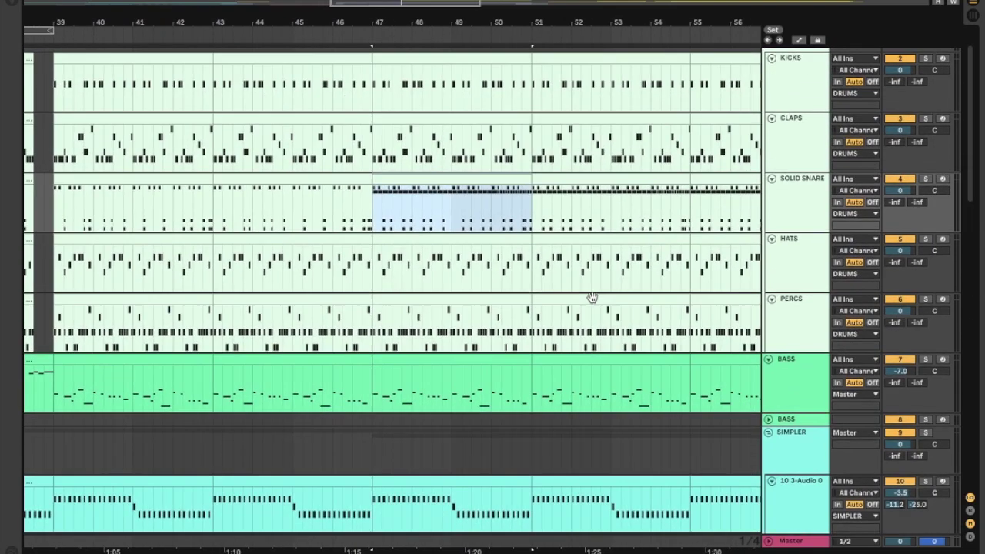
{"action": "scroll", "coordinate": [592, 297], "scroll_direction": "right", "scroll_amount": 5}
{"action": "scroll", "coordinate": [592, 297], "scroll_direction": "down", "scroll_amount": 7}
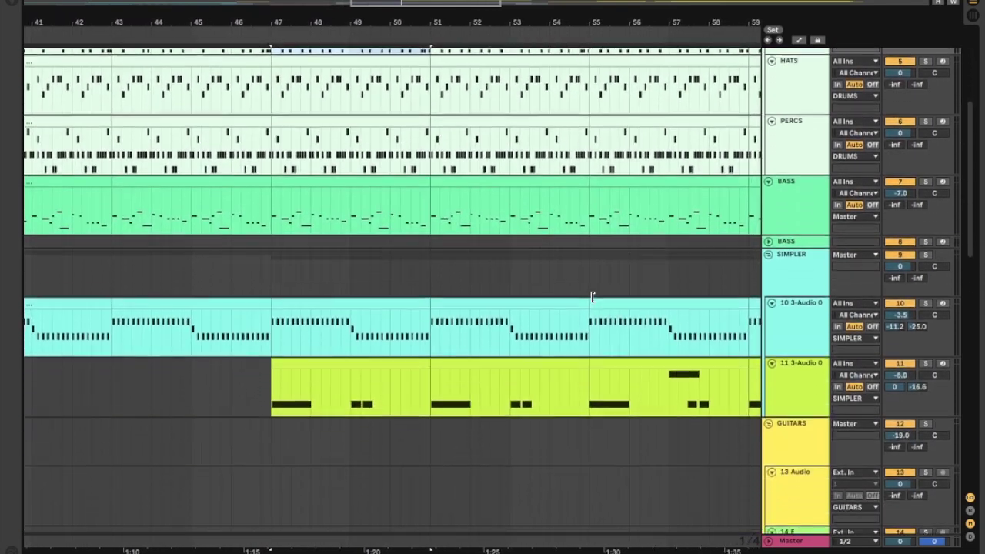
{"action": "scroll", "coordinate": [409, 266], "scroll_direction": "left", "scroll_amount": 8}
{"action": "scroll", "coordinate": [410, 267], "scroll_direction": "up", "scroll_amount": 2}
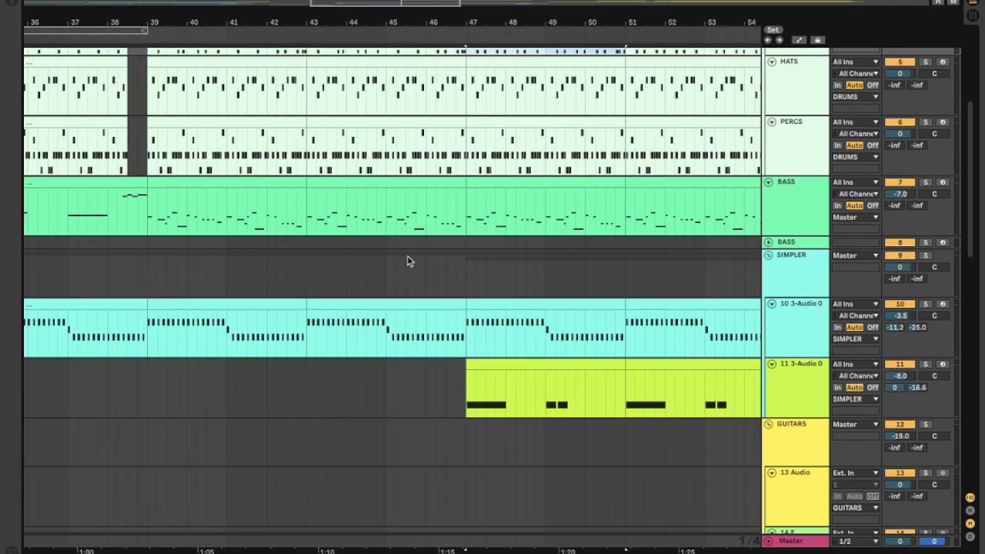
Step: Select the BASS clip at bar 43 and view the drum tracks above it
{"action": "left_click", "coordinate": [426, 186]}
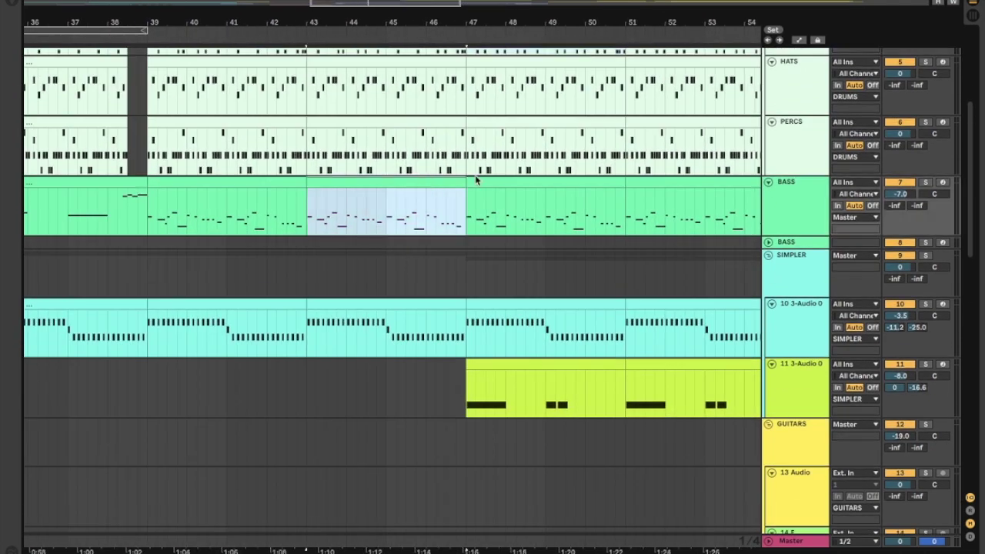
{"action": "scroll", "coordinate": [831, 200], "scroll_direction": "up", "scroll_amount": 6}
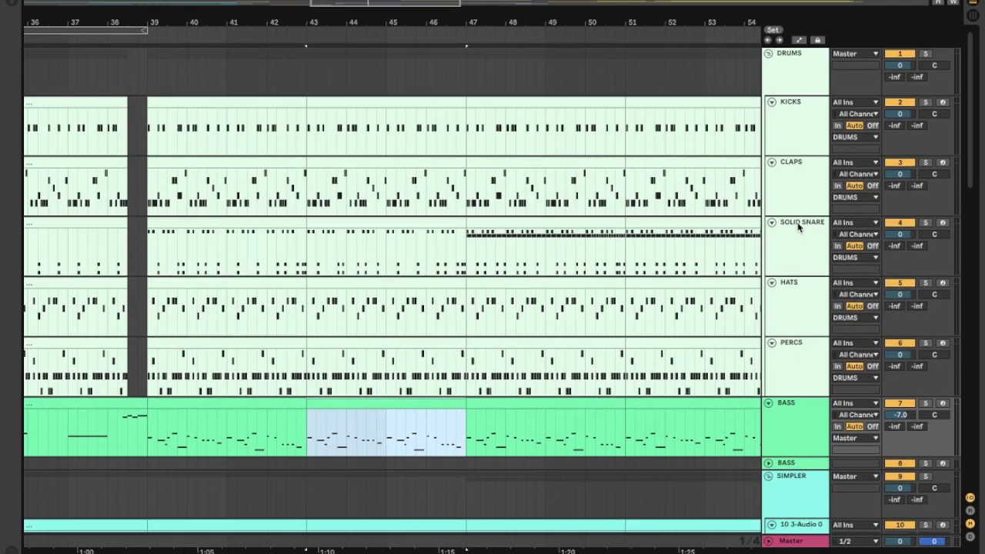
{"action": "scroll", "coordinate": [799, 226], "scroll_direction": "down", "scroll_amount": 3}
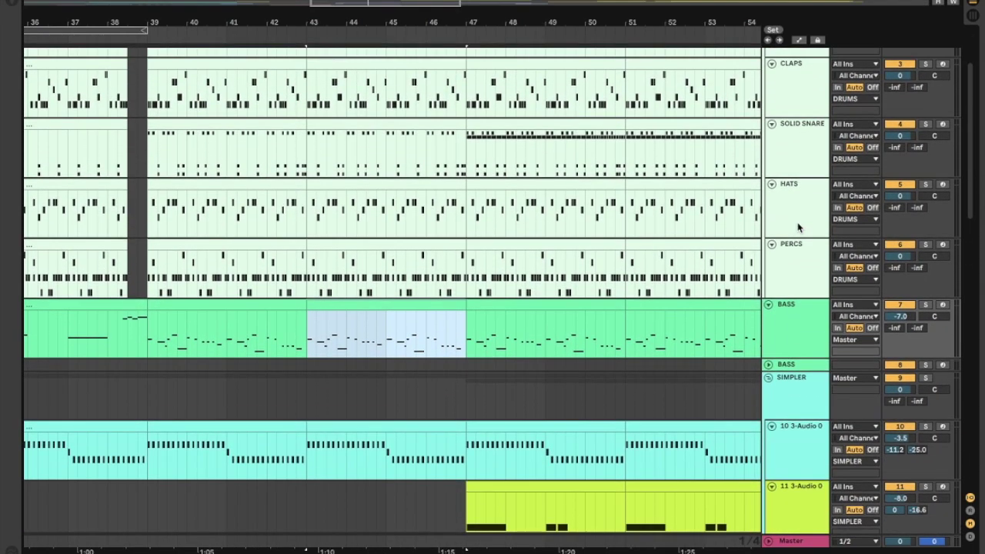
Step: Go back to the song's start, mark the PERCS and BASS range from about bar 4 to 17, and return to bar 39
{"action": "scroll", "coordinate": [619, 217], "scroll_direction": "left", "scroll_amount": 15}
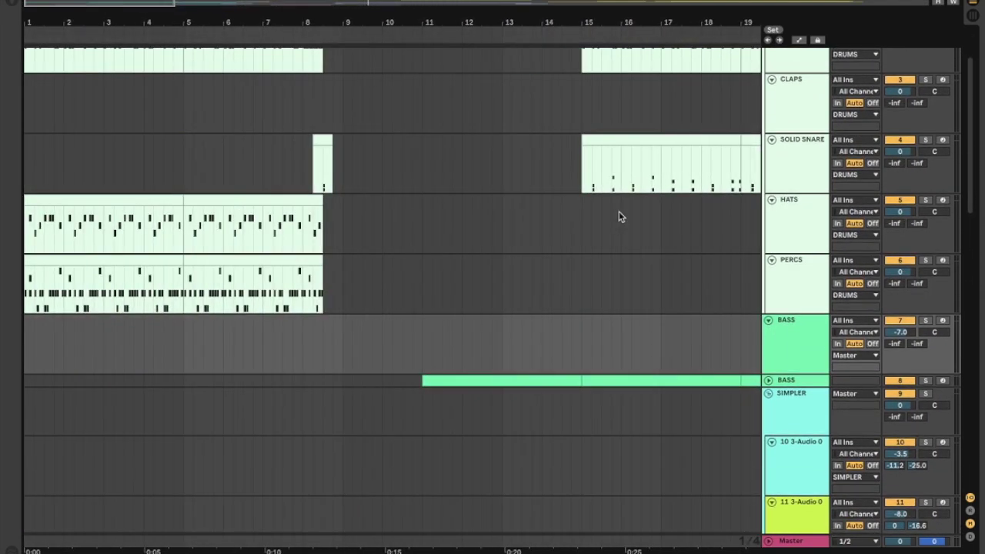
{"action": "left_click_drag", "start_coordinate": [662, 345], "coordinate": [164, 291]}
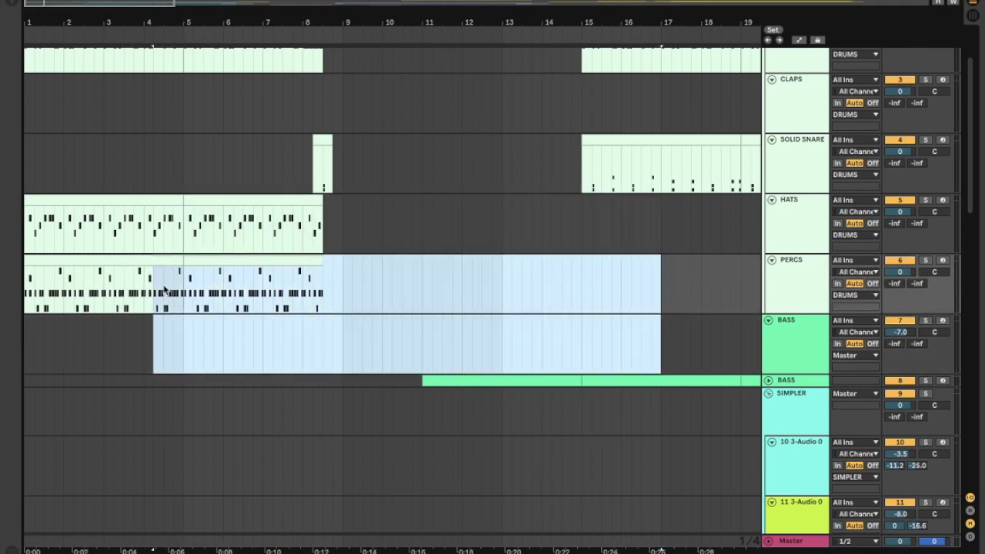
{"action": "scroll", "coordinate": [164, 291], "scroll_direction": "right", "scroll_amount": 15}
{"action": "scroll", "coordinate": [164, 291], "scroll_direction": "down", "scroll_amount": 2}
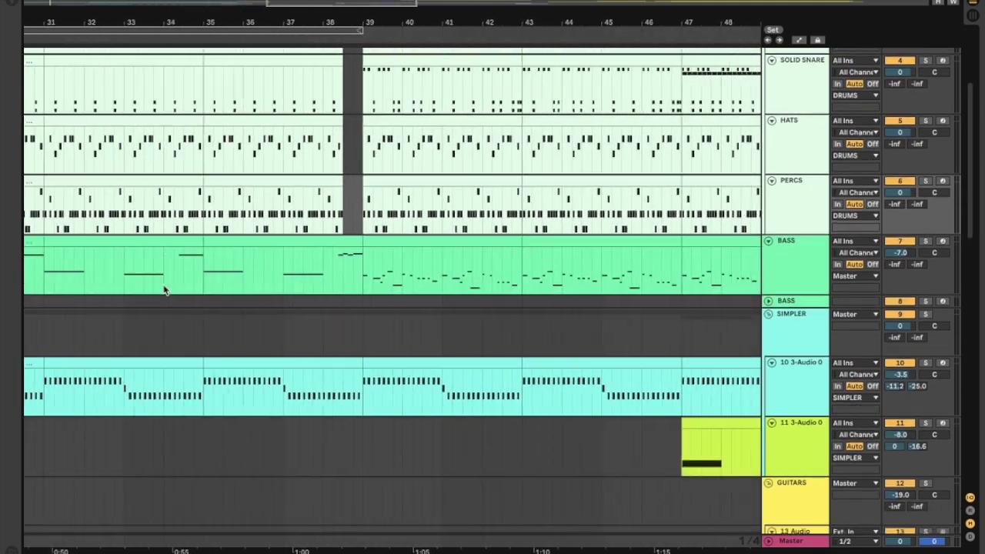
{"action": "scroll", "coordinate": [164, 290], "scroll_direction": "right", "scroll_amount": 8}
{"action": "scroll", "coordinate": [164, 290], "scroll_direction": "up", "scroll_amount": 1}
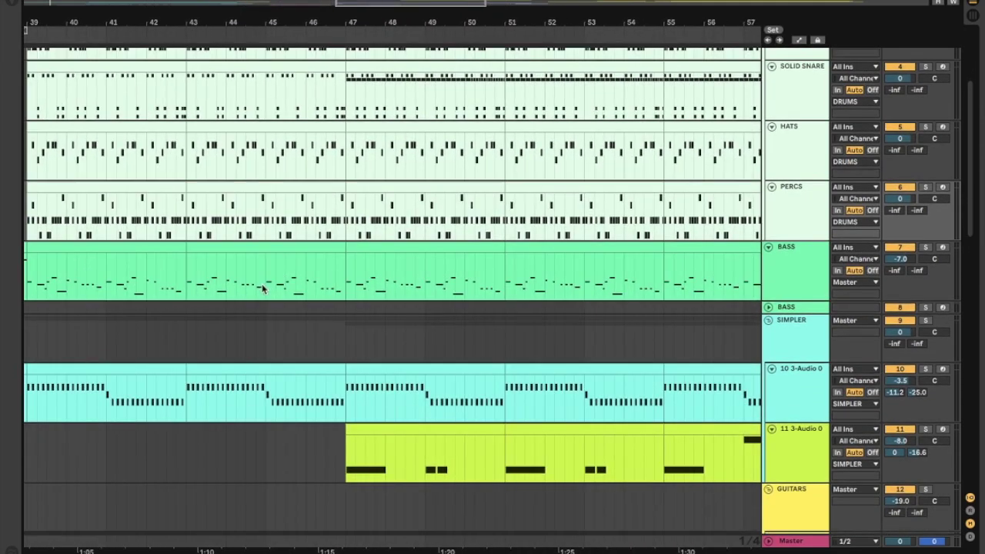
Step: Select the BASS clip at bar 43 and start playback of the full arrangement from there
{"action": "scroll", "coordinate": [260, 282], "scroll_direction": "up", "scroll_amount": 2}
{"action": "left_click", "coordinate": [260, 283]}
{"action": "scroll", "coordinate": [365, 346], "scroll_direction": "down", "scroll_amount": 5}
{"action": "scroll", "coordinate": [365, 347], "scroll_direction": "right", "scroll_amount": 1}
{"action": "scroll", "coordinate": [369, 352], "scroll_direction": "down", "scroll_amount": 10}
{"action": "scroll", "coordinate": [369, 352], "scroll_direction": "up", "scroll_amount": 12}
{"action": "scroll", "coordinate": [368, 352], "scroll_direction": "left", "scroll_amount": 3}
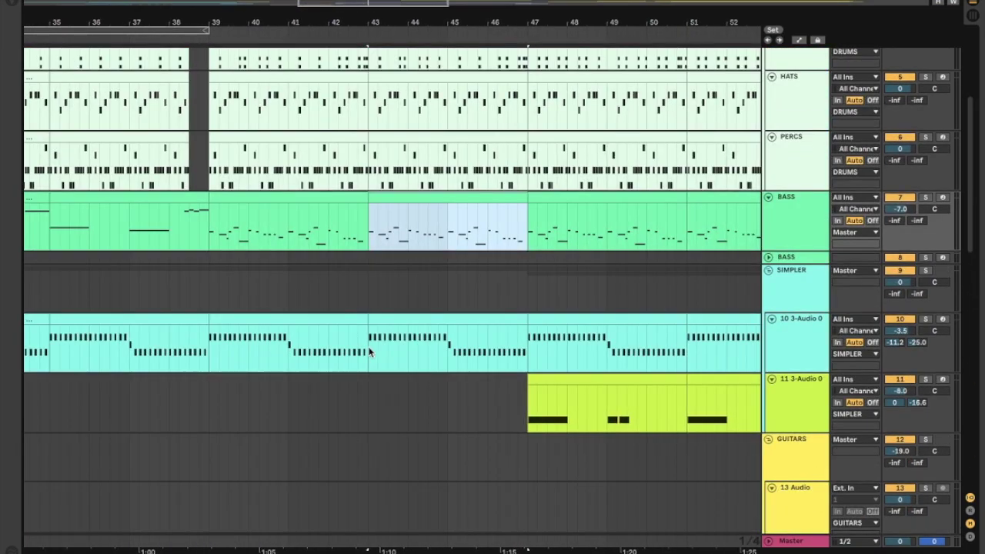
{"action": "key", "text": "space"}
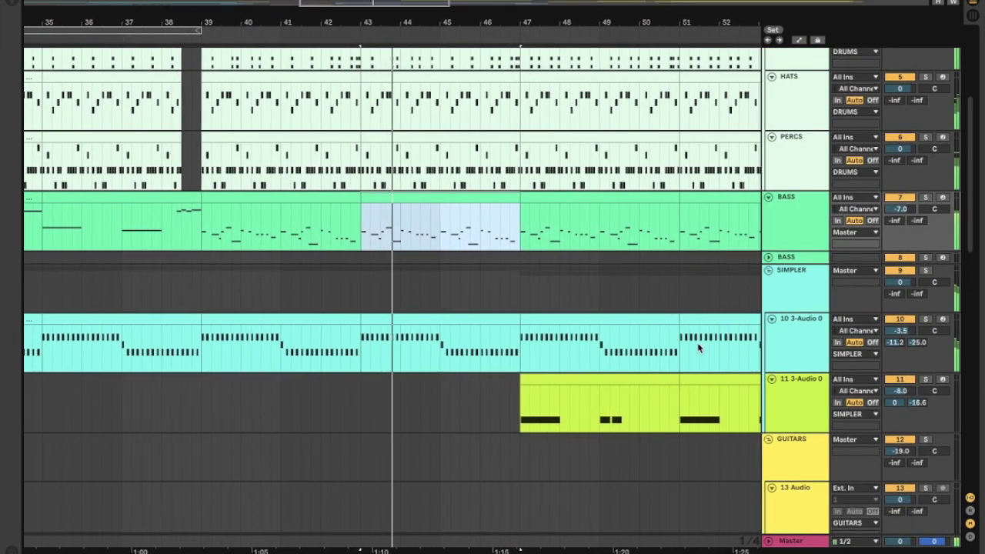
Step: View the lower tracks during playback, then stop and select the 11 3-Audio 0 clip at bar 47
{"action": "scroll", "coordinate": [697, 343], "scroll_direction": "down", "scroll_amount": 5}
{"action": "scroll", "coordinate": [698, 343], "scroll_direction": "right", "scroll_amount": 3}
{"action": "scroll", "coordinate": [579, 307], "scroll_direction": "down", "scroll_amount": 5}
{"action": "scroll", "coordinate": [579, 307], "scroll_direction": "right", "scroll_amount": 5}
{"action": "scroll", "coordinate": [579, 307], "scroll_direction": "left", "scroll_amount": 3}
{"action": "scroll", "coordinate": [579, 306], "scroll_direction": "down", "scroll_amount": 4}
{"action": "scroll", "coordinate": [579, 307], "scroll_direction": "left", "scroll_amount": 4}
{"action": "scroll", "coordinate": [579, 306], "scroll_direction": "up", "scroll_amount": 10}
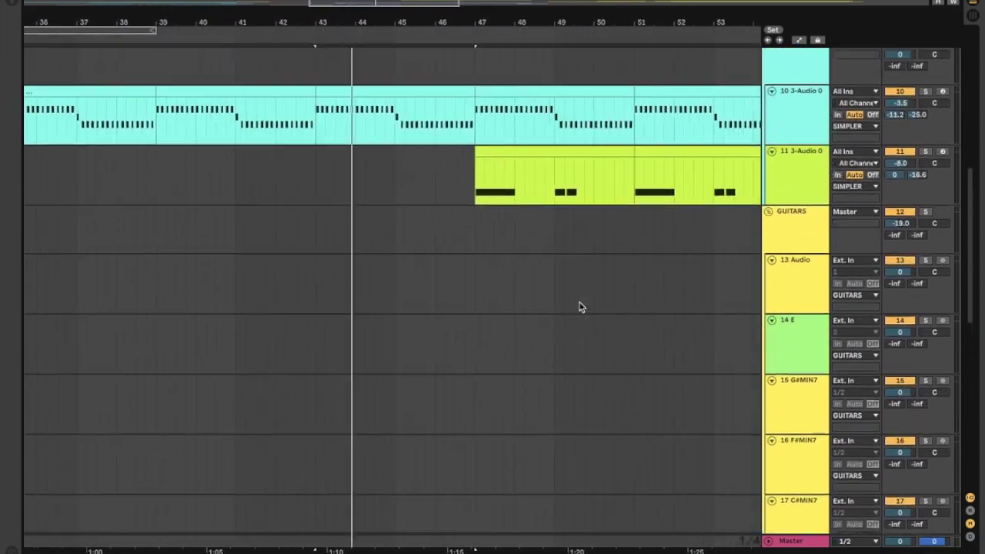
{"action": "scroll", "coordinate": [530, 187], "scroll_direction": "down", "scroll_amount": 5}
{"action": "scroll", "coordinate": [530, 187], "scroll_direction": "right", "scroll_amount": 3}
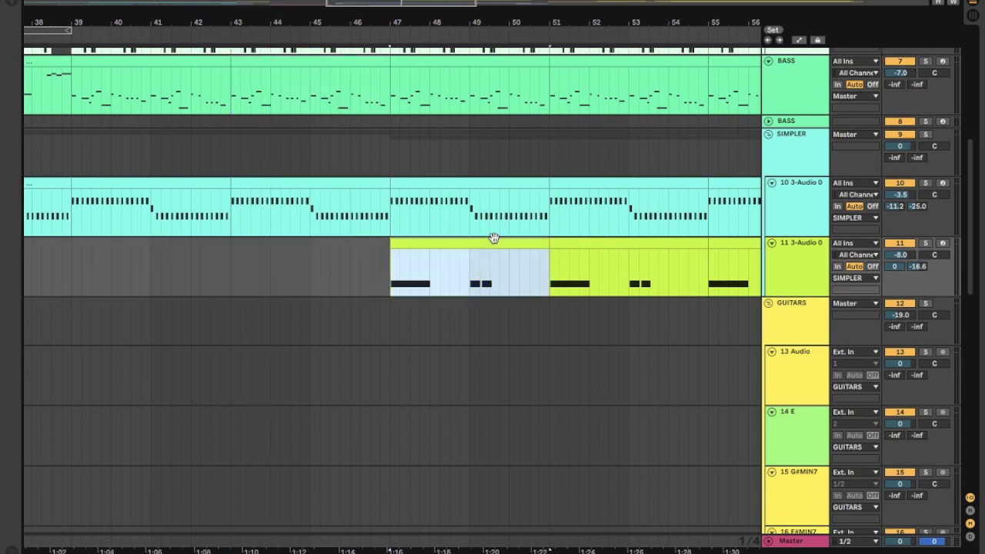
Step: Open the SOLID SNARE clip at bar 47 and audition its Shaker Sad and Cymbal 808 VA90 notes
{"action": "scroll", "coordinate": [497, 240], "scroll_direction": "up", "scroll_amount": 8}
{"action": "scroll", "coordinate": [524, 241], "scroll_direction": "right", "scroll_amount": 1}
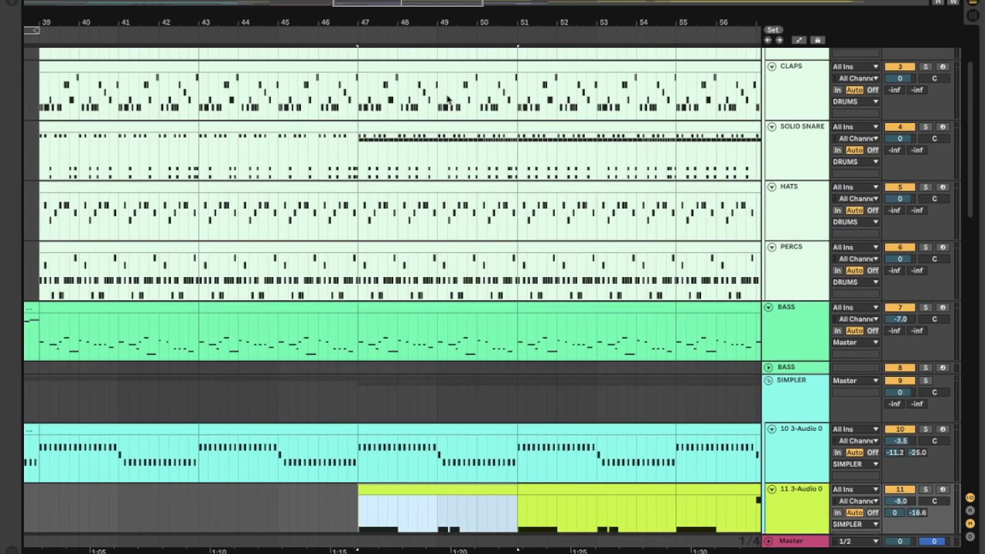
{"action": "double_click", "coordinate": [446, 123]}
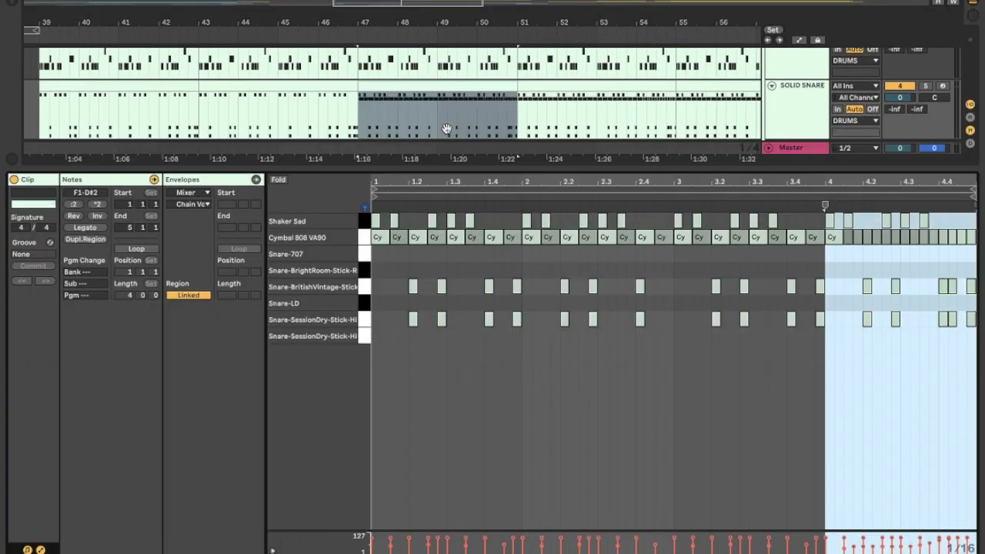
{"action": "left_click", "coordinate": [360, 237]}
{"action": "left_click", "coordinate": [364, 222]}
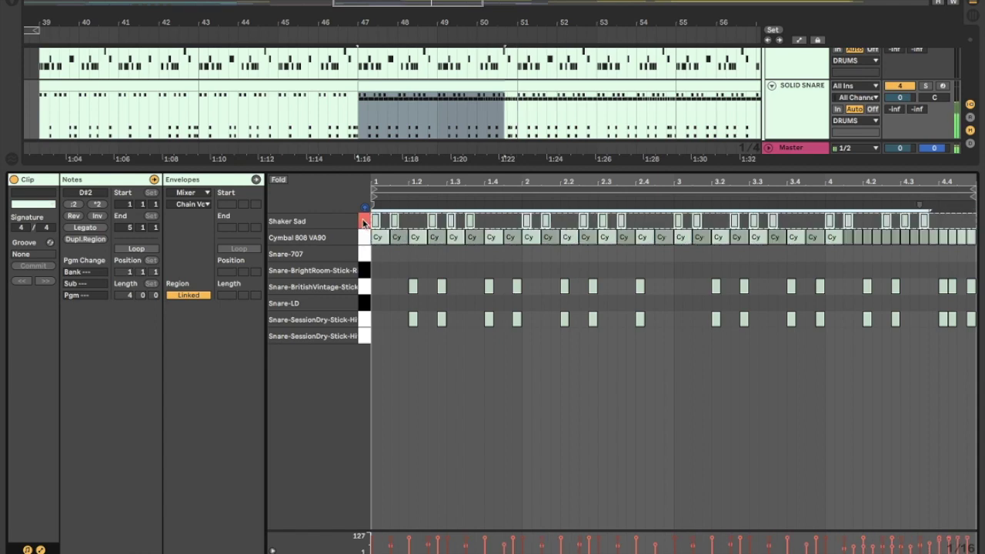
{"action": "left_click", "coordinate": [363, 238]}
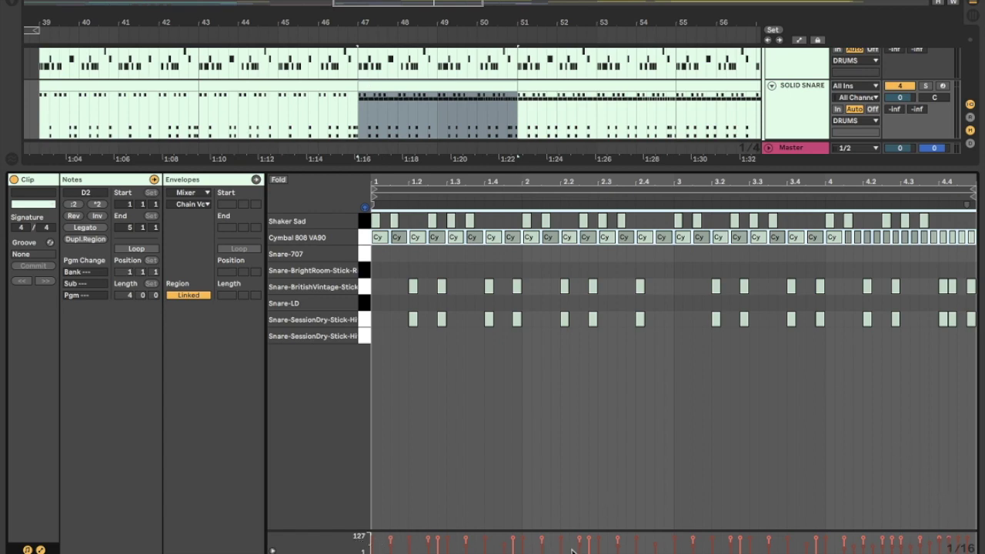
Step: Close the note editor and play the 11 3-Audio 0 clip soloed from bar 47
{"action": "key", "text": "ctrl+alt+l"}
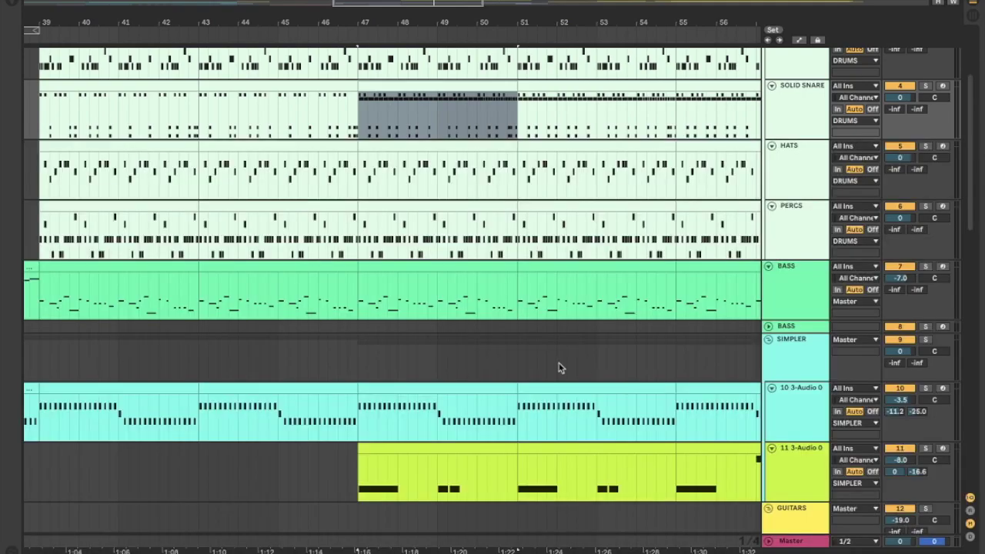
{"action": "scroll", "coordinate": [560, 368], "scroll_direction": "down", "scroll_amount": 3}
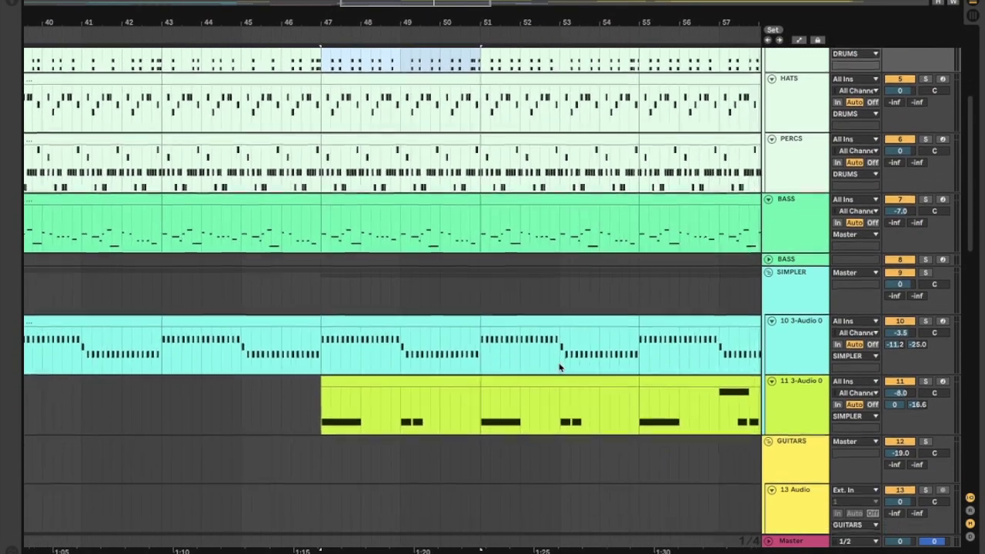
{"action": "scroll", "coordinate": [560, 368], "scroll_direction": "down", "scroll_amount": 9}
{"action": "scroll", "coordinate": [559, 368], "scroll_direction": "up", "scroll_amount": 3}
{"action": "left_click", "coordinate": [413, 256]}
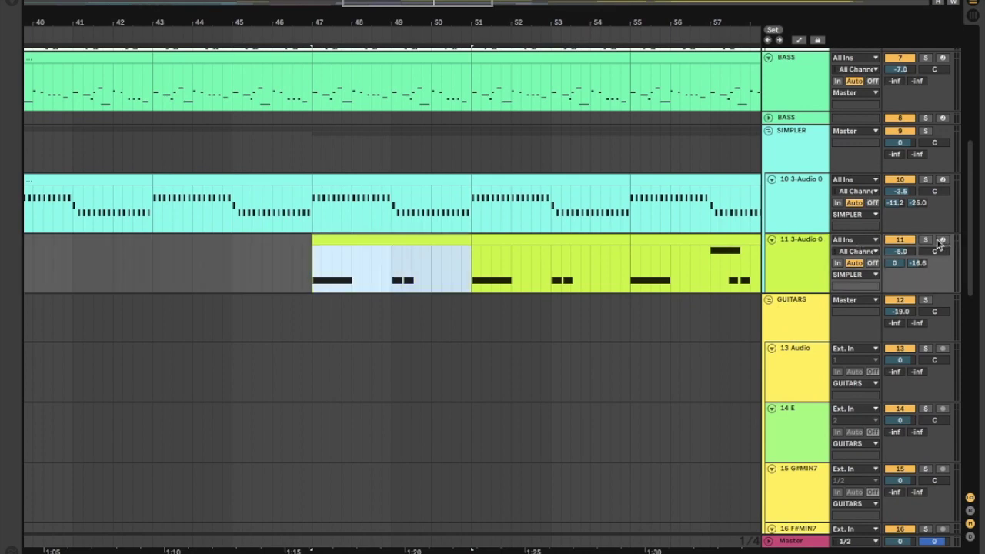
{"action": "left_click", "coordinate": [925, 241]}
{"action": "key", "text": "space"}
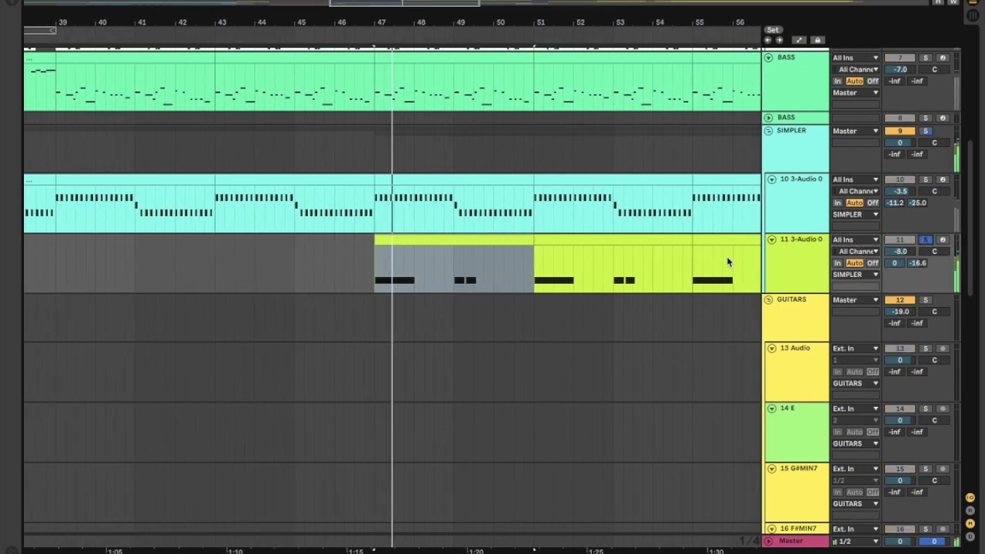
Step: Show the 11 3-Audio 0 track's device chain through to Auto Pan during playback, then stop
{"action": "double_click", "coordinate": [787, 268]}
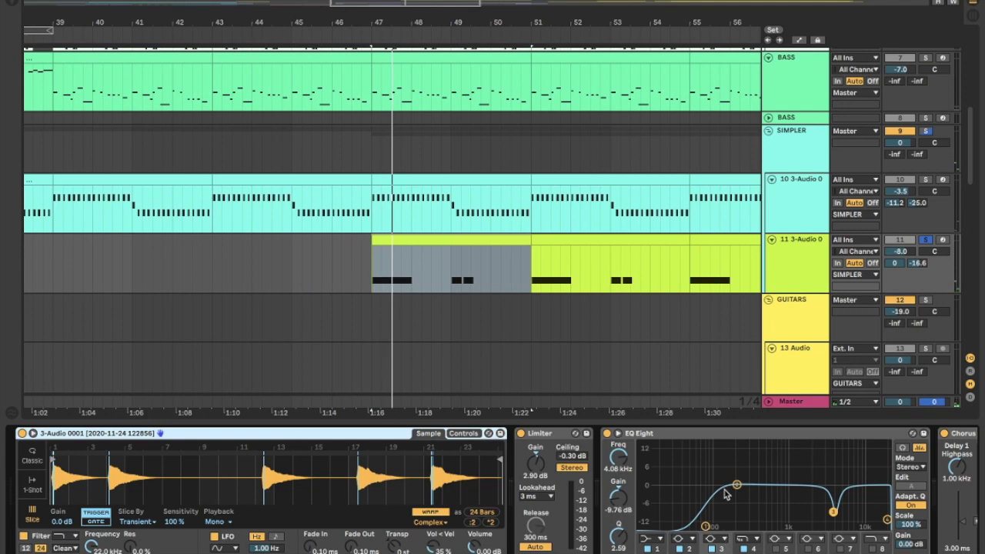
{"action": "scroll", "coordinate": [723, 494], "scroll_direction": "right", "scroll_amount": 5}
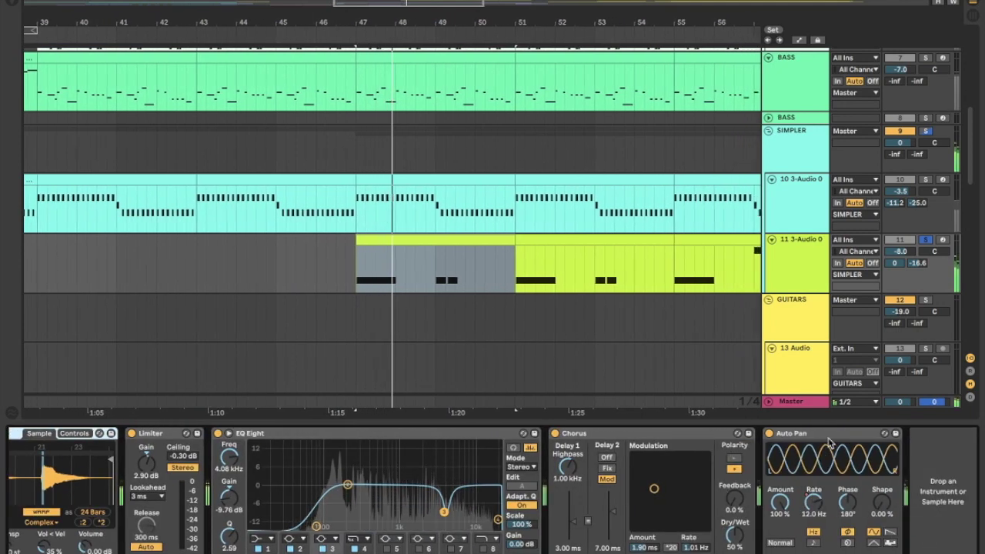
{"action": "key", "text": "space"}
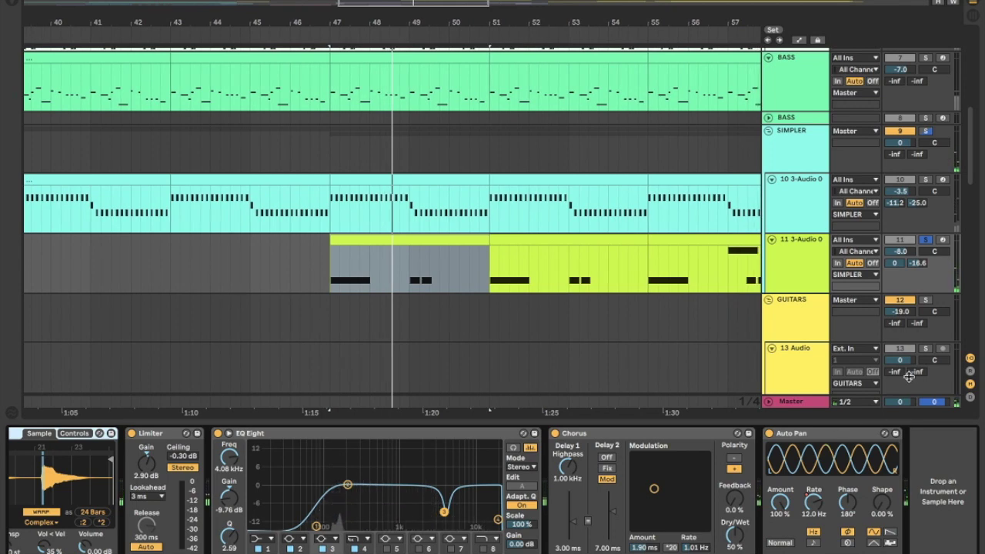
Step: Unsolo the 11 3-Audio 0 track and play the full arrangement from bar 47
{"action": "left_click", "coordinate": [927, 240]}
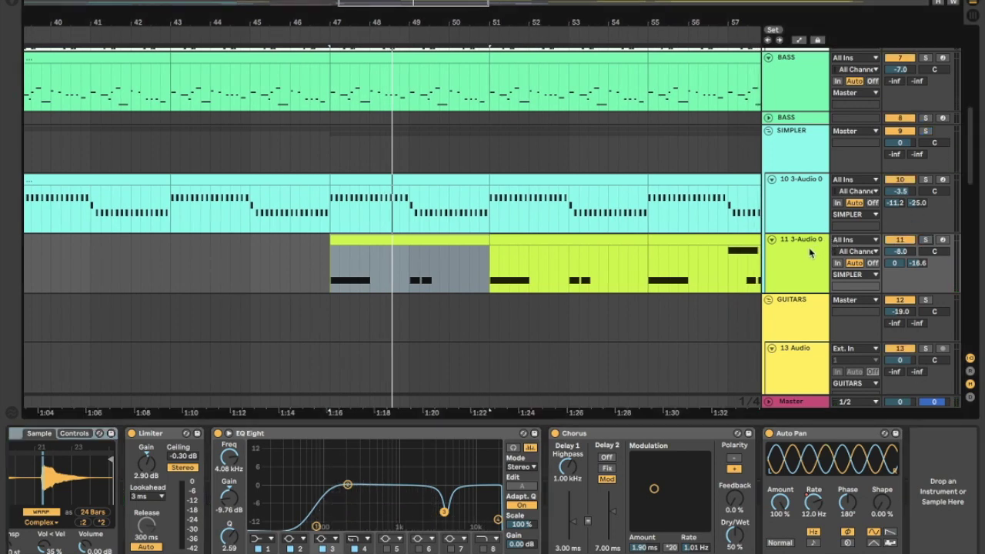
{"action": "key", "text": "space"}
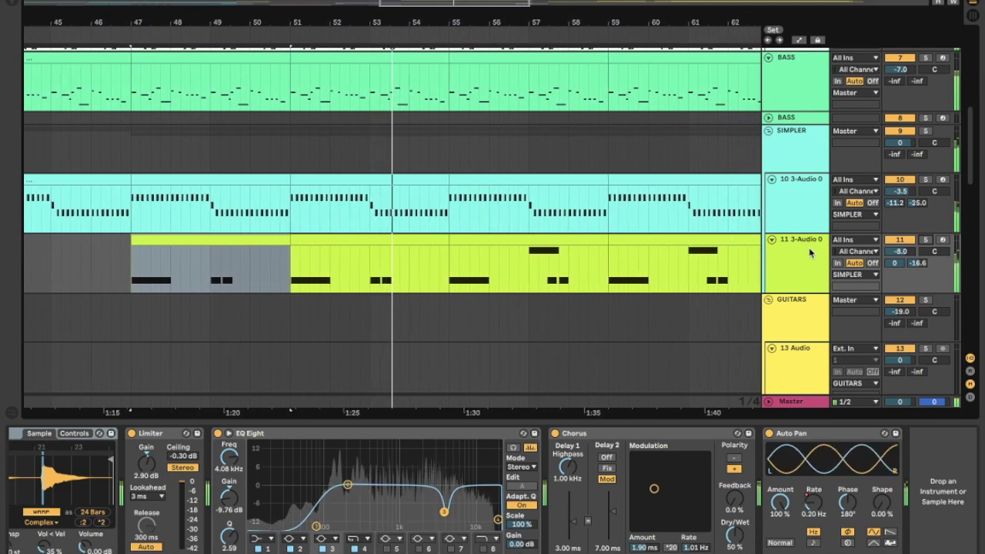
Step: Hide the device chain and look through the drum, Simpler and guitar tracks while the arrangement plays past bar 62
{"action": "key", "text": "ctrl+alt+l"}
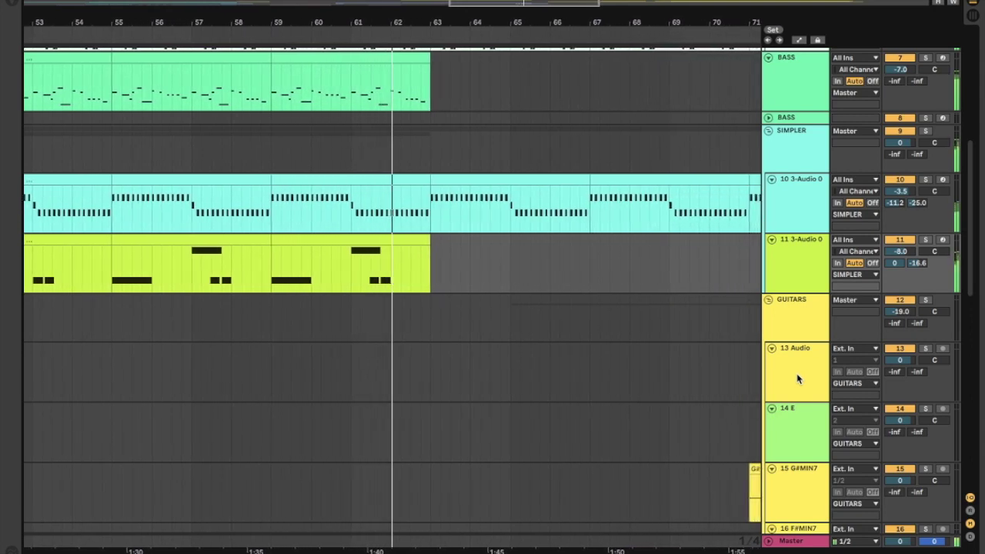
{"action": "scroll", "coordinate": [801, 342], "scroll_direction": "up", "scroll_amount": 10}
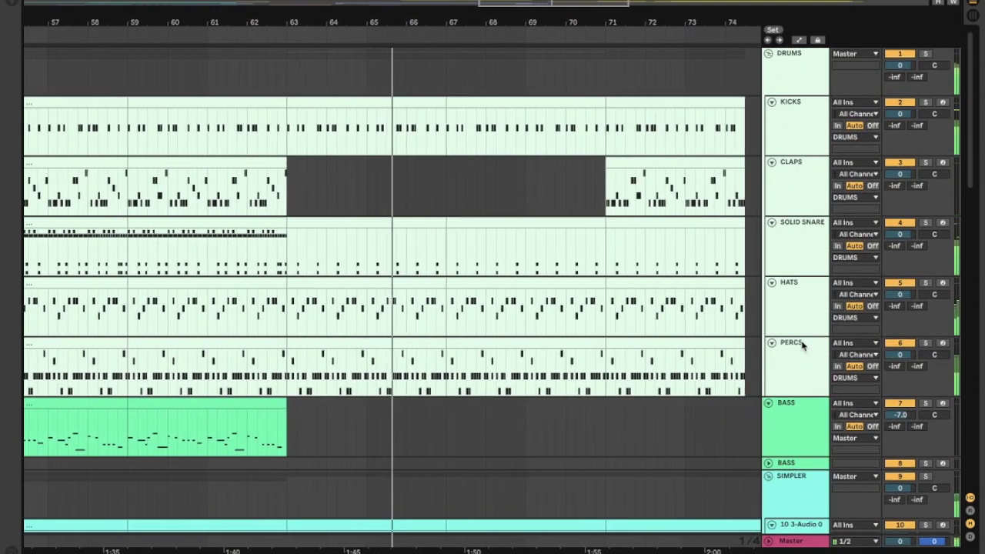
{"action": "scroll", "coordinate": [801, 345], "scroll_direction": "down", "scroll_amount": 5}
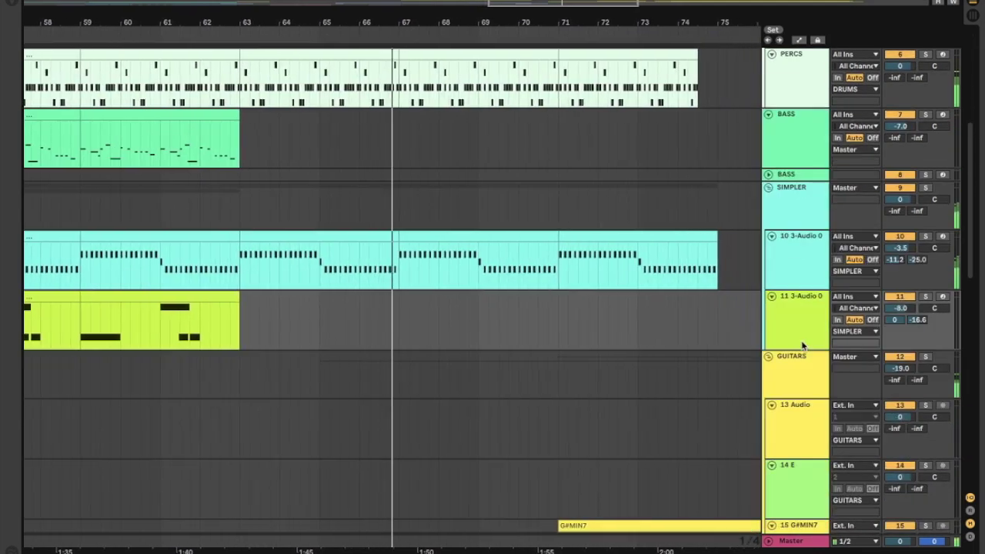
{"action": "scroll", "coordinate": [802, 345], "scroll_direction": "down", "scroll_amount": 6}
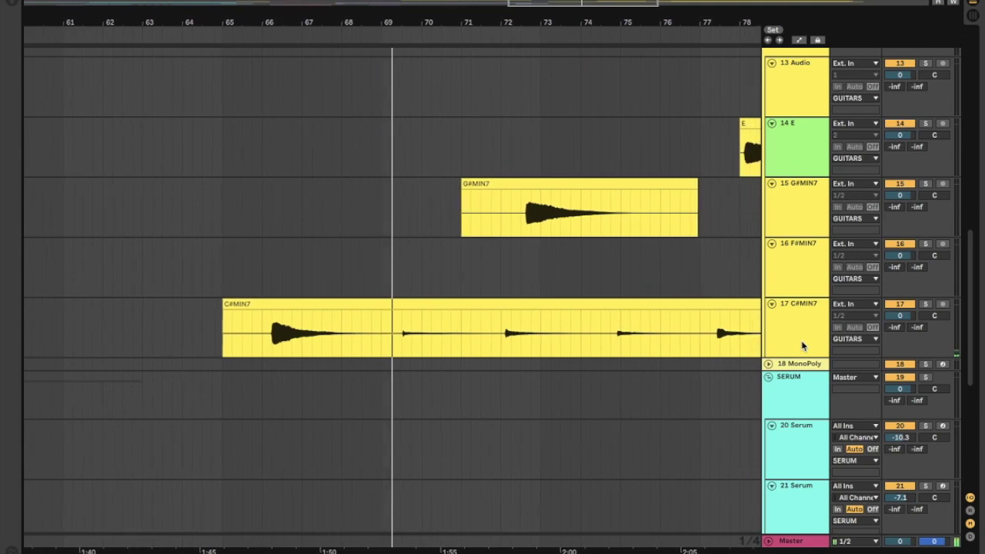
Step: Deactivate the GUITARS group and collapse its tracks
{"action": "scroll", "coordinate": [802, 345], "scroll_direction": "up", "scroll_amount": 3}
{"action": "scroll", "coordinate": [801, 344], "scroll_direction": "up", "scroll_amount": 3}
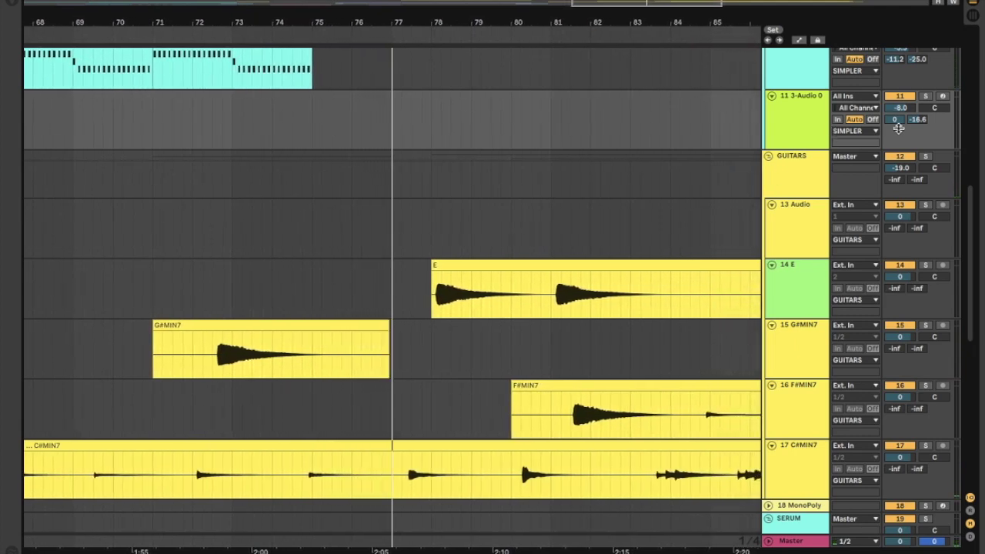
{"action": "left_click", "coordinate": [899, 157]}
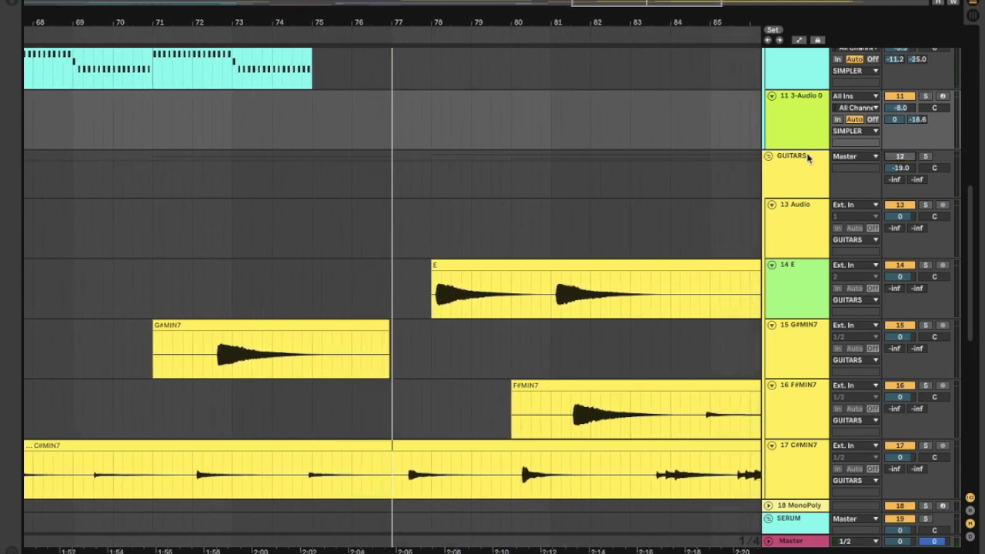
{"action": "left_click", "coordinate": [769, 157]}
Step: Examine how the drum, bass and Simpler clips drop out and return around bars 63 to 75, compared with the section from bar 39
{"action": "scroll", "coordinate": [602, 254], "scroll_direction": "up", "scroll_amount": 5}
{"action": "scroll", "coordinate": [602, 254], "scroll_direction": "left", "scroll_amount": 5}
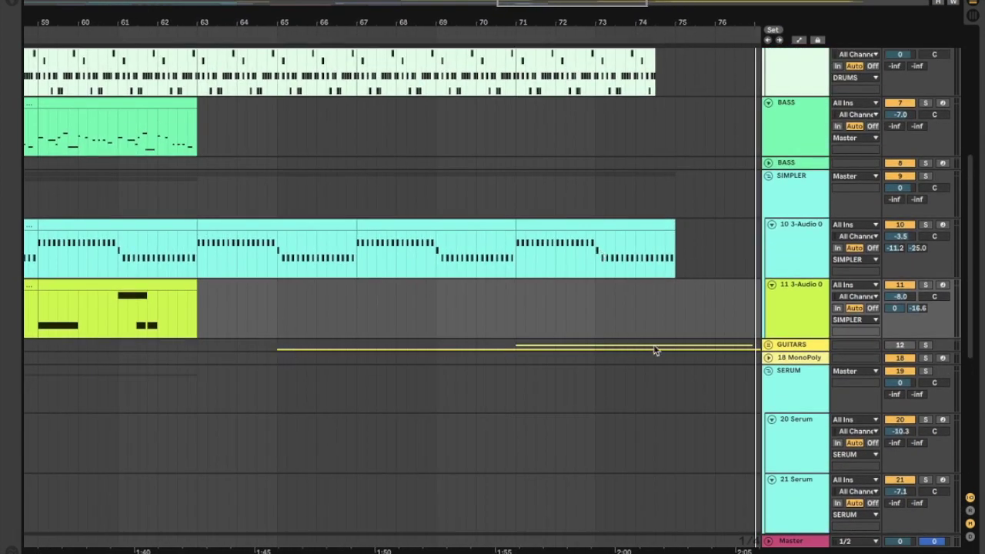
{"action": "scroll", "coordinate": [324, 303], "scroll_direction": "up", "scroll_amount": 8}
{"action": "scroll", "coordinate": [323, 303], "scroll_direction": "left", "scroll_amount": 2}
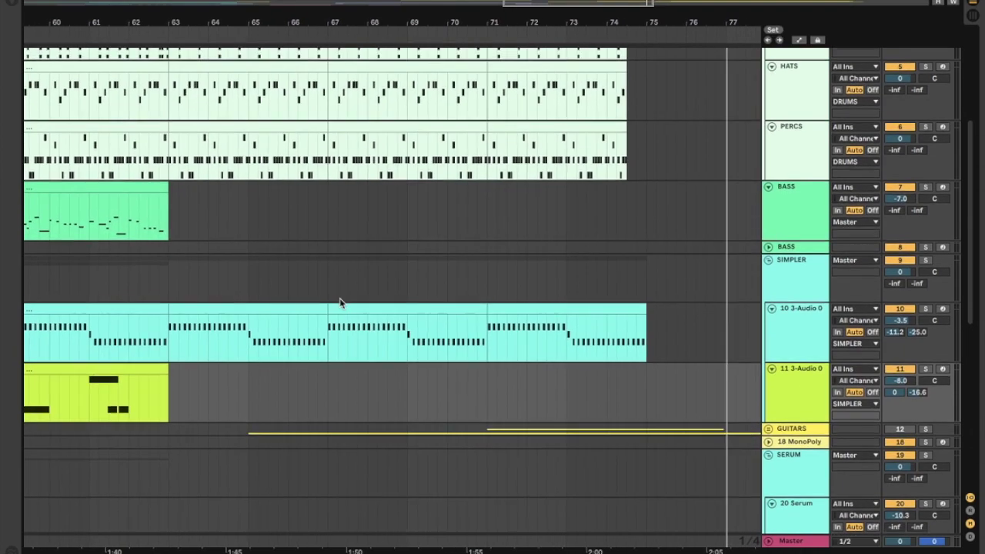
{"action": "scroll", "coordinate": [341, 303], "scroll_direction": "down", "scroll_amount": 3}
{"action": "scroll", "coordinate": [341, 304], "scroll_direction": "left", "scroll_amount": 2}
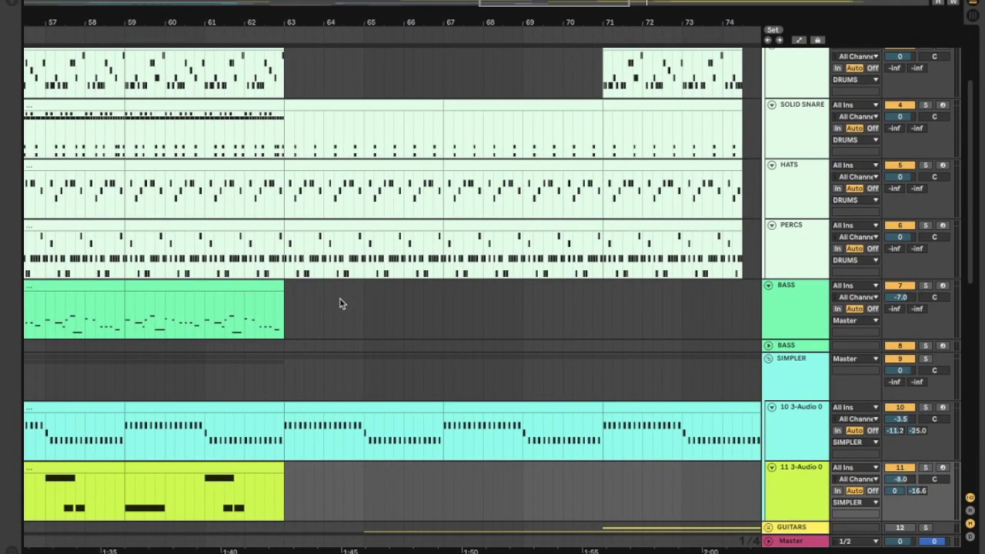
{"action": "scroll", "coordinate": [366, 354], "scroll_direction": "down", "scroll_amount": 2}
{"action": "scroll", "coordinate": [367, 354], "scroll_direction": "right", "scroll_amount": 4}
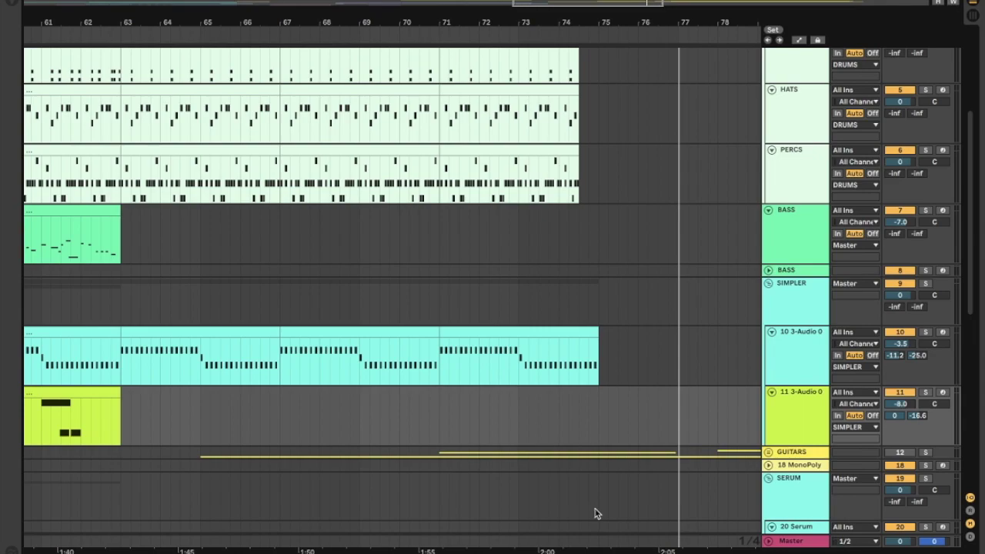
{"action": "scroll", "coordinate": [537, 423], "scroll_direction": "up", "scroll_amount": 3}
{"action": "scroll", "coordinate": [536, 423], "scroll_direction": "right", "scroll_amount": 2}
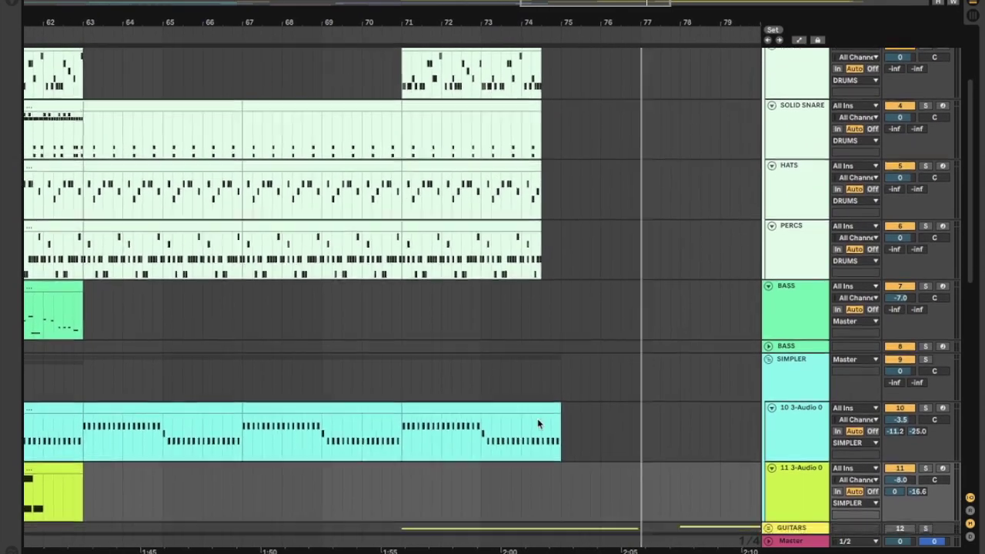
{"action": "scroll", "coordinate": [537, 423], "scroll_direction": "down", "scroll_amount": 2}
{"action": "scroll", "coordinate": [459, 404], "scroll_direction": "left", "scroll_amount": 5}
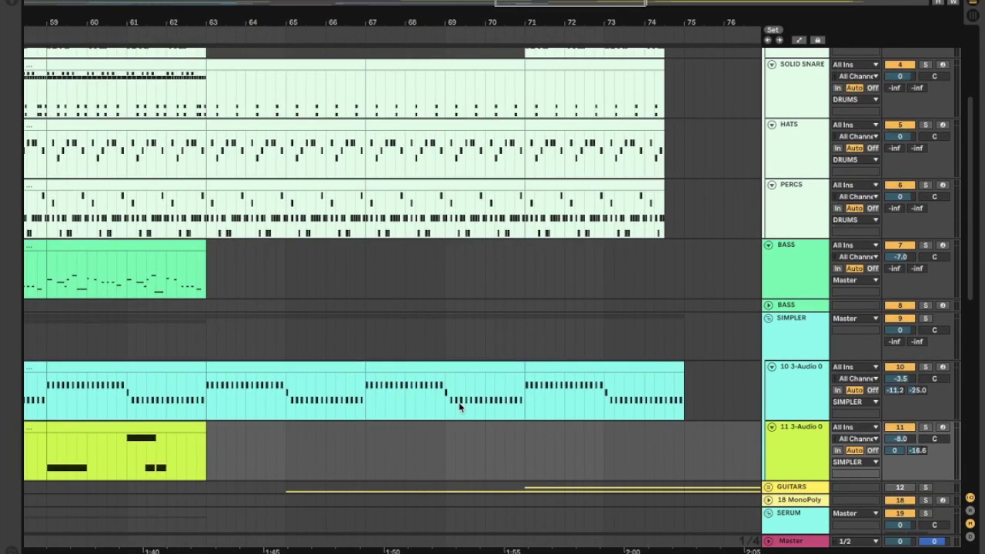
{"action": "scroll", "coordinate": [460, 405], "scroll_direction": "up", "scroll_amount": 1}
{"action": "scroll", "coordinate": [458, 407], "scroll_direction": "left", "scroll_amount": 3}
{"action": "scroll", "coordinate": [459, 406], "scroll_direction": "up", "scroll_amount": 3}
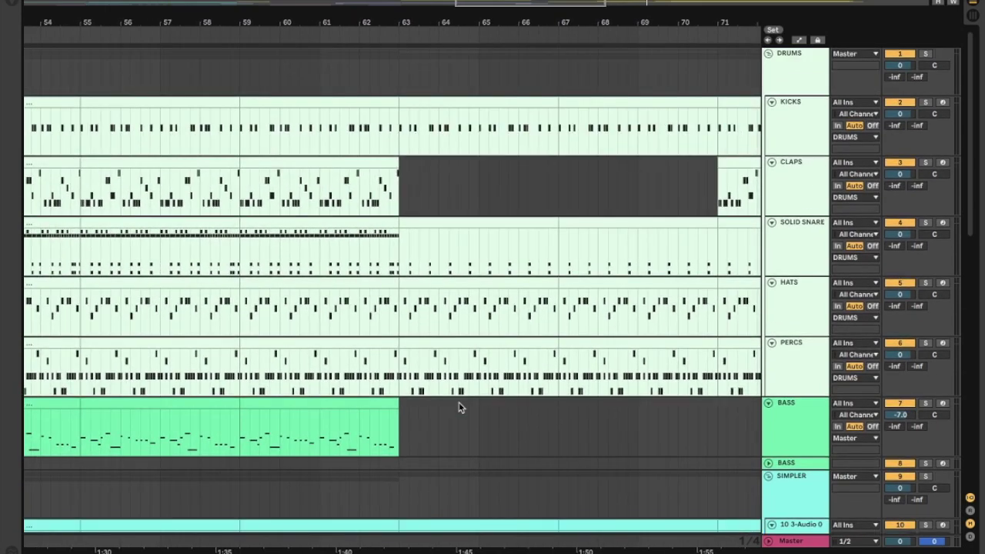
{"action": "scroll", "coordinate": [458, 407], "scroll_direction": "left", "scroll_amount": 11}
{"action": "scroll", "coordinate": [462, 333], "scroll_direction": "left", "scroll_amount": 4}
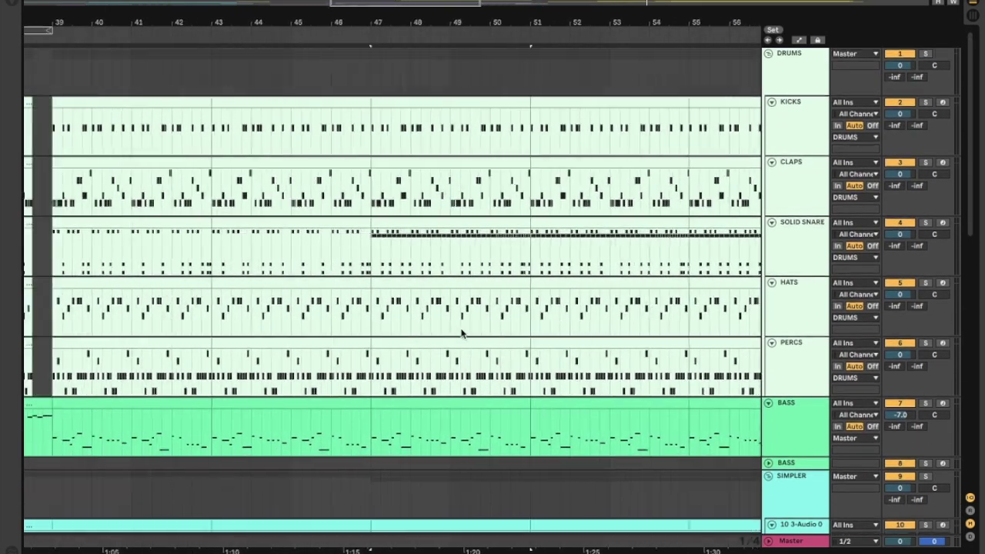
Step: Select the empty range from bar 5 to bar 6 on the 22 Serum track near the start of the arrangement
{"action": "scroll", "coordinate": [462, 333], "scroll_direction": "left", "scroll_amount": 20}
{"action": "scroll", "coordinate": [462, 332], "scroll_direction": "down", "scroll_amount": 12}
{"action": "scroll", "coordinate": [462, 333], "scroll_direction": "right", "scroll_amount": 10}
{"action": "scroll", "coordinate": [462, 332], "scroll_direction": "left", "scroll_amount": 10}
{"action": "scroll", "coordinate": [462, 333], "scroll_direction": "right", "scroll_amount": 8}
{"action": "scroll", "coordinate": [462, 333], "scroll_direction": "left", "scroll_amount": 9}
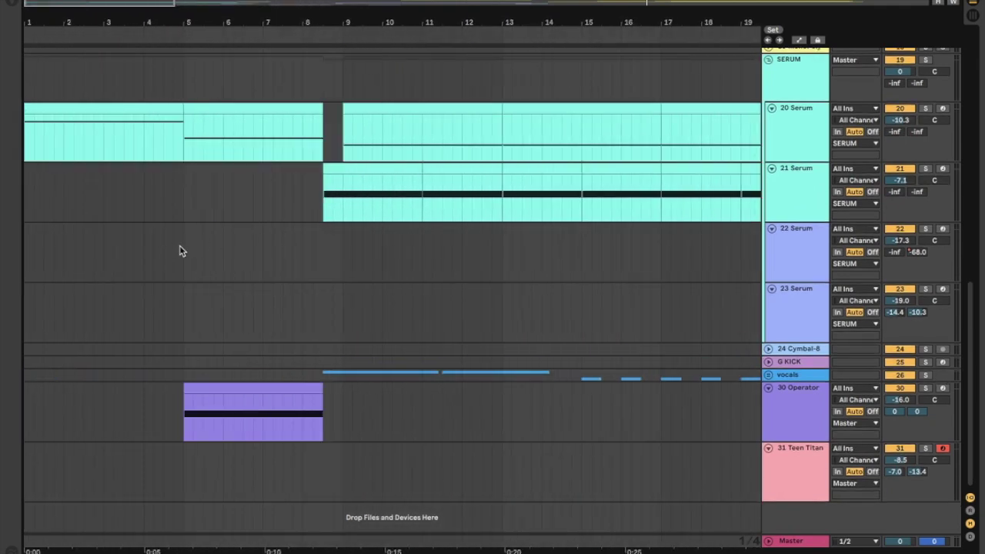
{"action": "left_click_drag", "start_coordinate": [185, 248], "coordinate": [284, 247]}
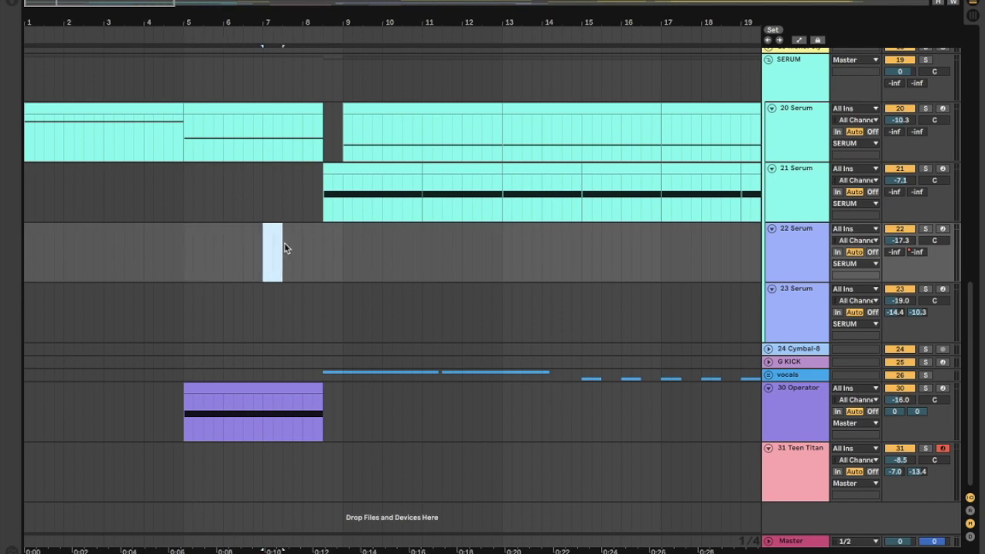
{"action": "left_click", "coordinate": [184, 246]}
{"action": "left_click_drag", "start_coordinate": [216, 248], "coordinate": [302, 254]}
{"action": "left_click_drag", "start_coordinate": [184, 251], "coordinate": [224, 255]}
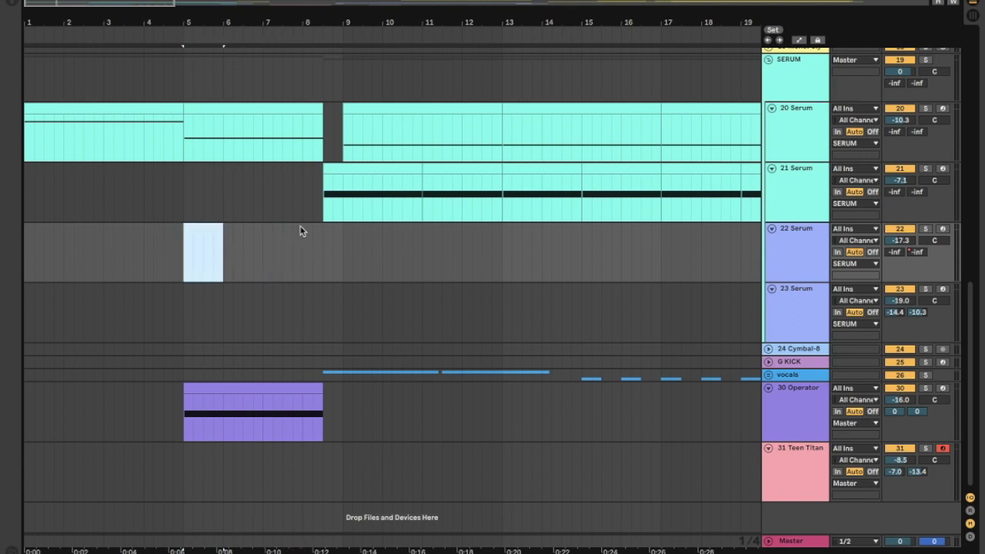